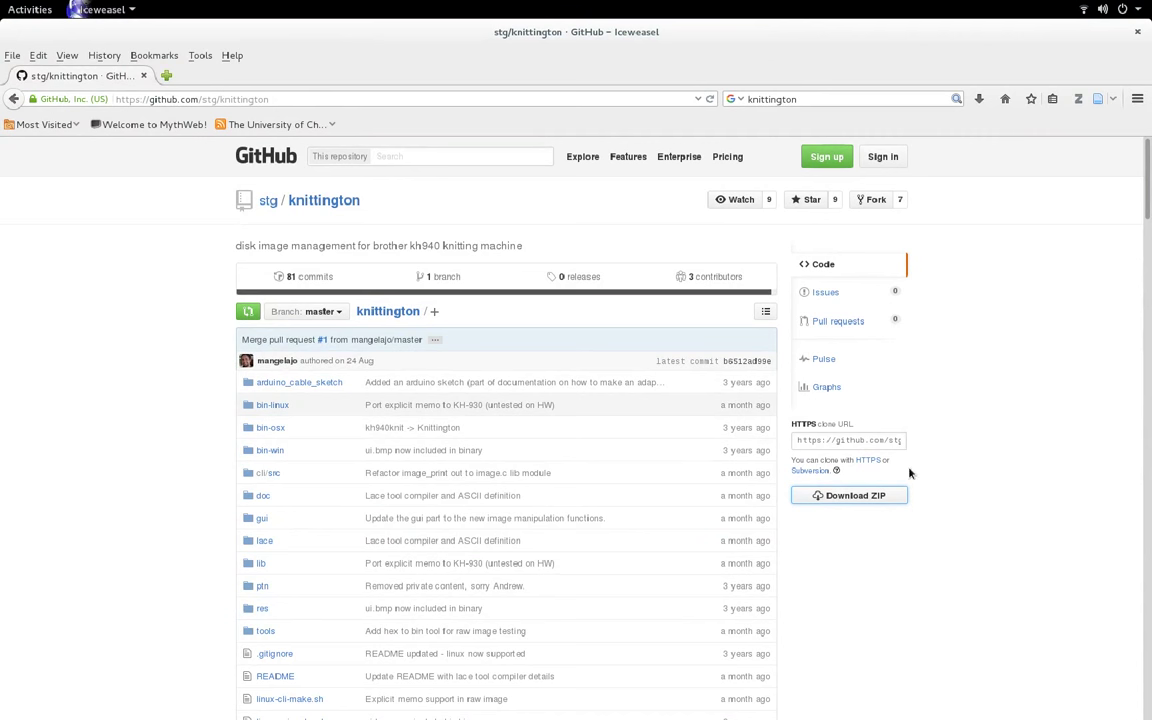
# Save the repo as knittington-master.zip, read the cable tutorial to its end, open a terminal.
pyautogui.click(872, 496)
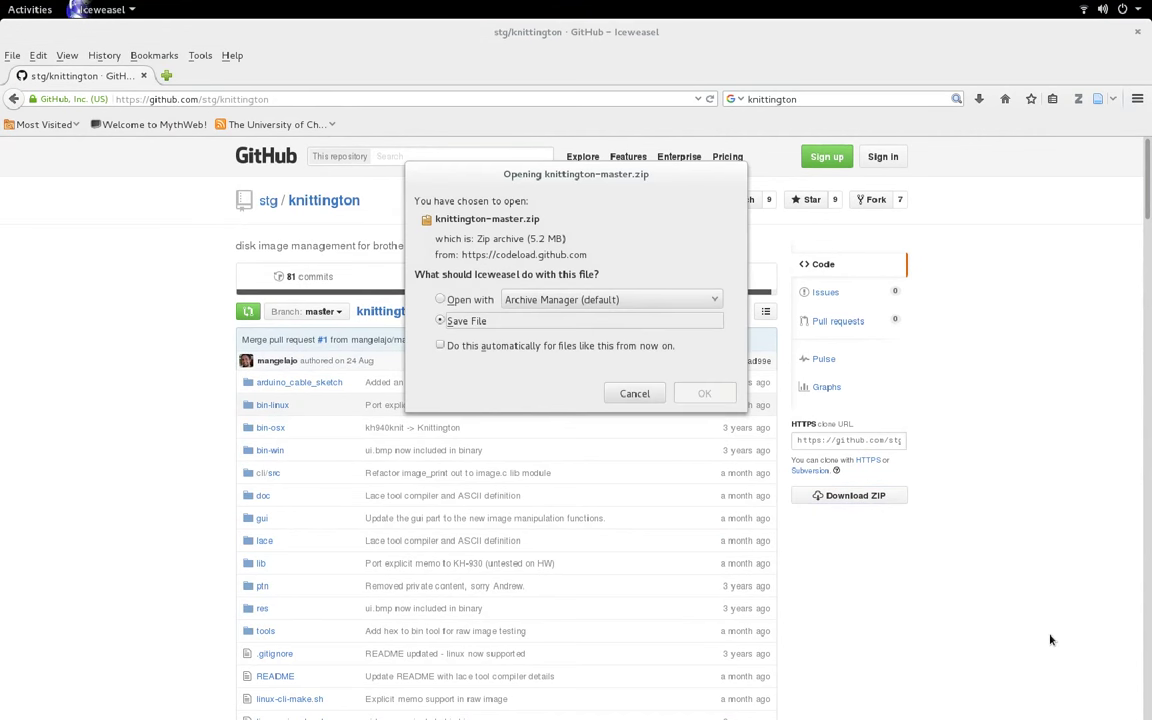
pyautogui.click(704, 394)
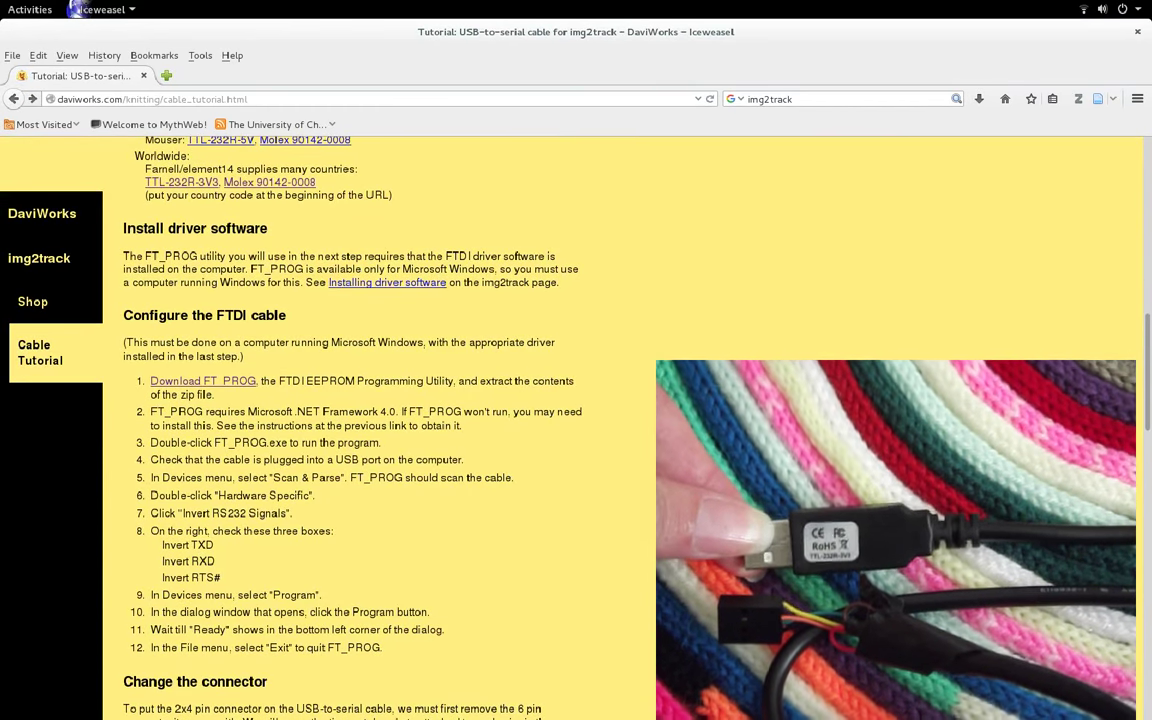
pyautogui.scroll(-4, 350, 430)
pyautogui.scroll(-7, 350, 430)
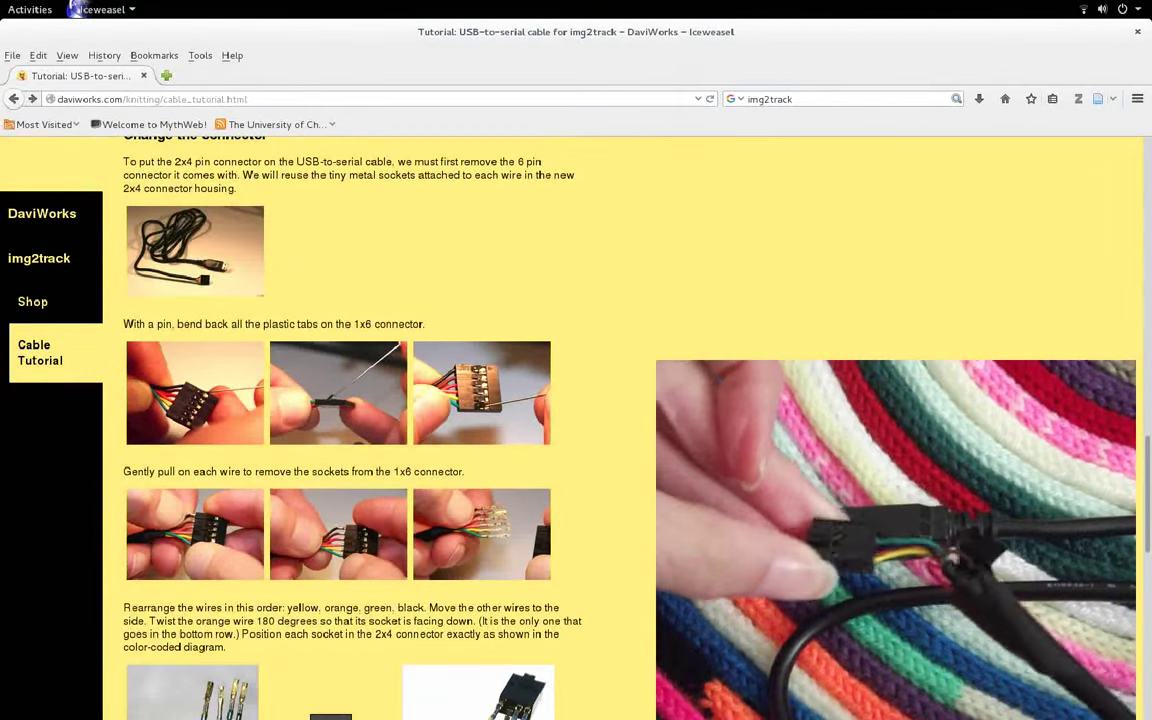
pyautogui.scroll(-2, 350, 430)
pyautogui.scroll(-8, 350, 430)
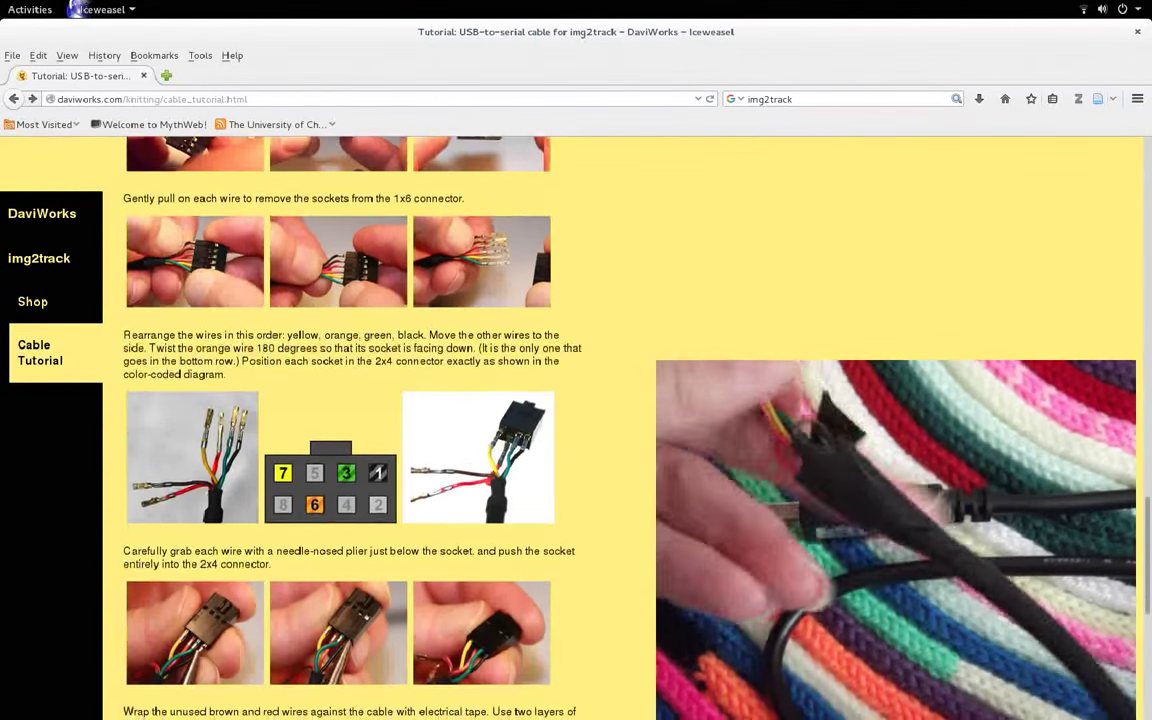
pyautogui.scroll(-5, 350, 430)
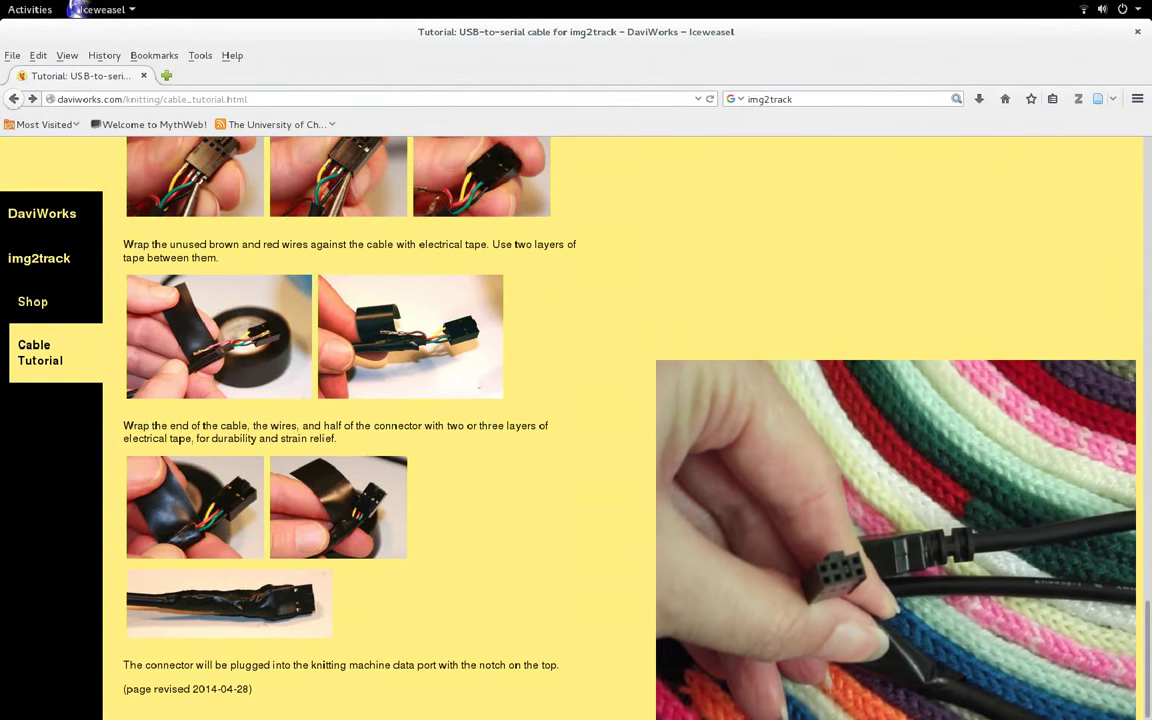
pyautogui.hotkey('ctrl', 'alt', 't')
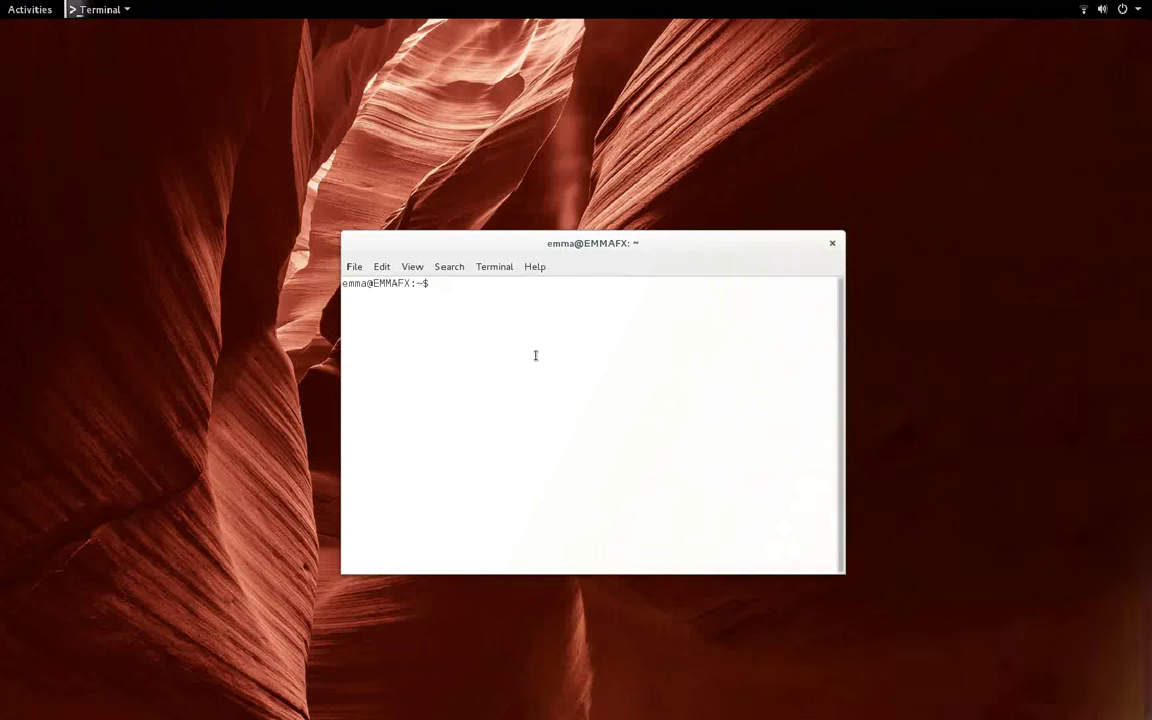
# Run lsusb to find the FT232 USB-Serial adapter, maximize the terminal, and start a nano command for rules.d.
pyautogui.write('lsusb')
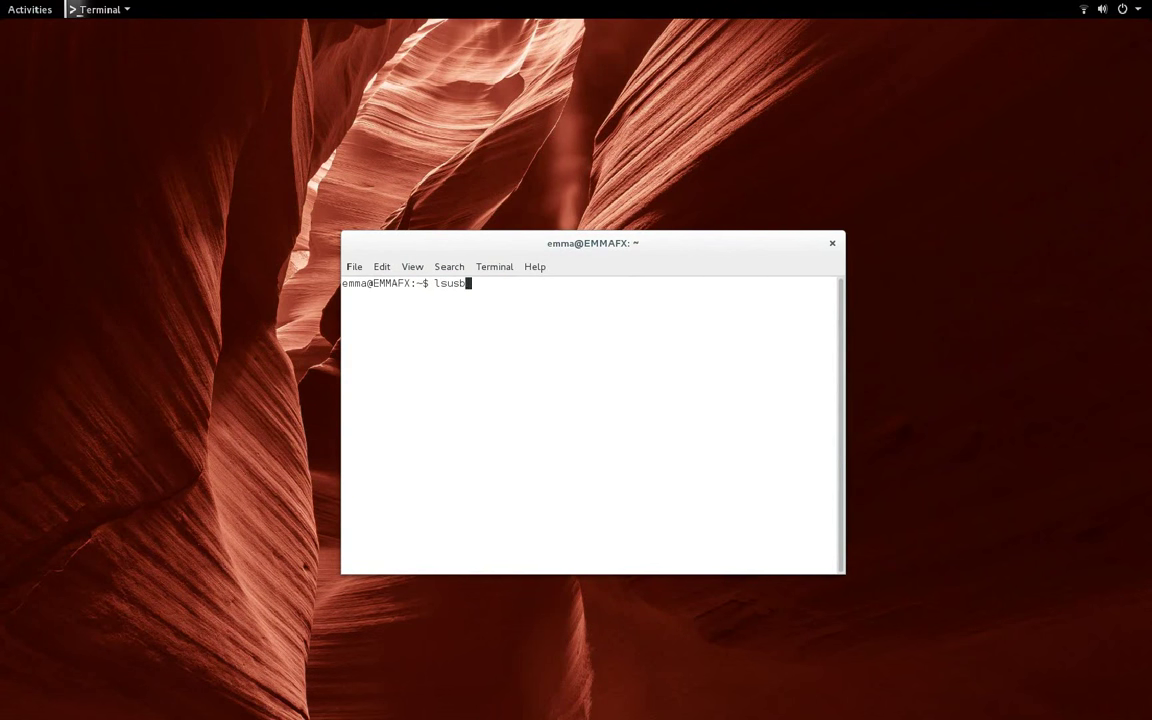
pyautogui.press('Return')
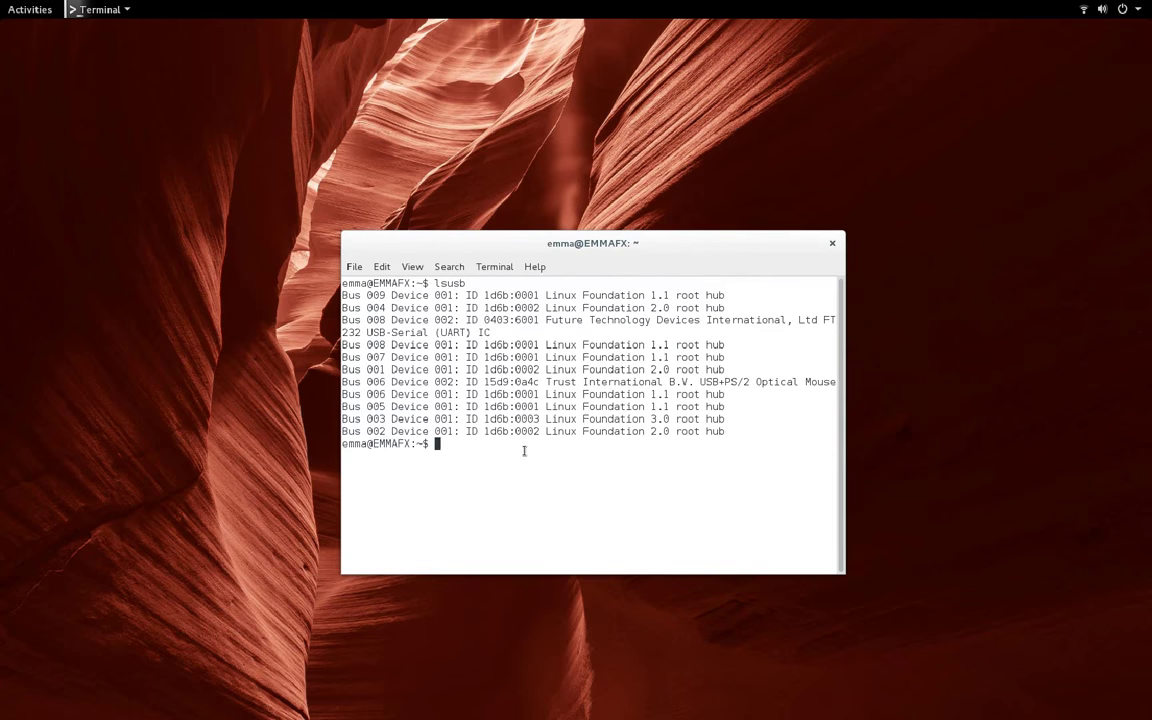
pyautogui.doubleClick(504, 242)
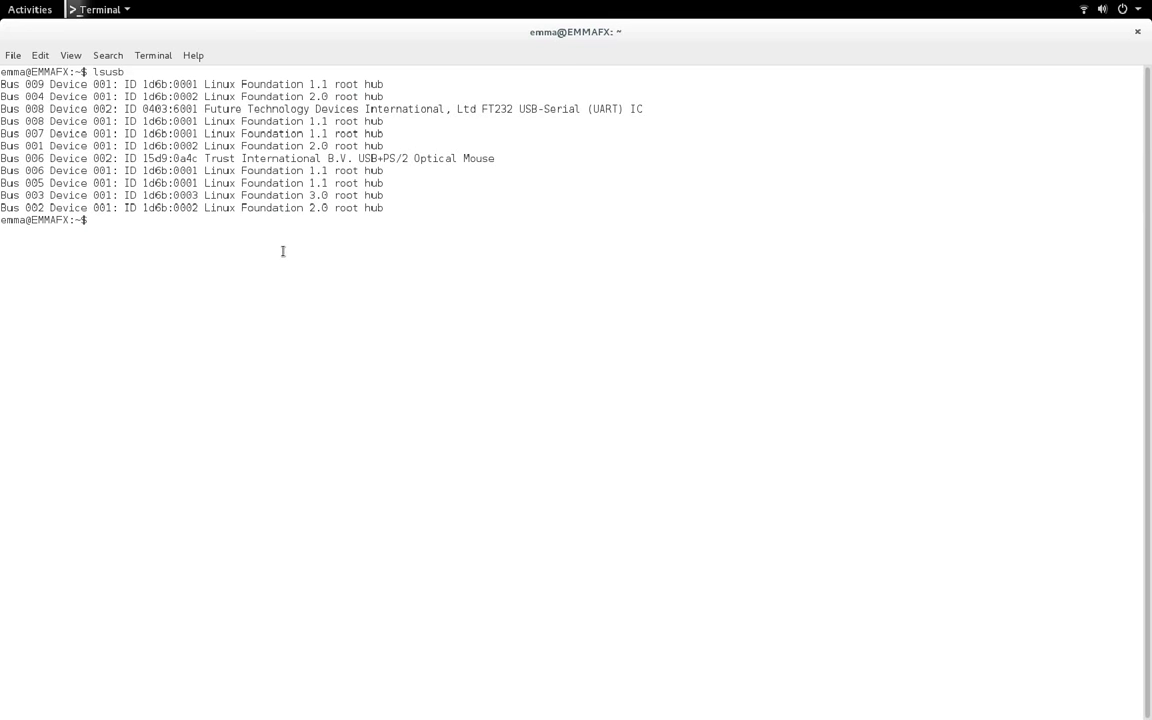
pyautogui.write('nano /etc/udev/r')
pyautogui.press('Tab')
# Open /etc/udev/rules.d/10-local.rules in nano to check the FTDI rule, then close the terminal.
pyautogui.write('10')
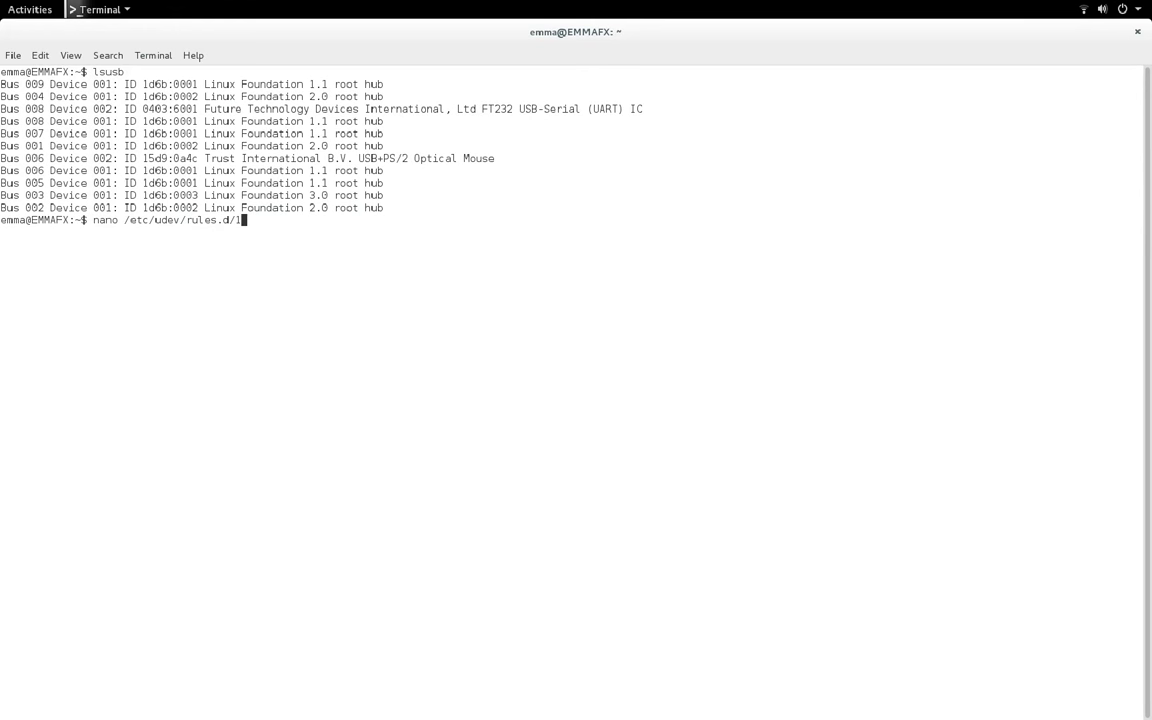
pyautogui.press('Tab')
pyautogui.press('Return')
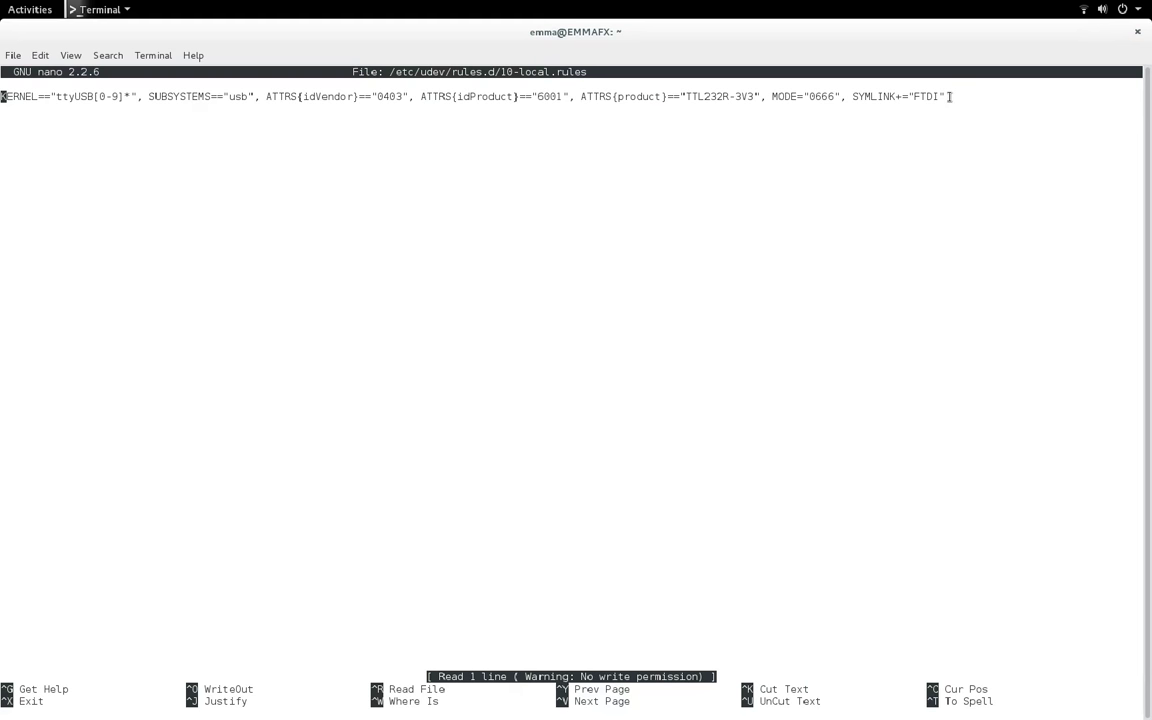
pyautogui.click(1137, 31)
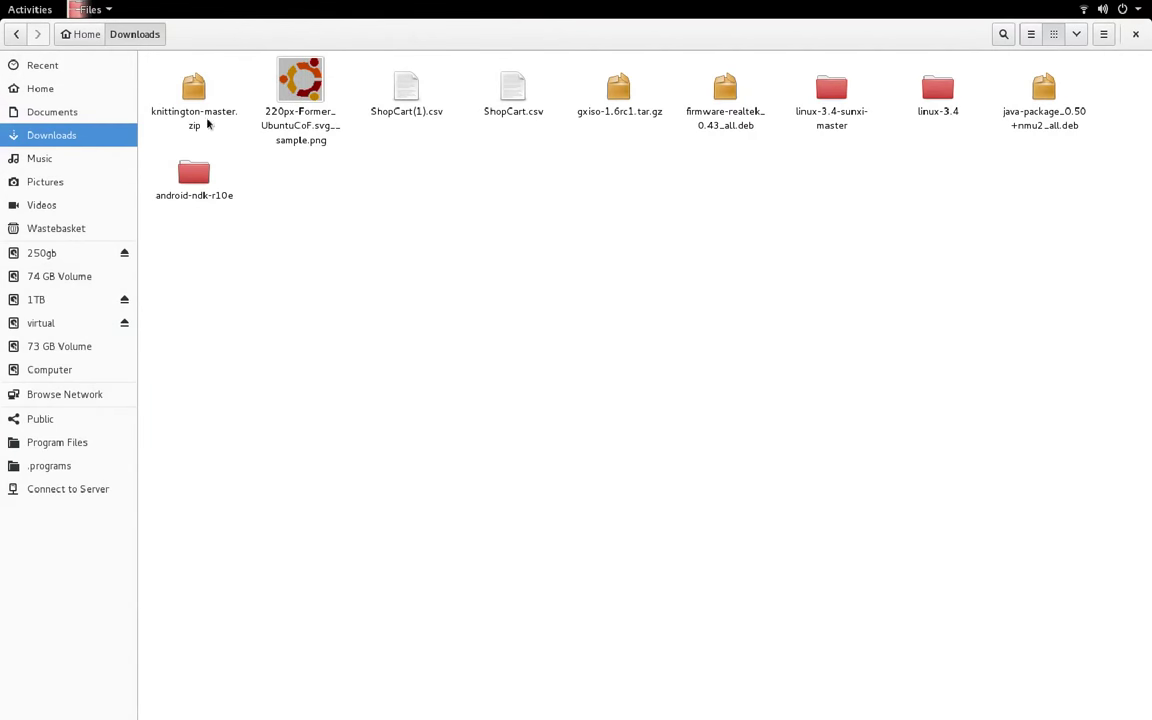
# Extract knittington-master.zip into Downloads and open the README inside the knittington-master folder.
pyautogui.rightClick(200, 104)
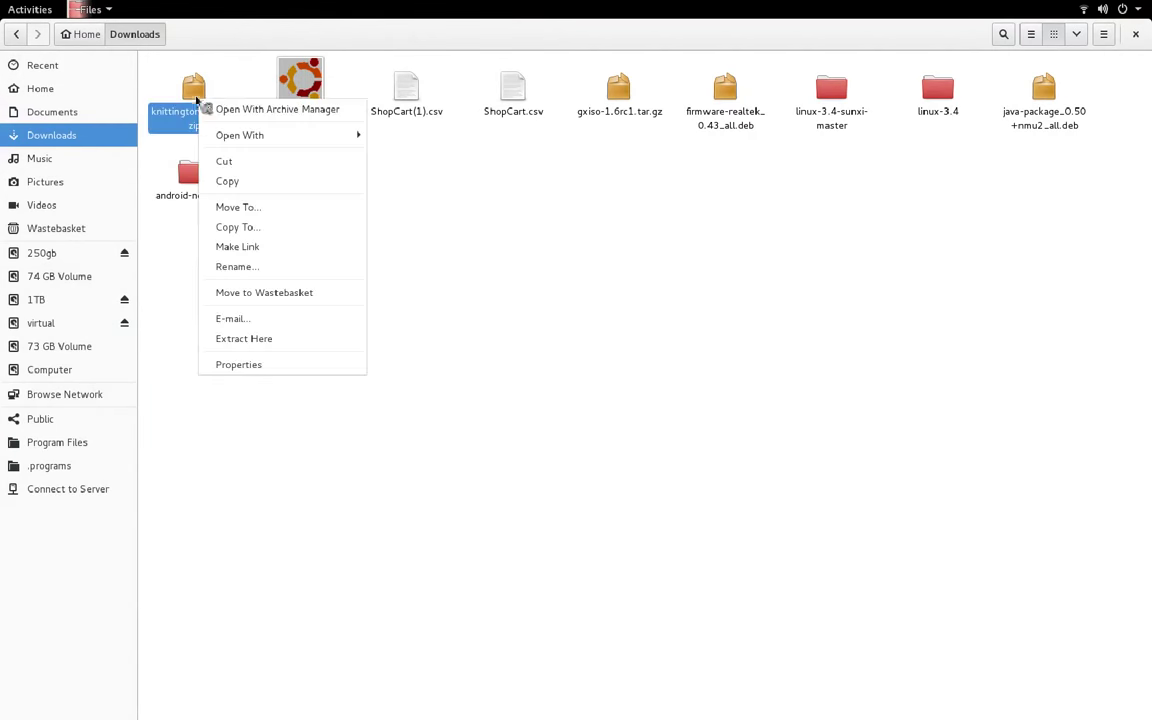
pyautogui.click(318, 338)
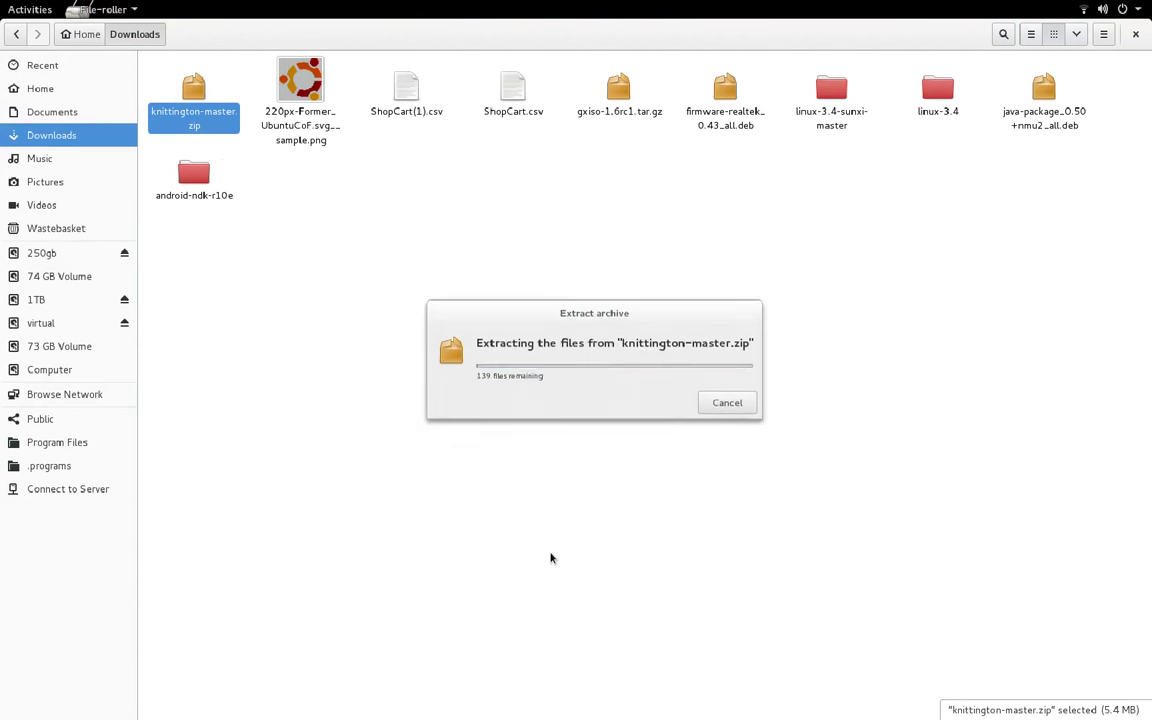
pyautogui.doubleClick(194, 90)
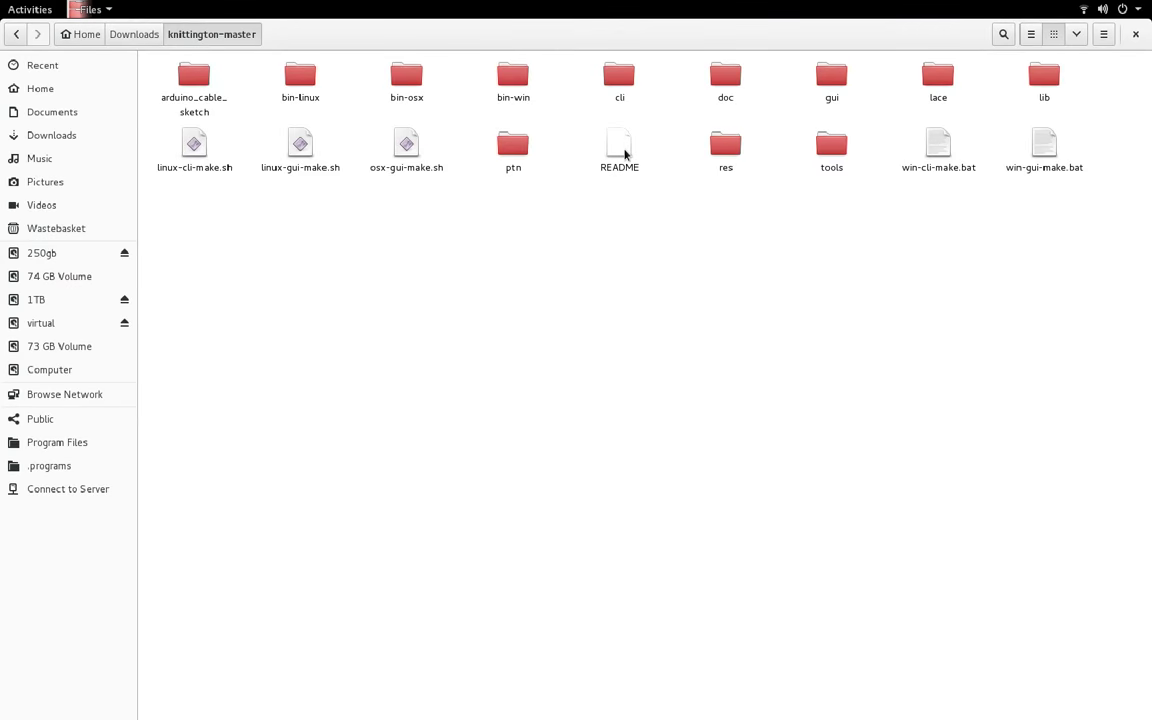
pyautogui.doubleClick(620, 148)
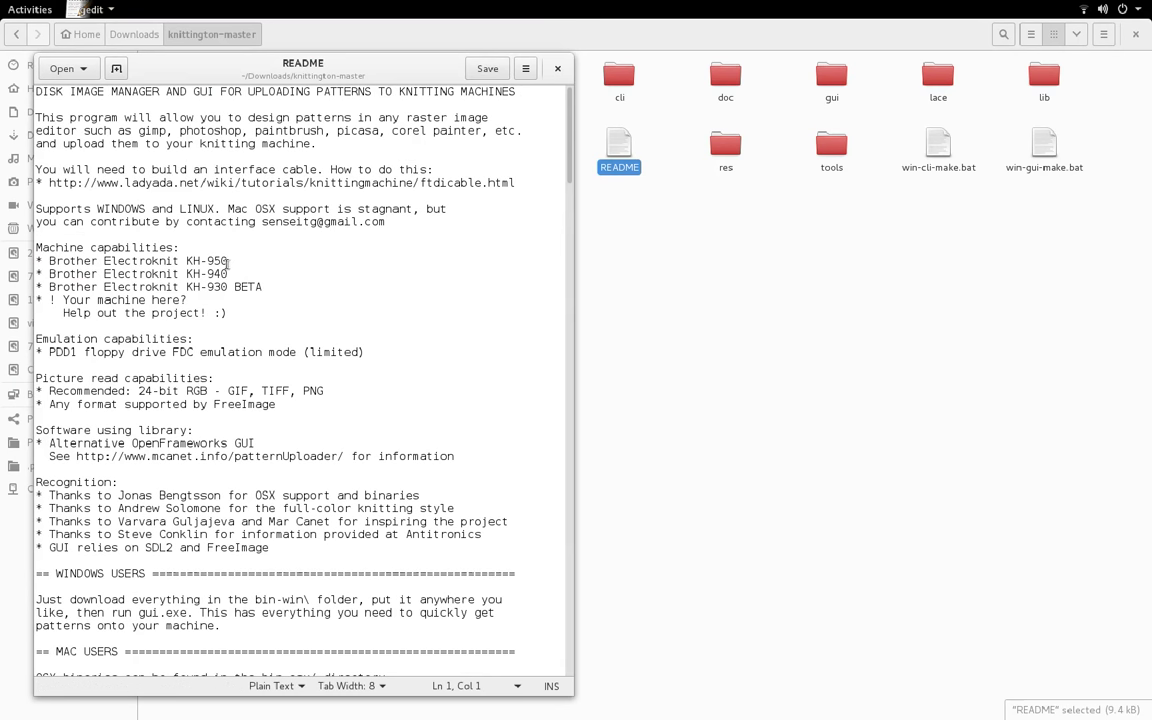
# Highlight the KH-950 entry and the 'Tested under Ubuntu only' line in the README.
pyautogui.doubleClick(224, 260)
pyautogui.click(222, 261)
pyautogui.scroll(-3, 432, 338)
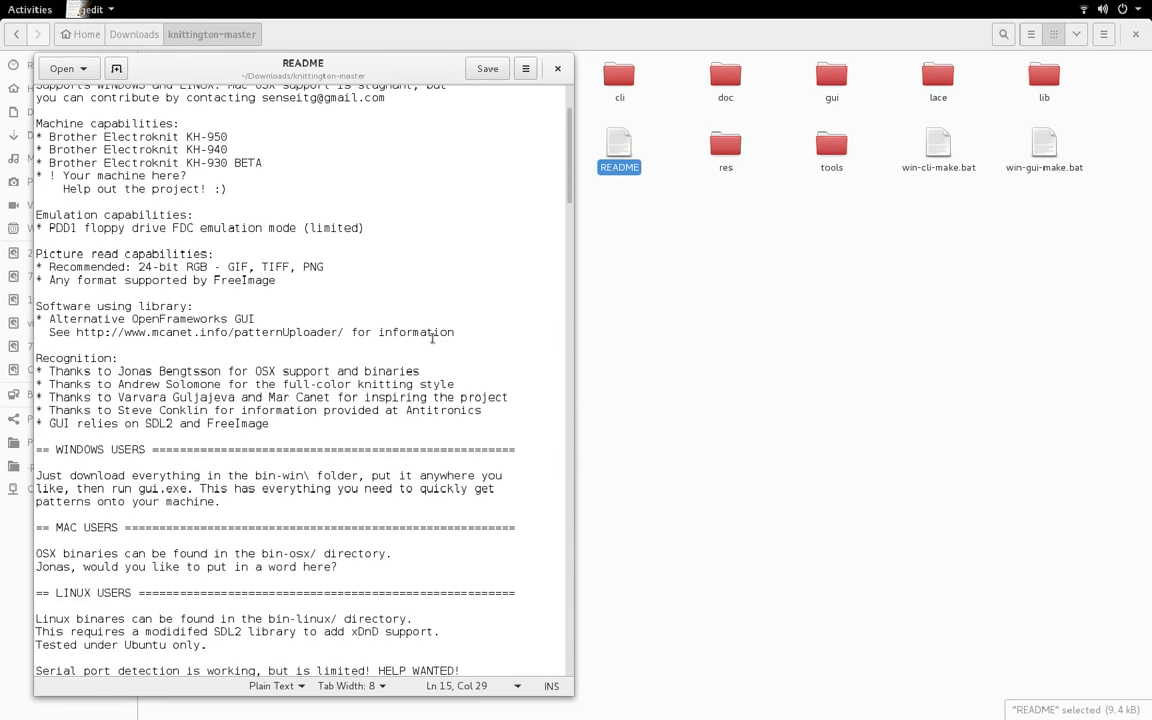
pyautogui.scroll(-8, 432, 338)
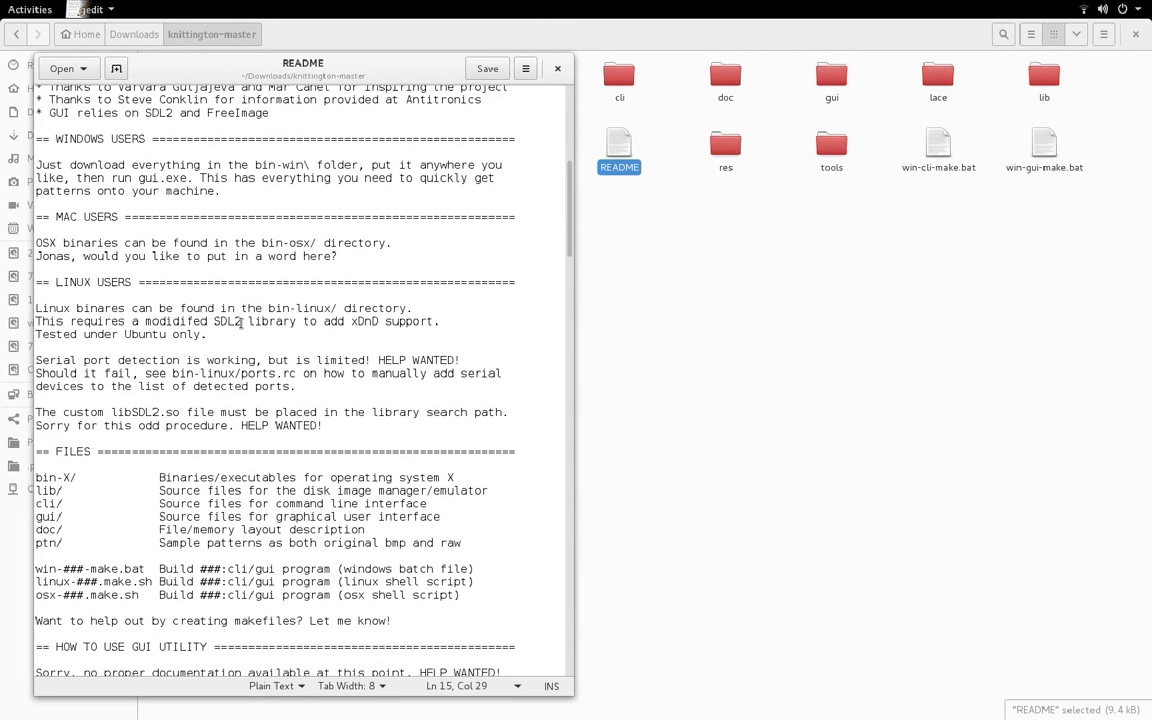
pyautogui.moveTo(206, 334); pyautogui.dragTo(48, 334)
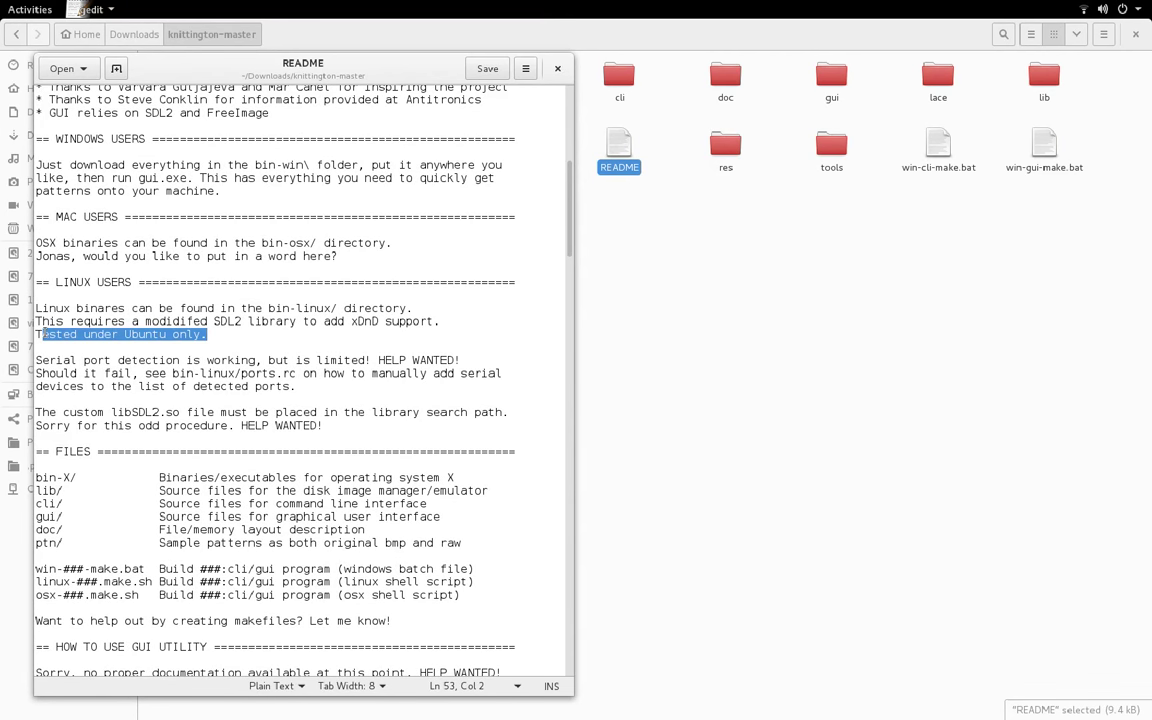
pyautogui.click(249, 340)
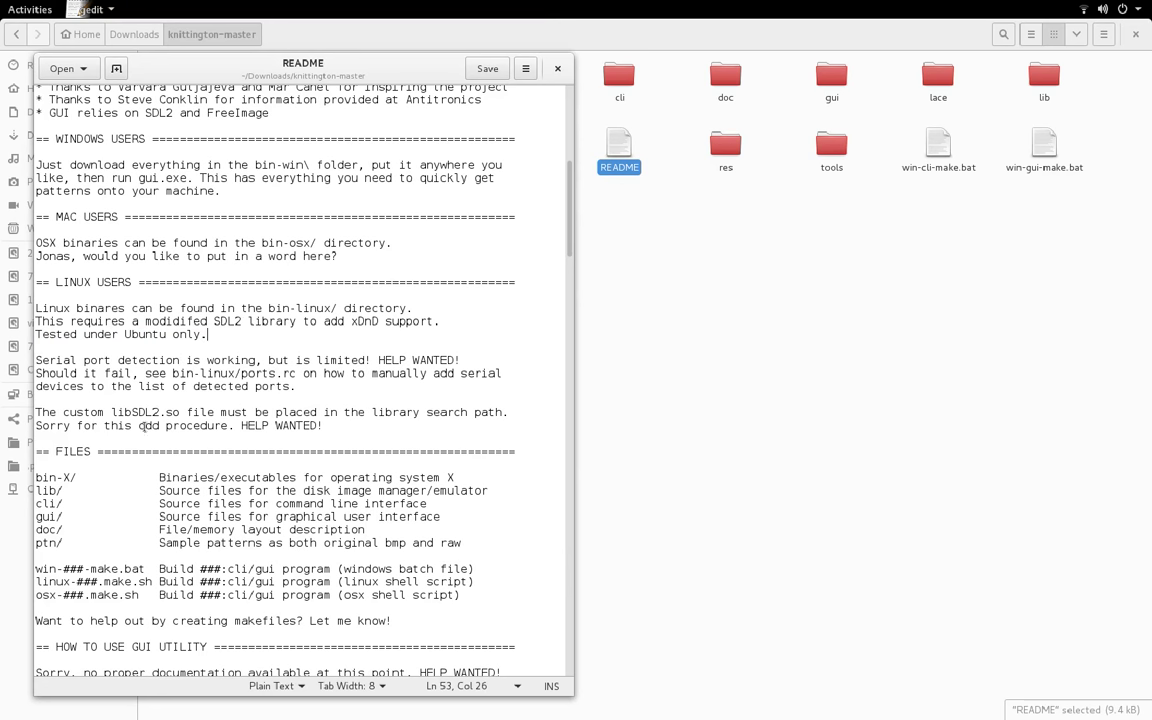
# Note the HELP WANTED! library remark, then close the README.
pyautogui.click(326, 425)
pyautogui.scroll(-3, 354, 392)
pyautogui.scroll(2, 354, 392)
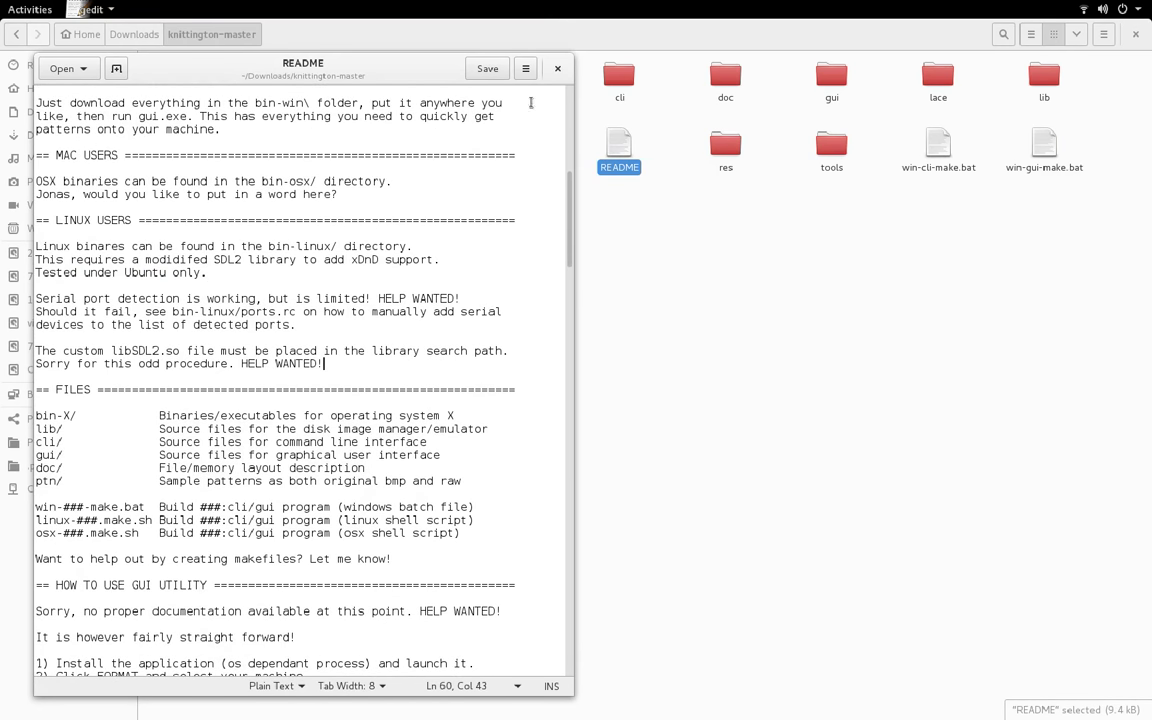
pyautogui.click(556, 70)
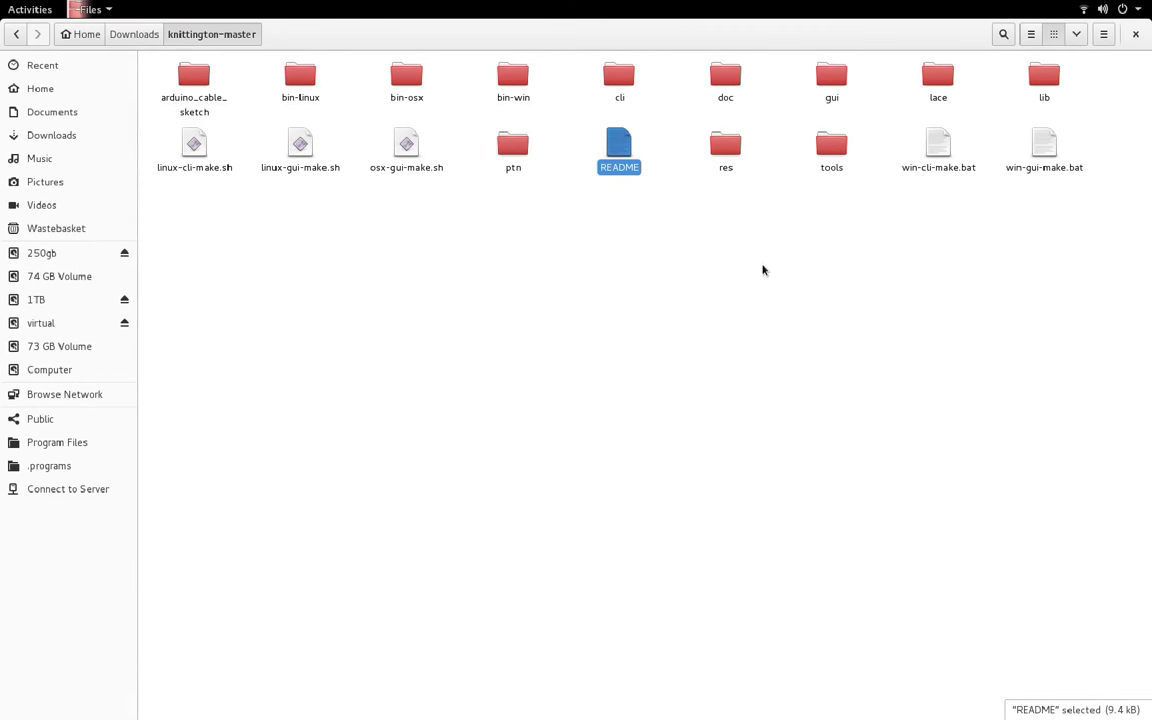
# Search for freeimage packages and mark libfreeimage3 and libfreeimage-dev for installation.
pyautogui.click(349, 95)
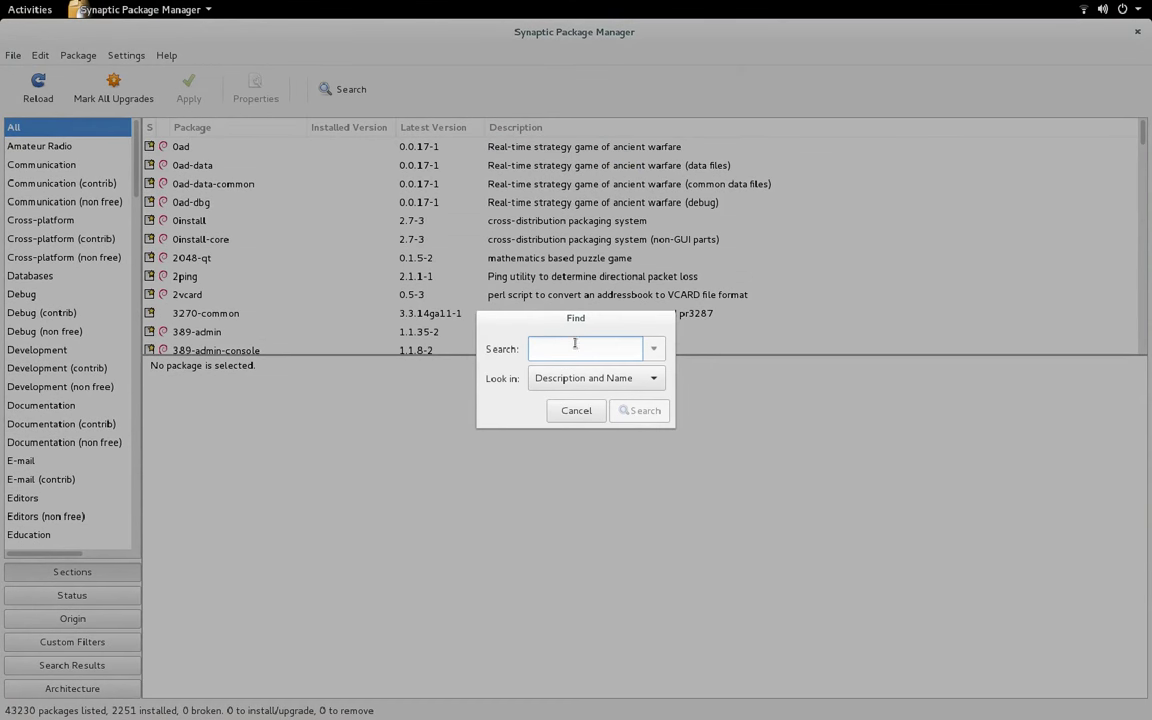
pyautogui.write('fr')
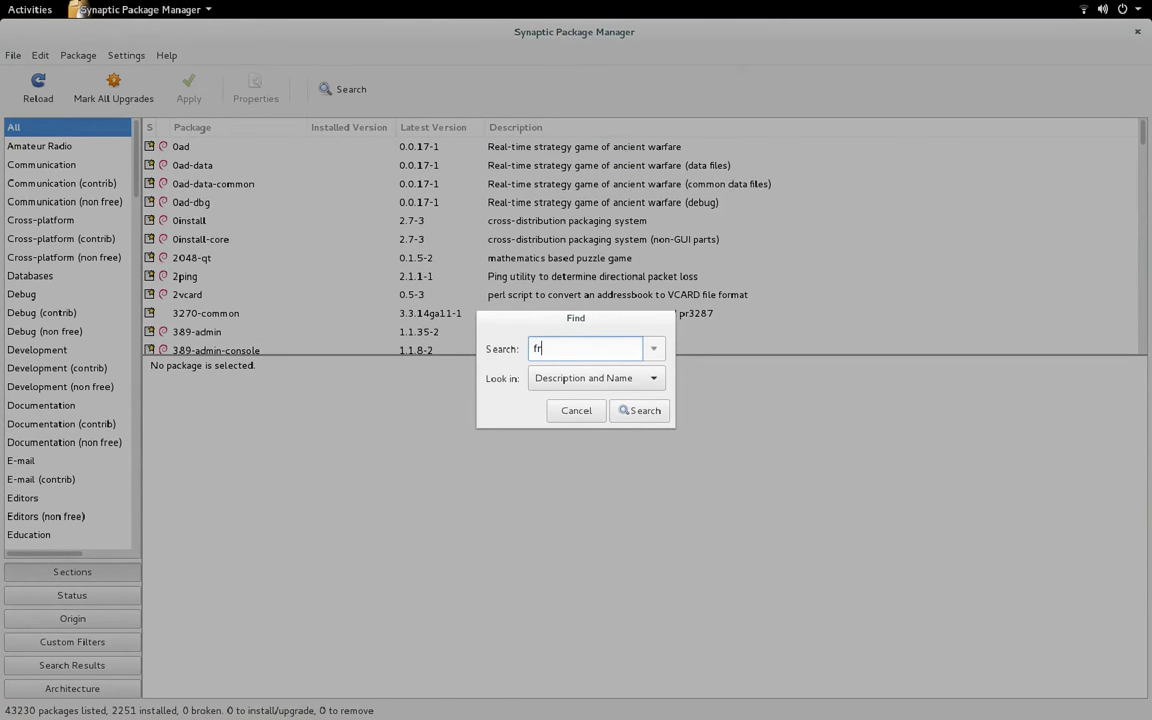
pyautogui.write('eemind')
pyautogui.press('Return')
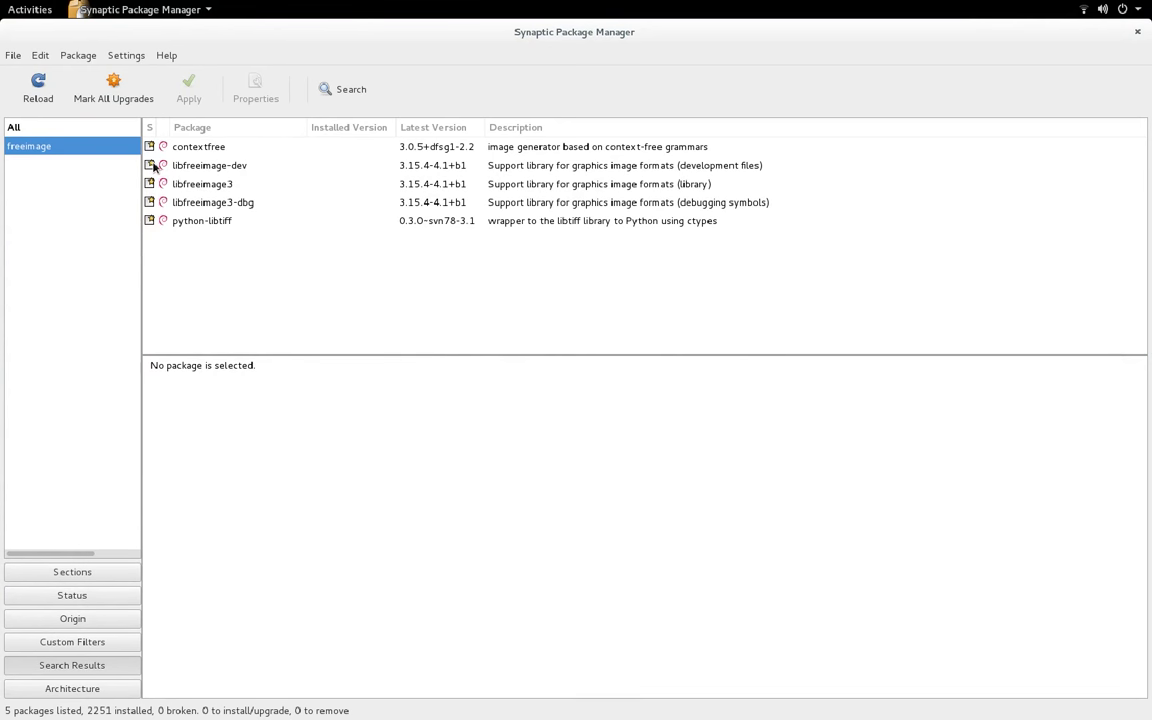
pyautogui.click(204, 165)
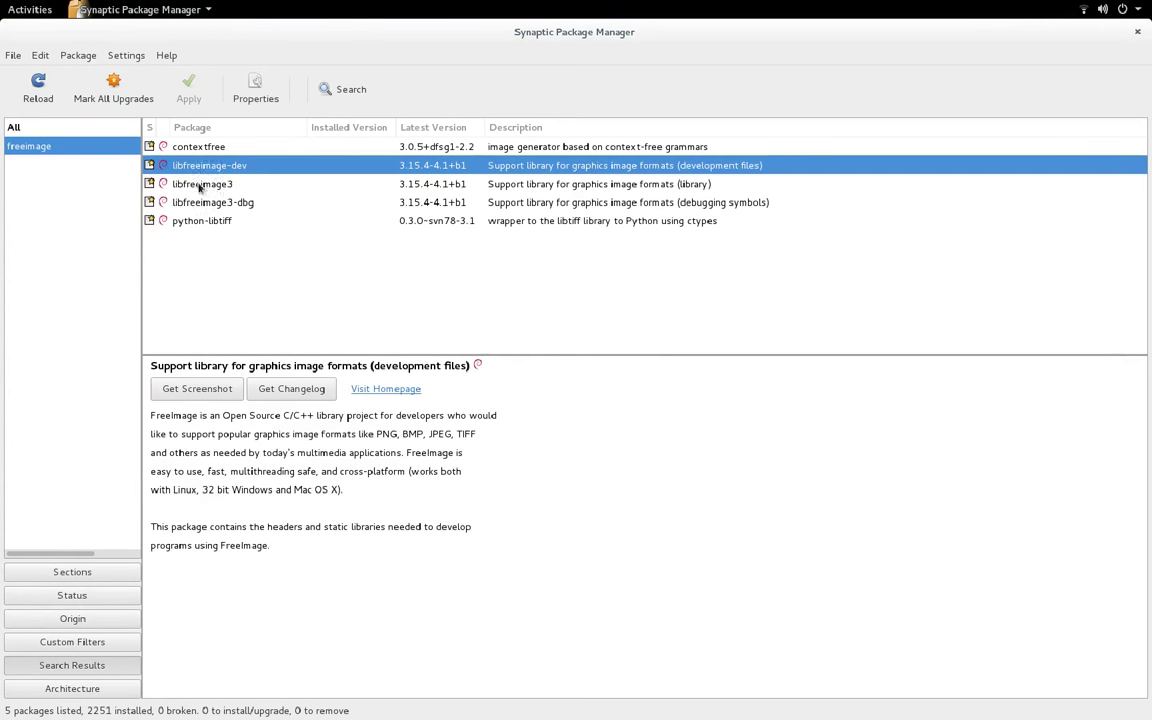
pyautogui.rightClick(199, 188)
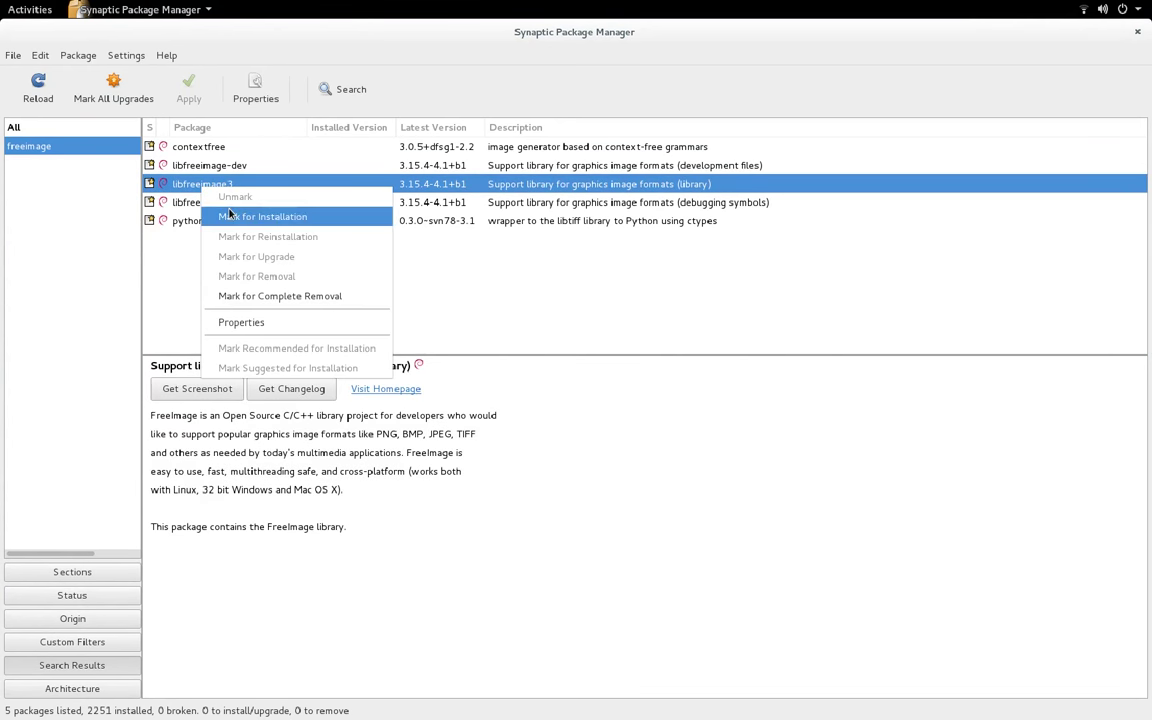
pyautogui.click(226, 216)
pyautogui.rightClick(208, 166)
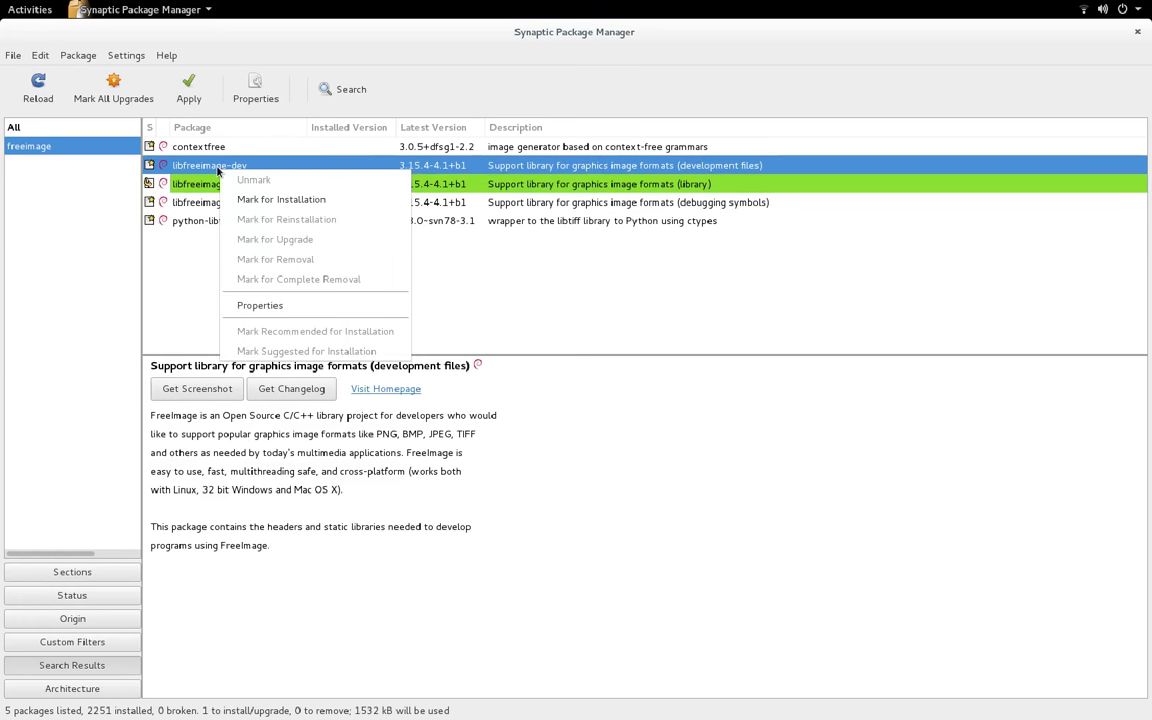
pyautogui.click(285, 200)
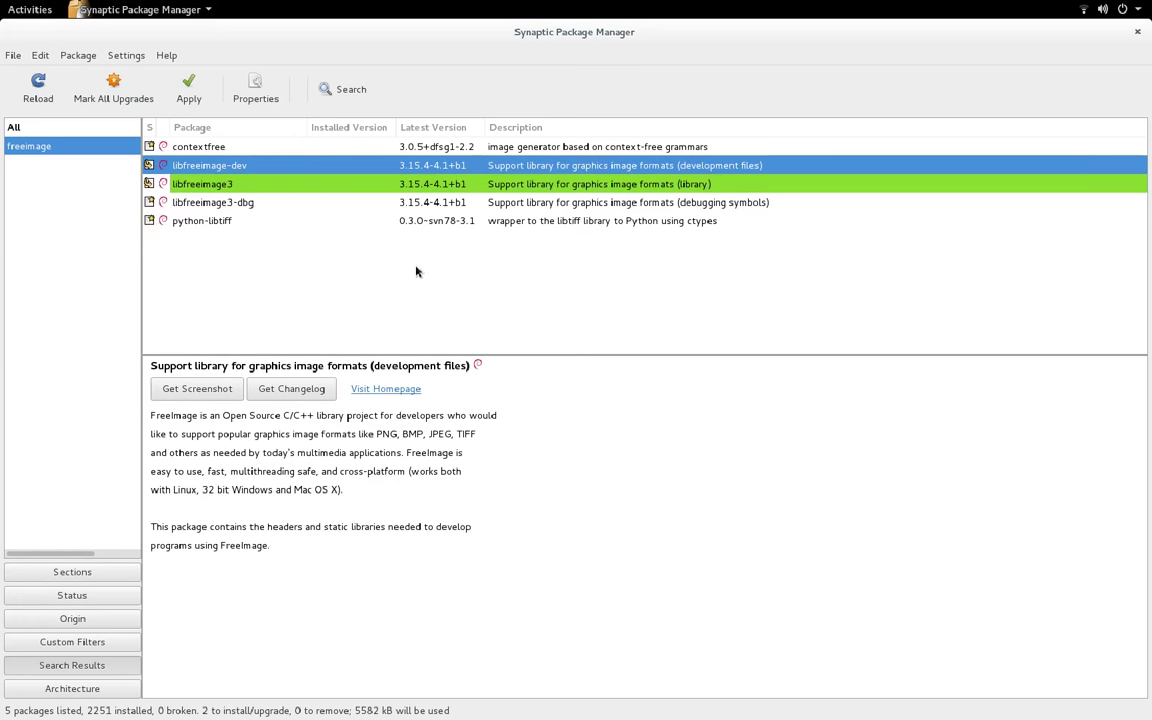
# Search for sdl packages and apply the marked installs, including the two SDL2 libraries.
pyautogui.click(329, 92)
pyautogui.click(604, 347)
pyautogui.moveTo(604, 347); pyautogui.dragTo(495, 332)
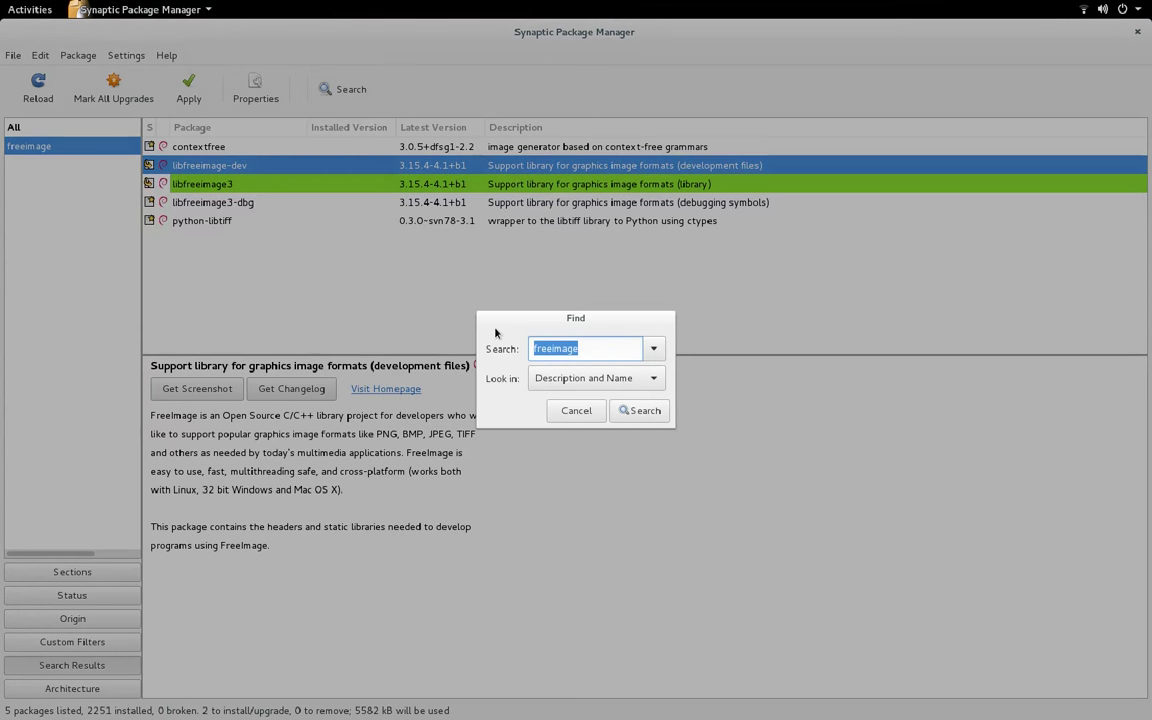
pyautogui.write('sdl2')
pyautogui.press('Return')
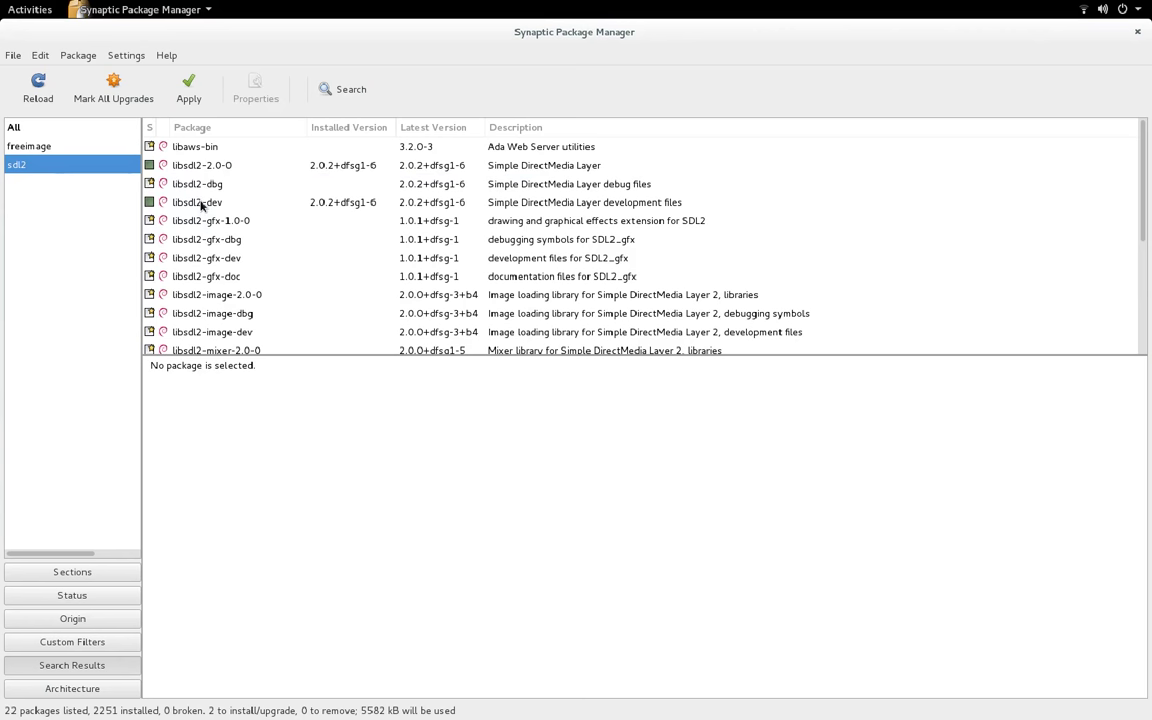
pyautogui.click(189, 90)
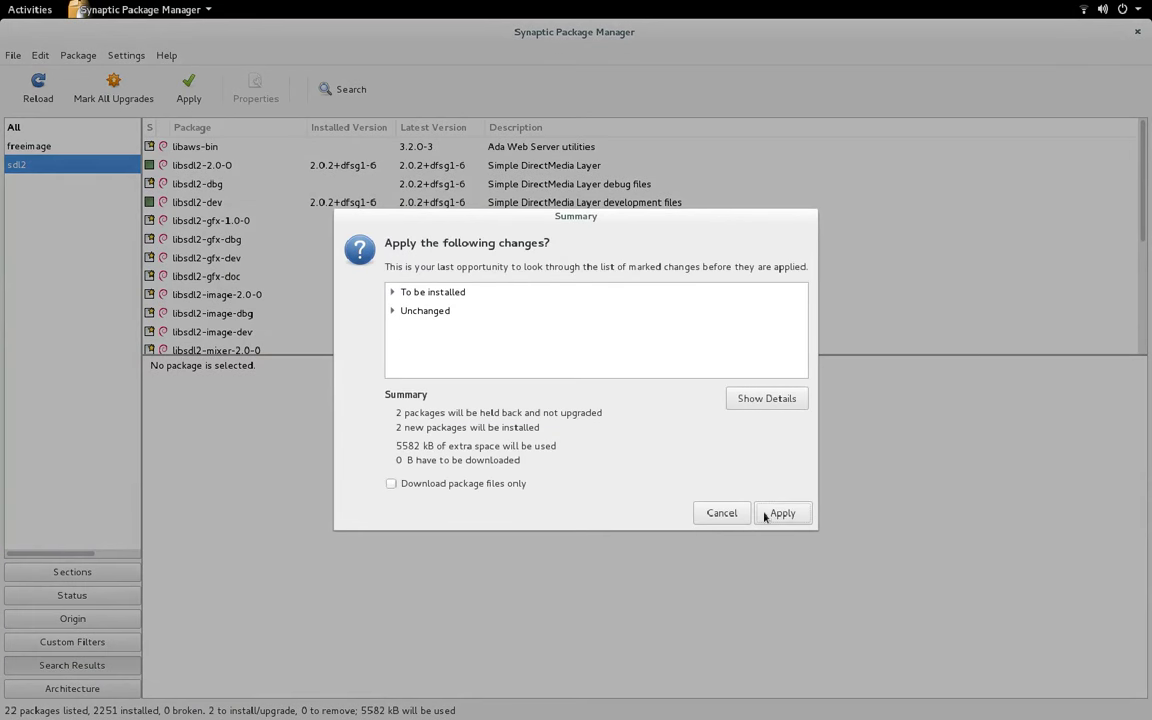
pyautogui.click(776, 442)
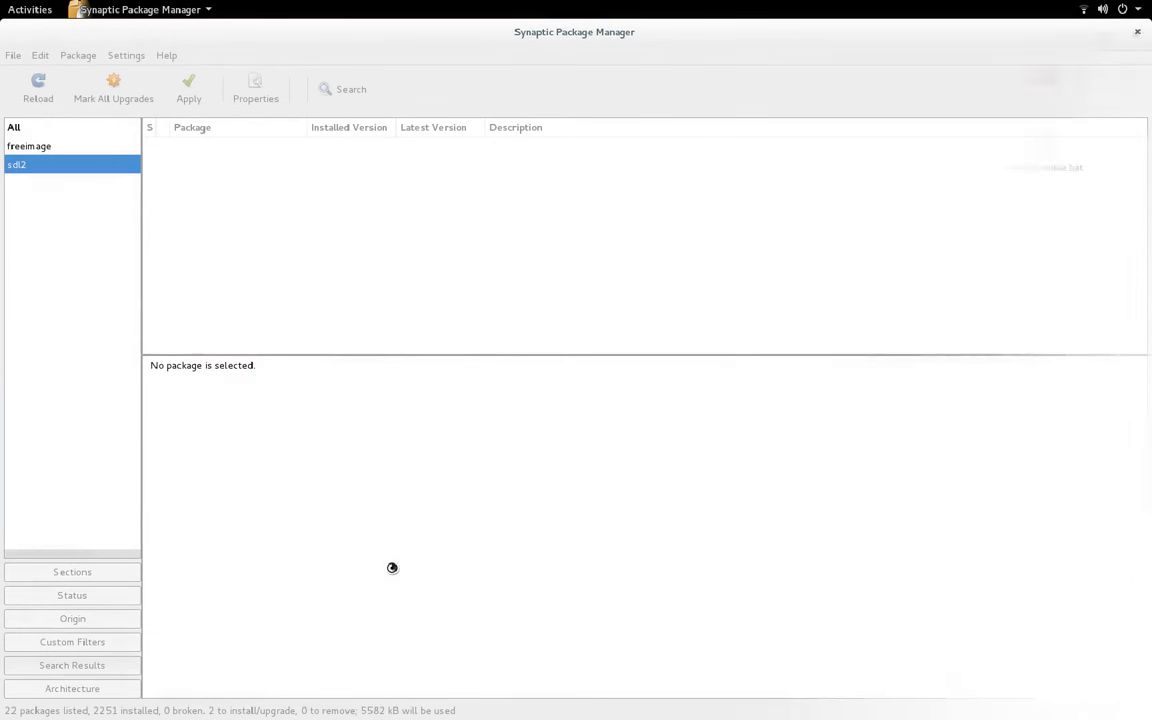
pyautogui.hotkey('alt', 'Tab')
# Check the gui binary in bin-linux and return to knittington-master.
pyautogui.doubleClick(298, 77)
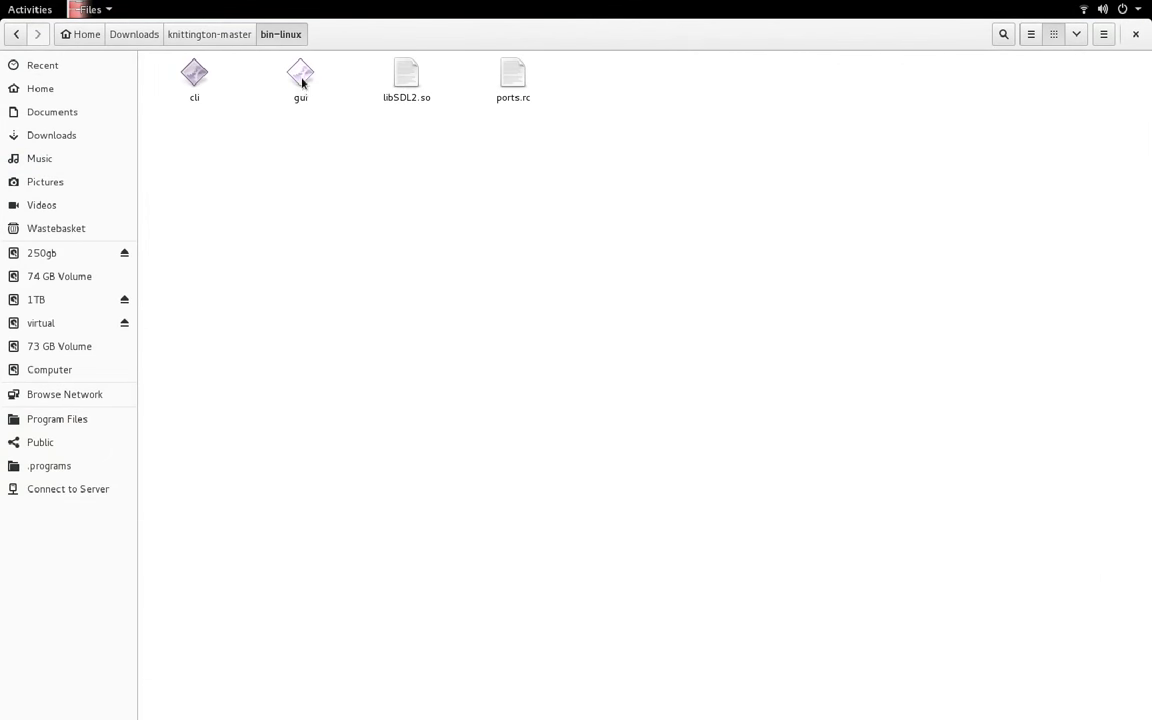
pyautogui.click(301, 80)
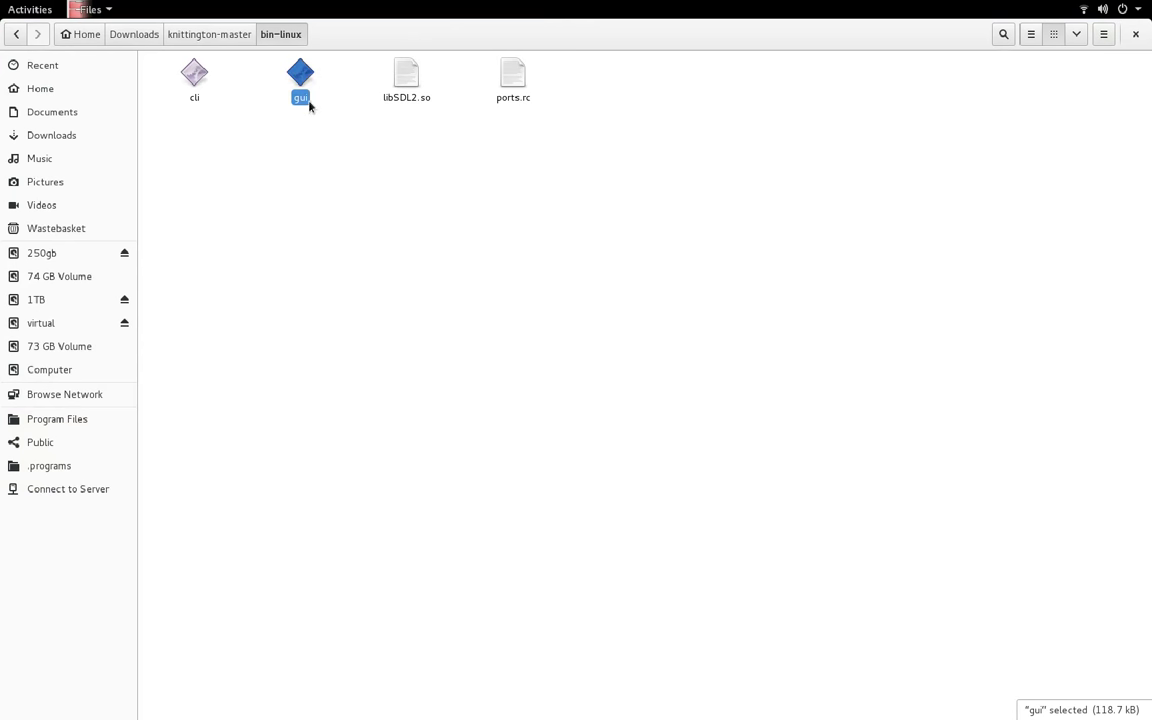
pyautogui.click(225, 35)
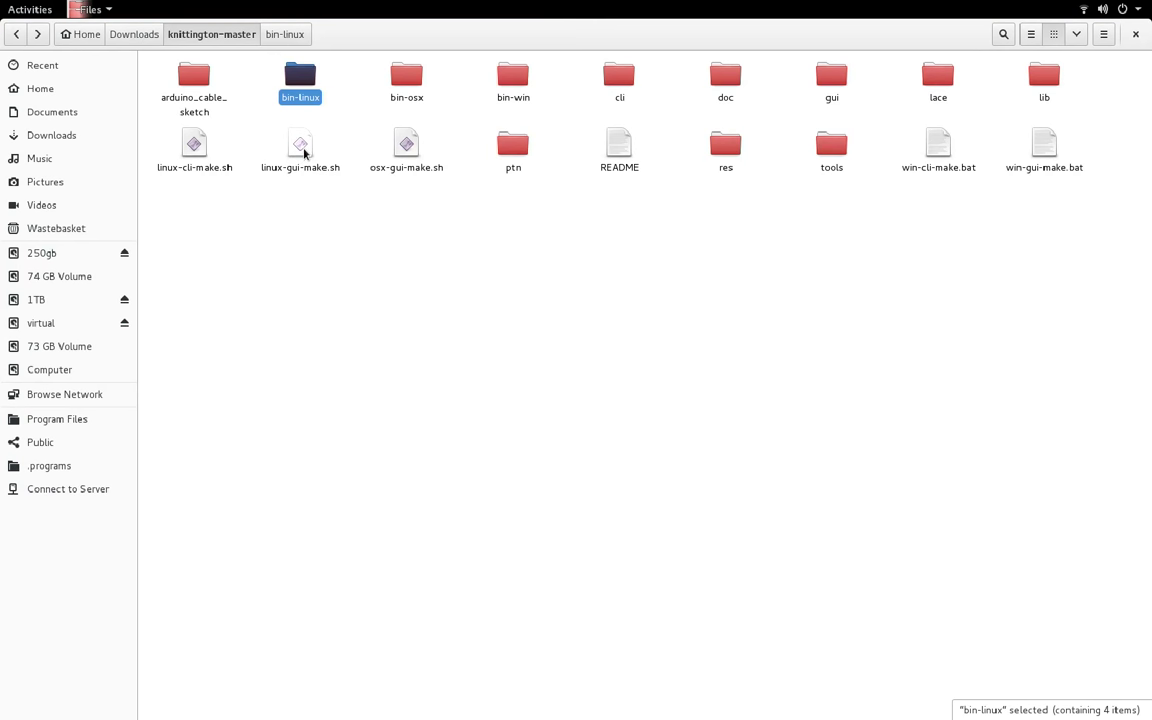
# Open linux-gui-make.sh in gedit and place it on the right side of the screen.
pyautogui.rightClick(304, 150)
pyautogui.click(318, 154)
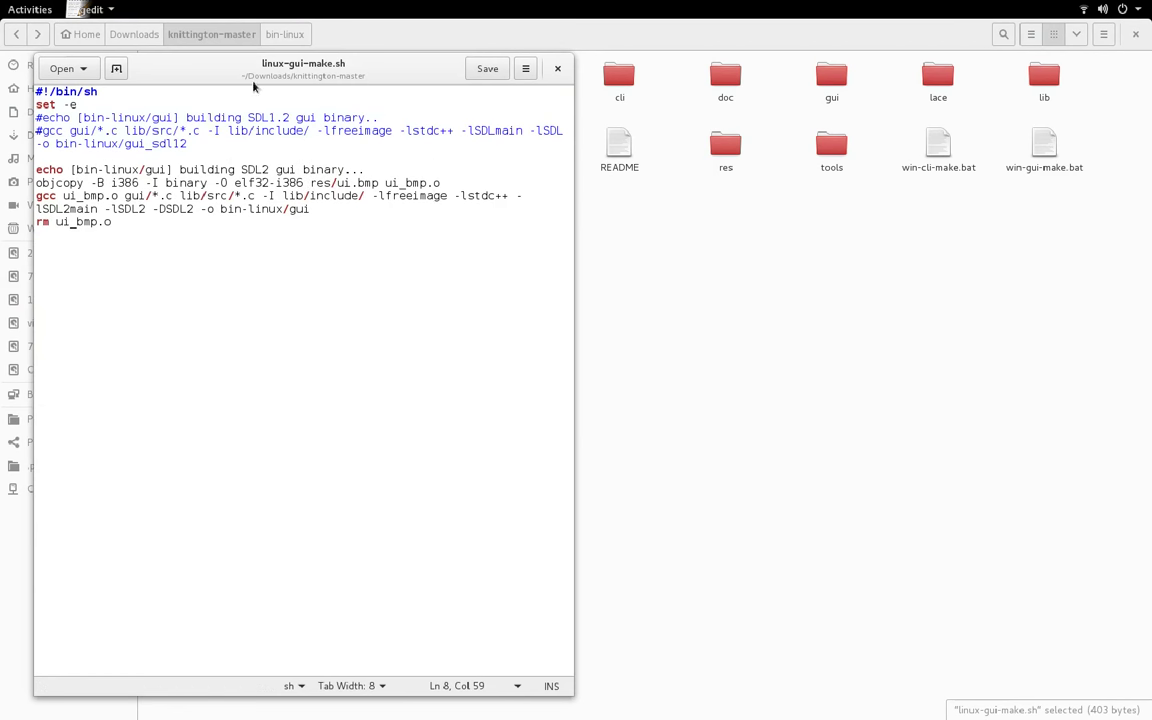
pyautogui.moveTo(310, 72); pyautogui.dragTo(838, 83)
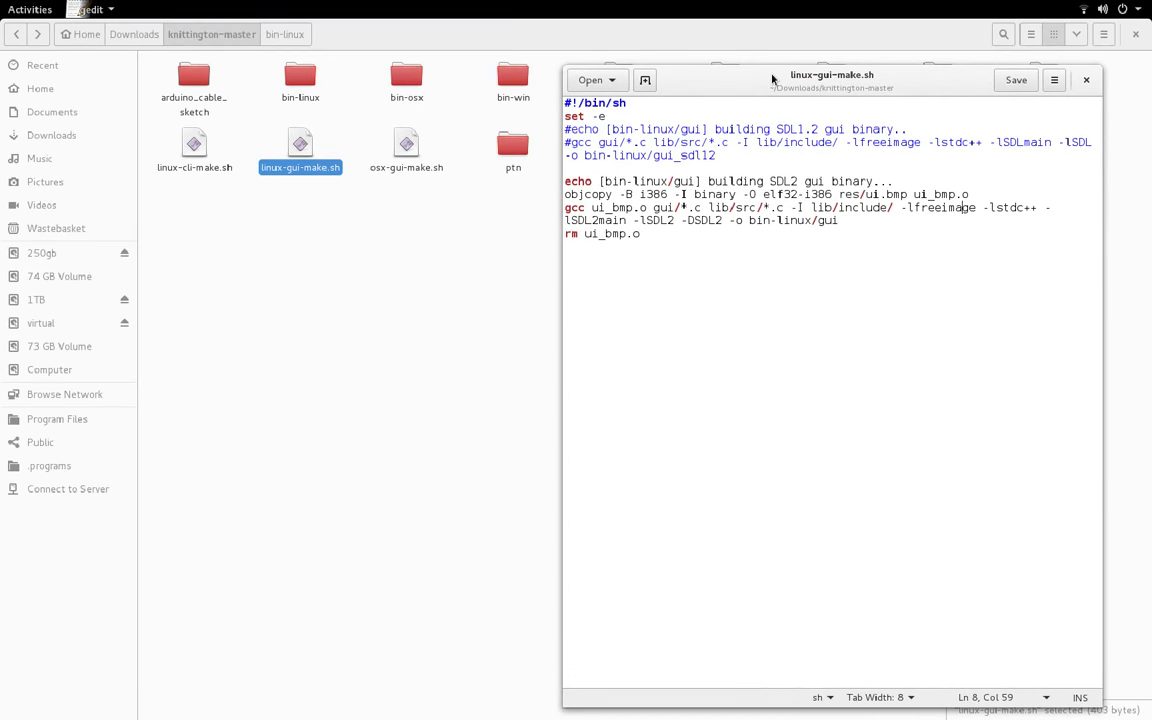
pyautogui.moveTo(10, 10)
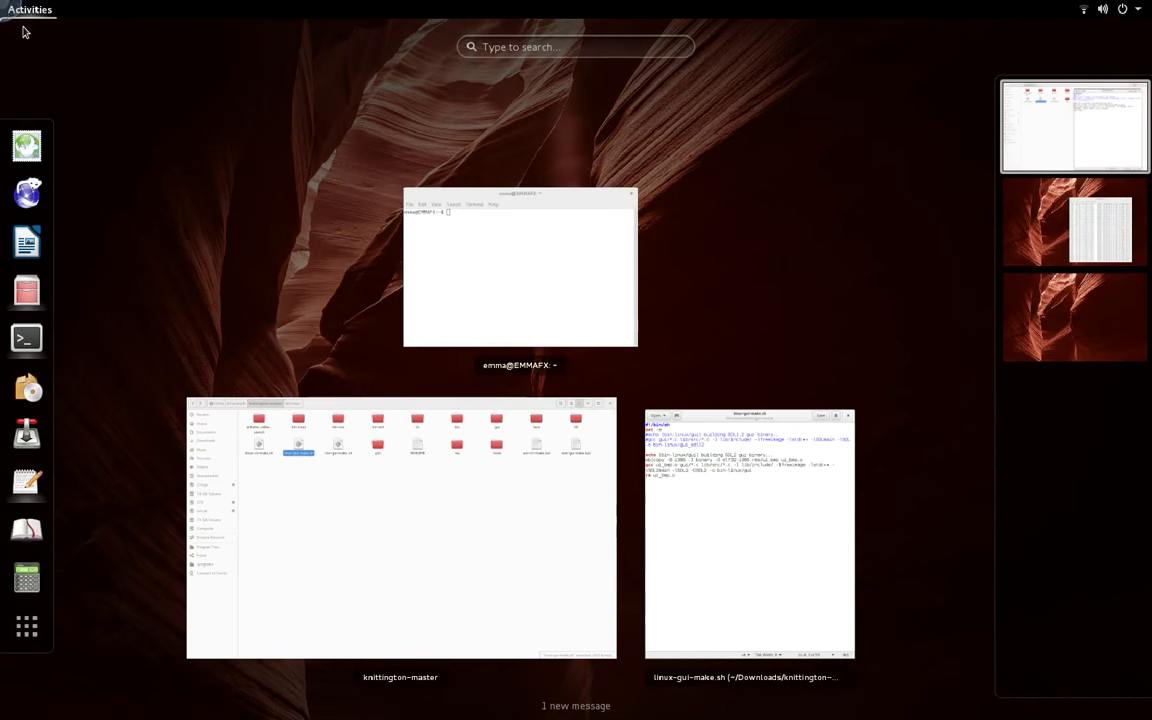
pyautogui.click(509, 275)
# Run objdump -i and locate the elf32-i386 format in its output.
pyautogui.write('o')
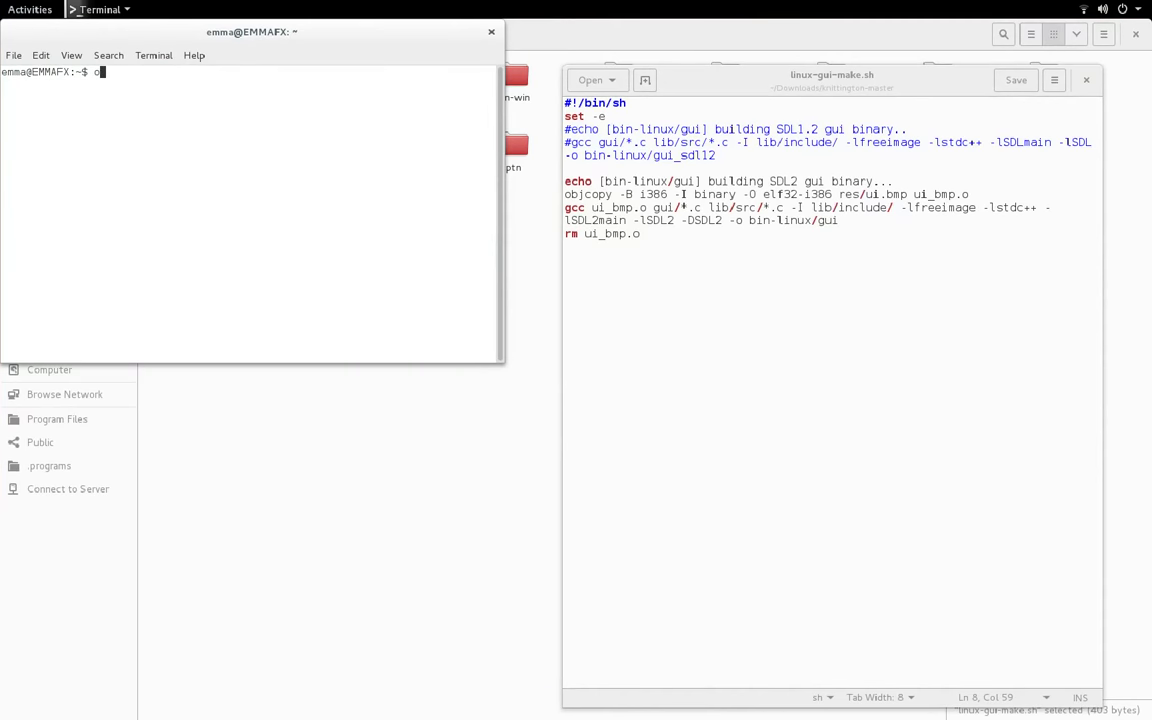
pyautogui.write('bjdump -i')
pyautogui.press('Return')
pyautogui.scroll(15, 389, 229)
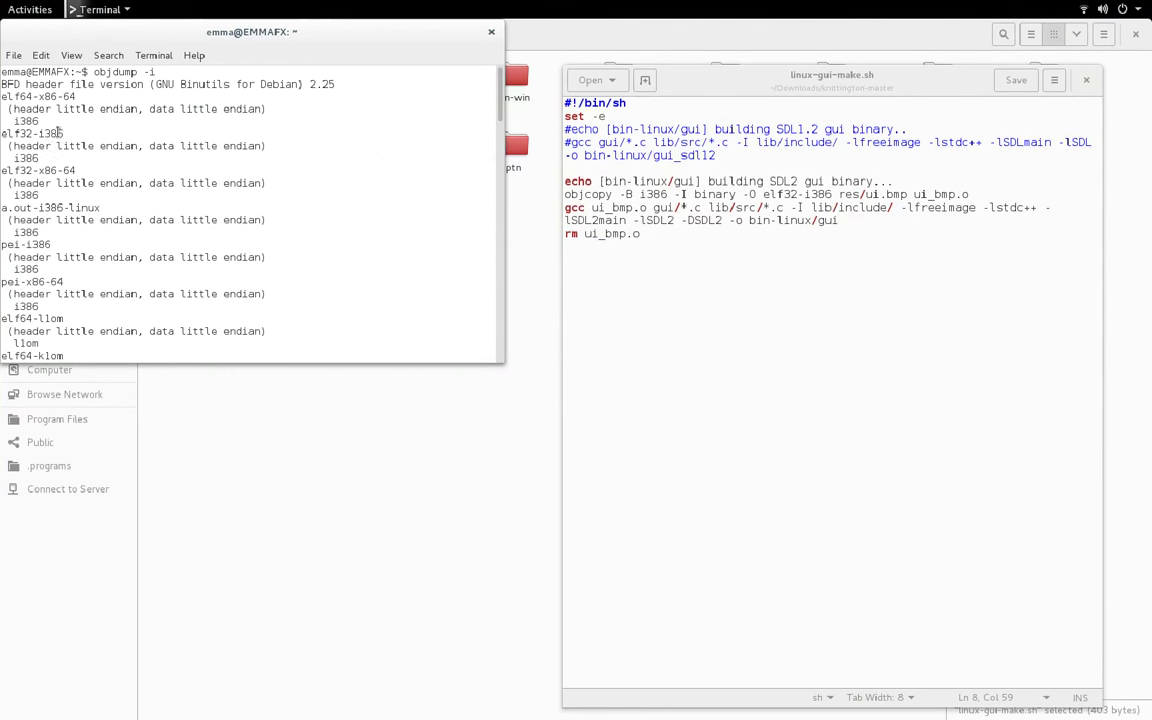
pyautogui.moveTo(63, 133); pyautogui.dragTo(14, 158)
pyautogui.moveTo(951, 207)
pyautogui.mouseDown()
pyautogui.moveTo(905, 207)
pyautogui.moveTo(962, 209)
pyautogui.mouseUp()
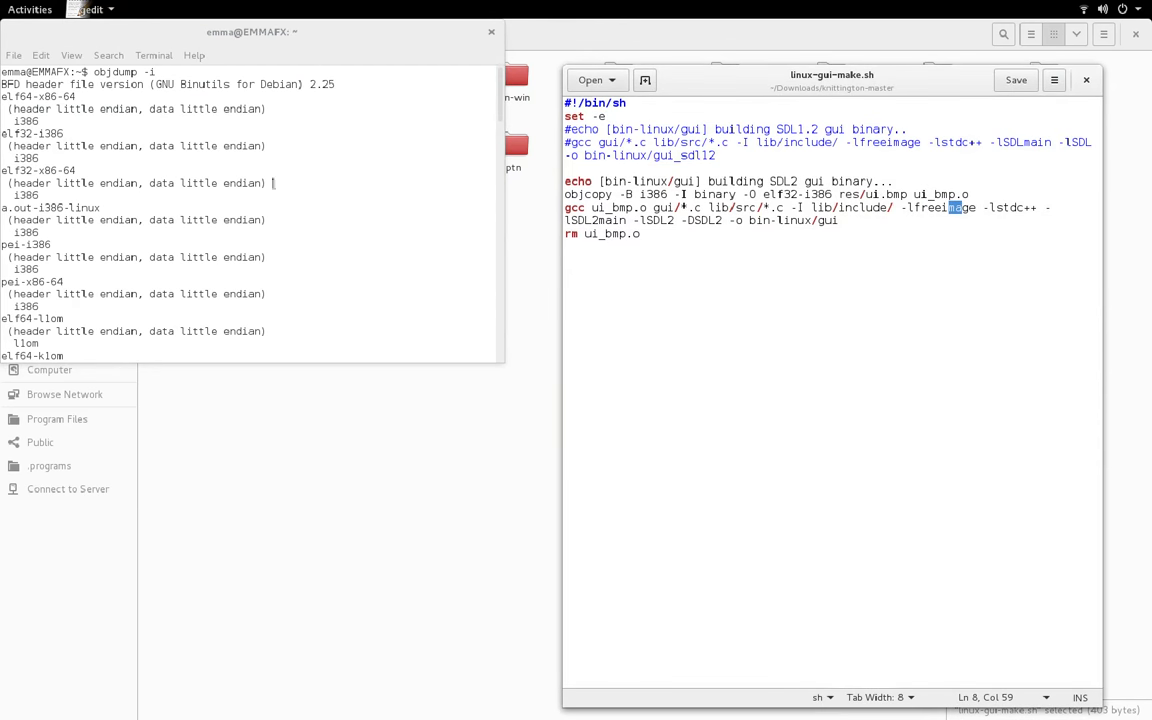
pyautogui.click(245, 162)
# Replace elf32-i386 with elf64-x86-64 in the script's objcopy line, save, and close gedit.
pyautogui.moveTo(75, 96); pyautogui.dragTo(1, 96)
pyautogui.rightClick(3, 95)
pyautogui.click(92, 138)
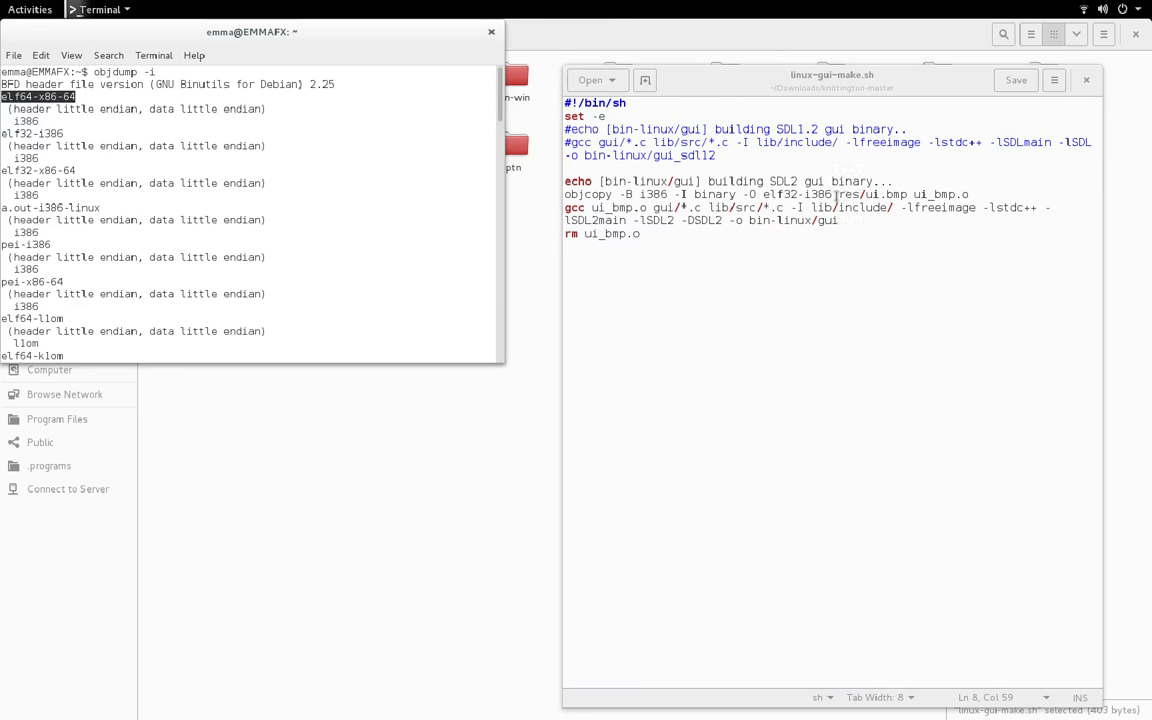
pyautogui.moveTo(836, 195); pyautogui.dragTo(764, 196)
pyautogui.rightClick(768, 200)
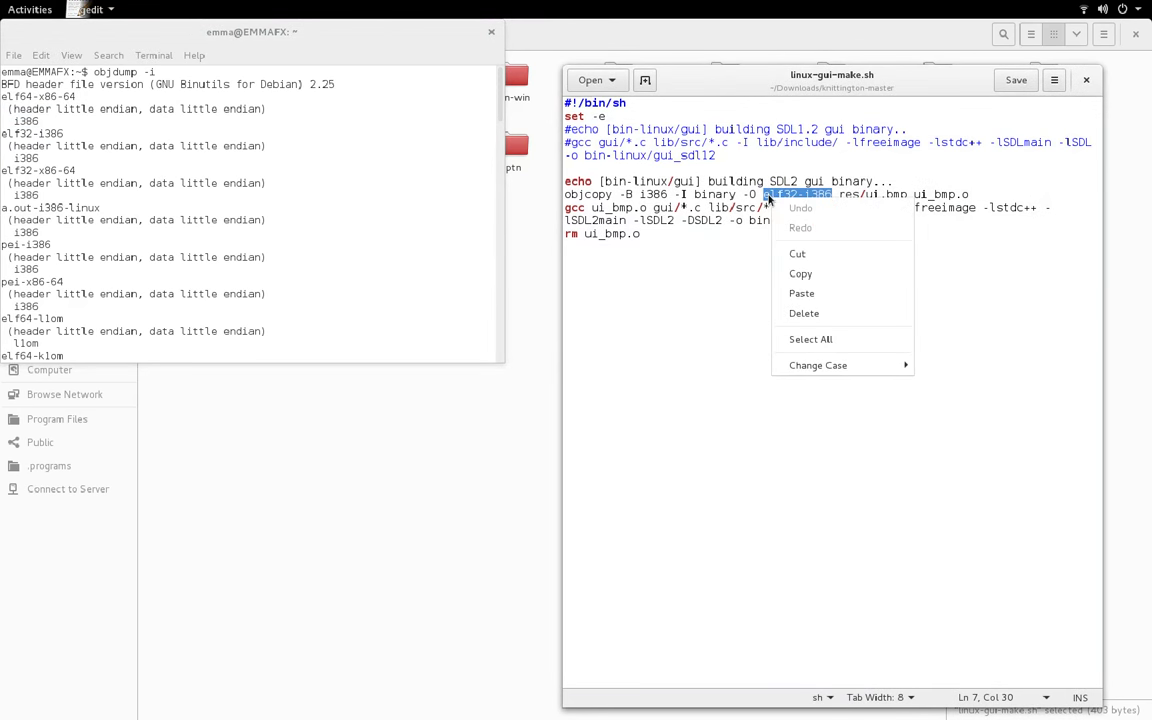
pyautogui.click(810, 292)
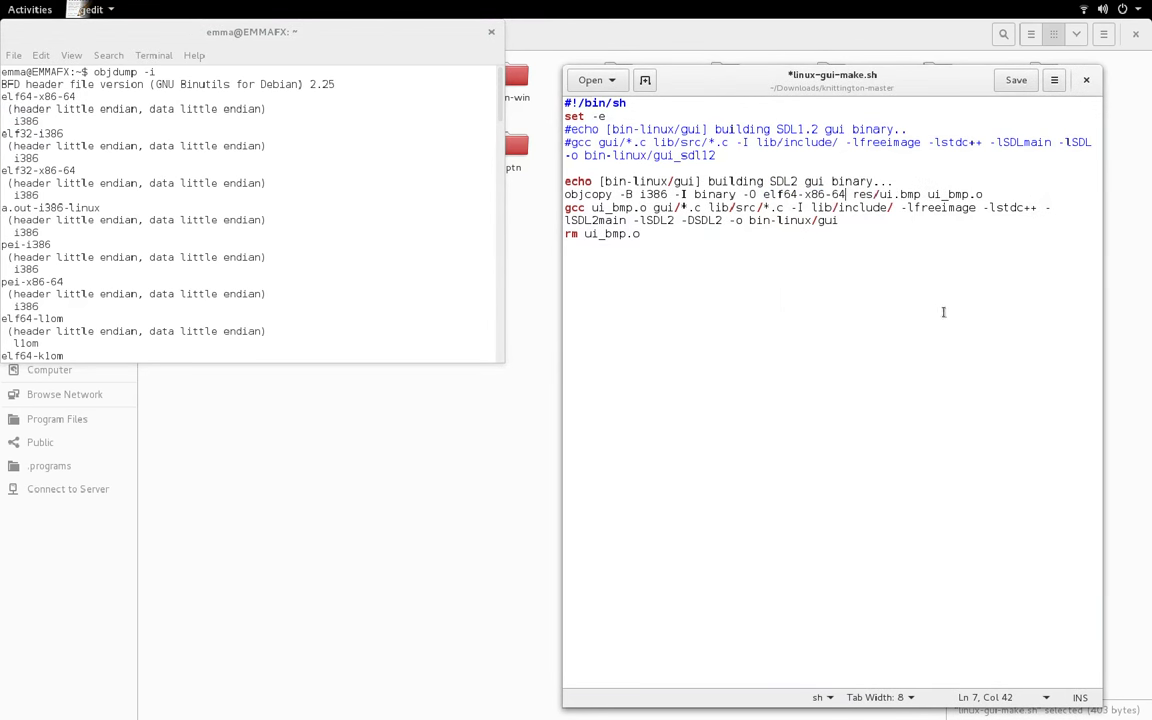
pyautogui.click(1016, 79)
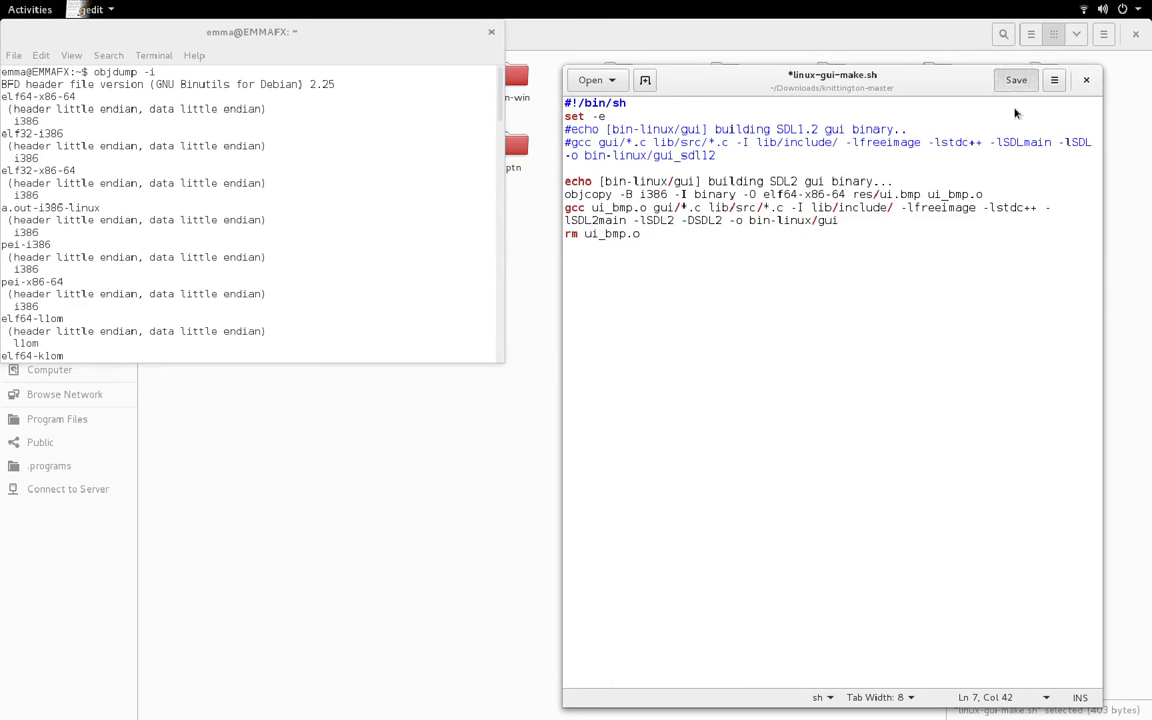
pyautogui.click(1087, 81)
# Change into the Downloads/knittington-master folder.
pyautogui.scroll(-10, 300, 280)
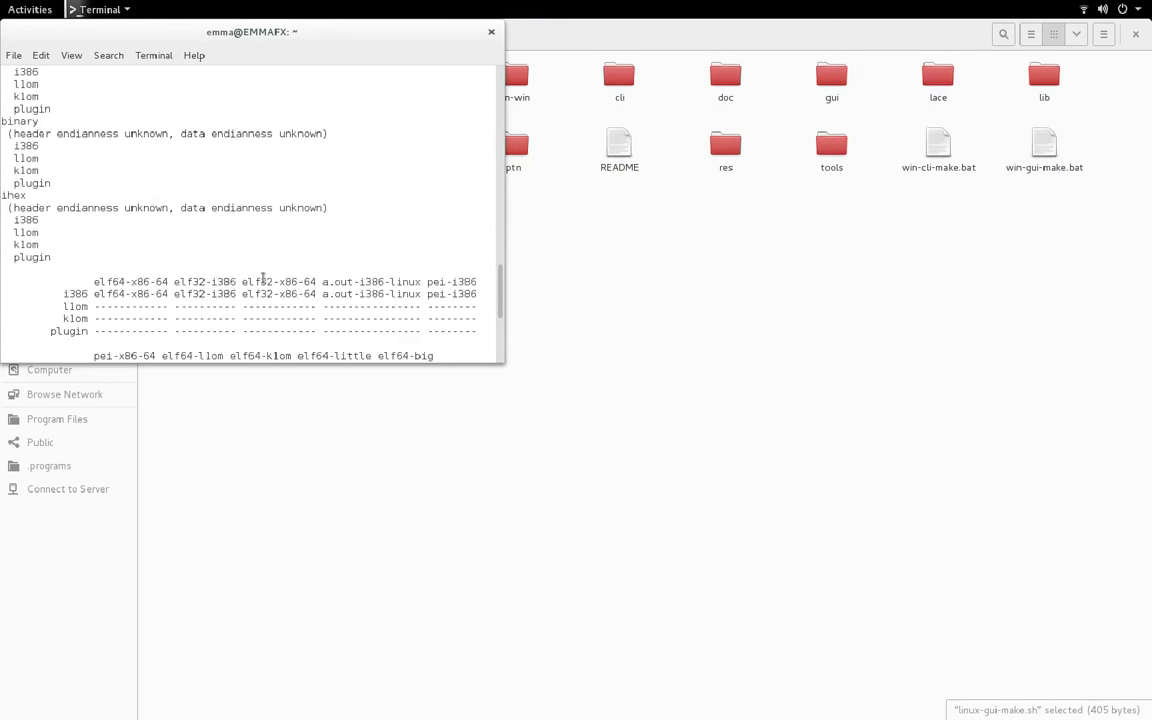
pyautogui.scroll(-6, 263, 278)
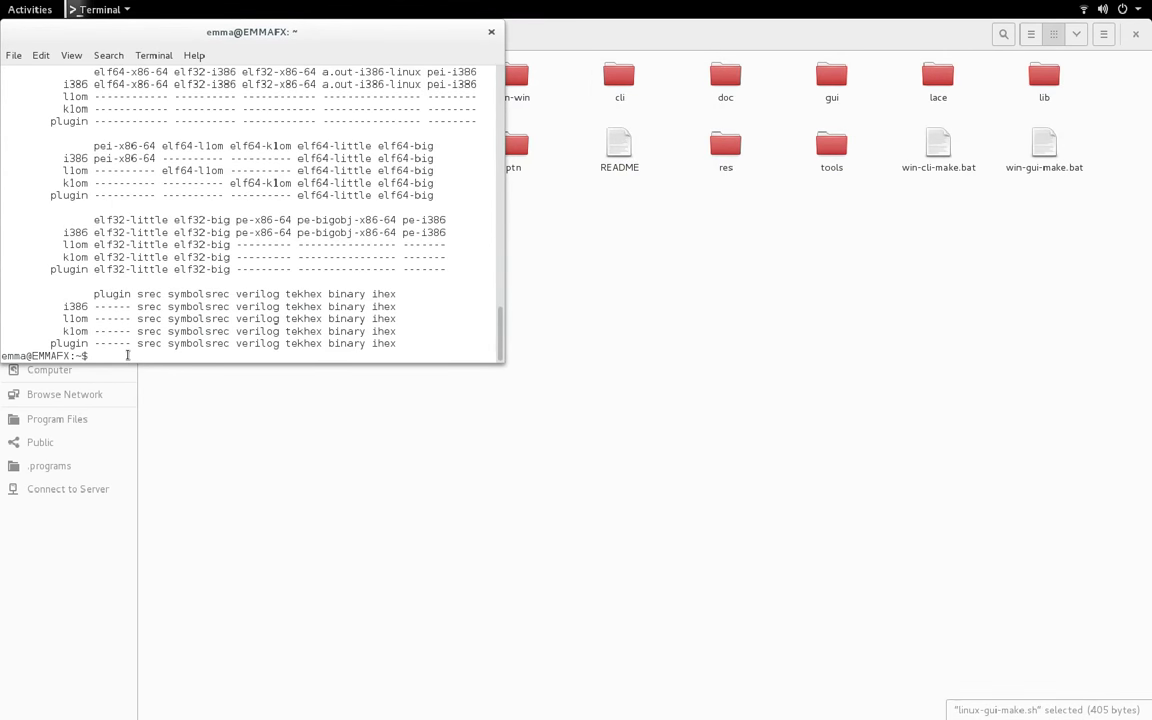
pyautogui.write('cd Dow')
pyautogui.press('Tab')
pyautogui.write('kni')
pyautogui.press('Tab')
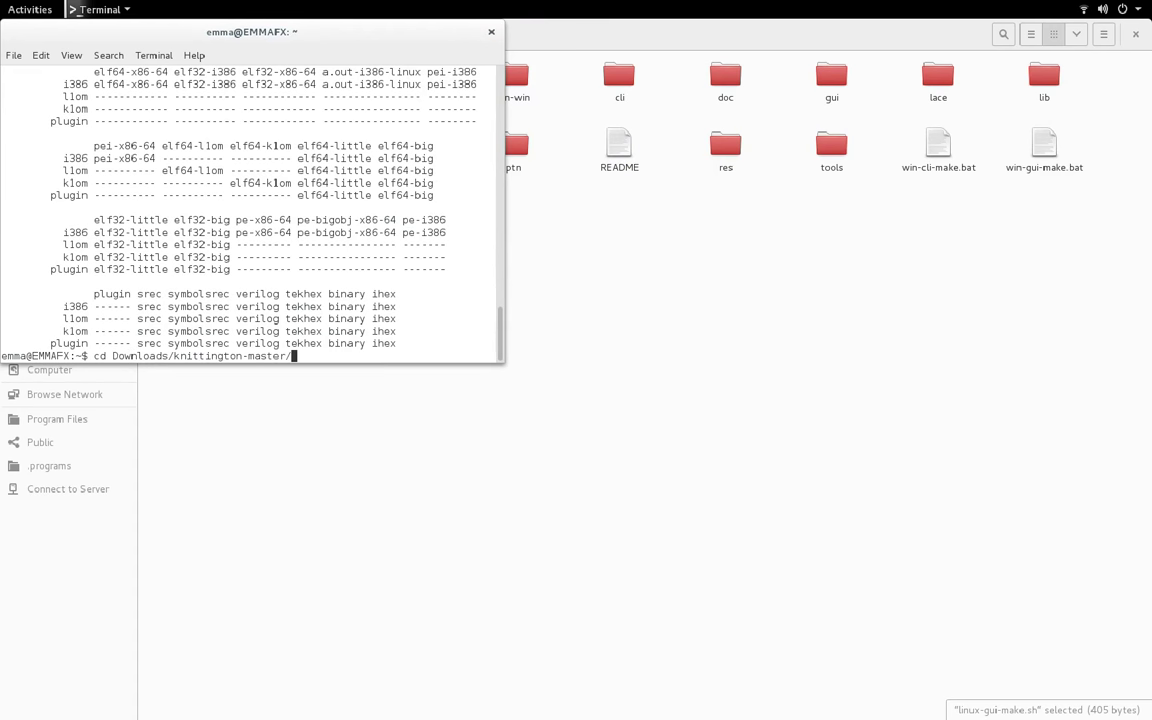
pyautogui.press('Return')
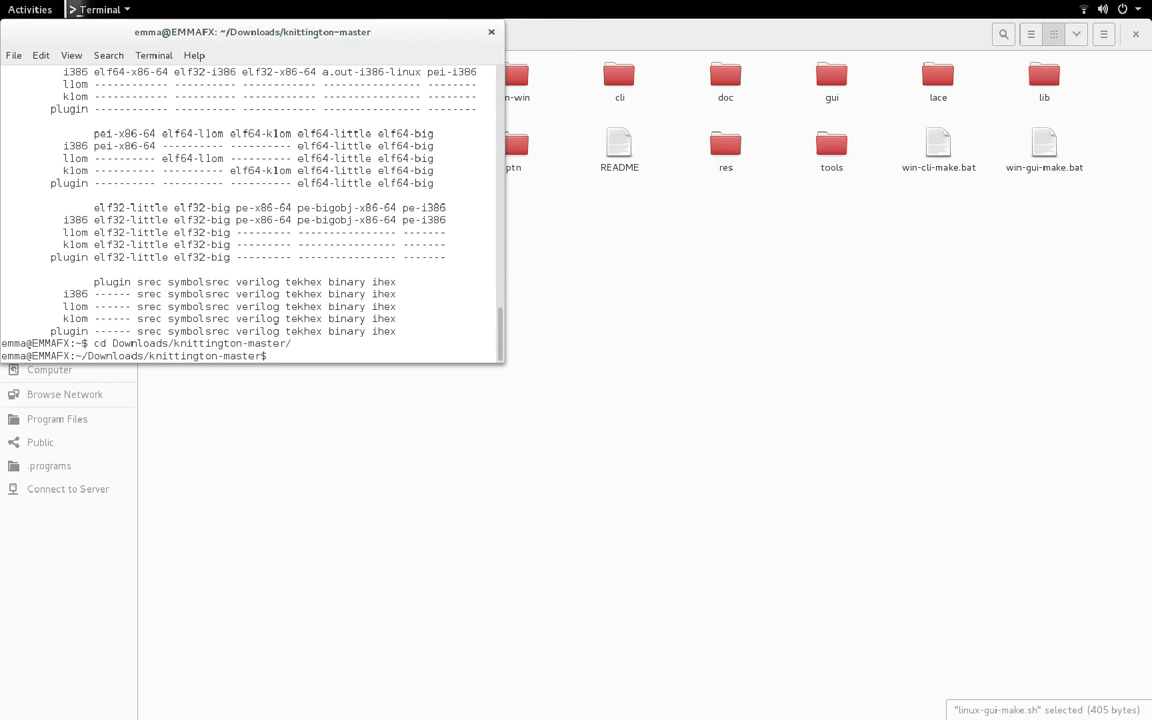
# Run ./linux-gui-make.sh to build the SDL2 gui binary.
pyautogui.write('./')
pyautogui.moveTo(172, 29); pyautogui.dragTo(424, 254)
pyautogui.write('li')
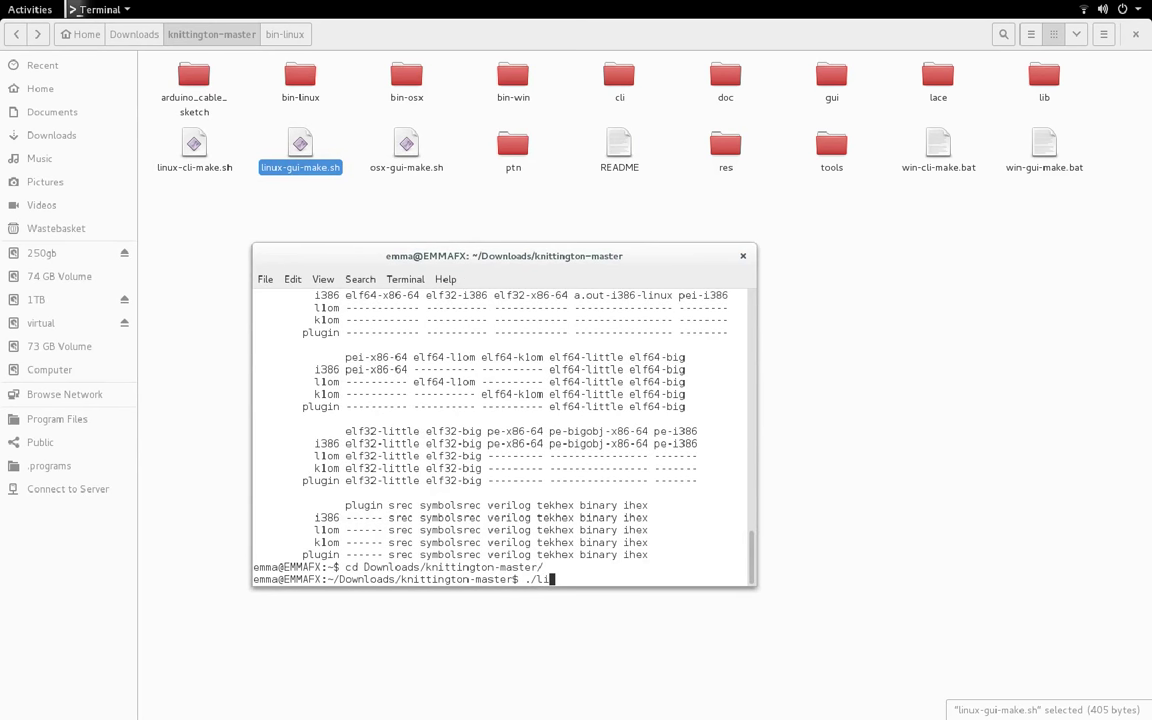
pyautogui.write('nux-gui-')
pyautogui.write('m')
pyautogui.press('BackSpace')
pyautogui.write('g')
pyautogui.press('Tab')
pyautogui.press('Return')
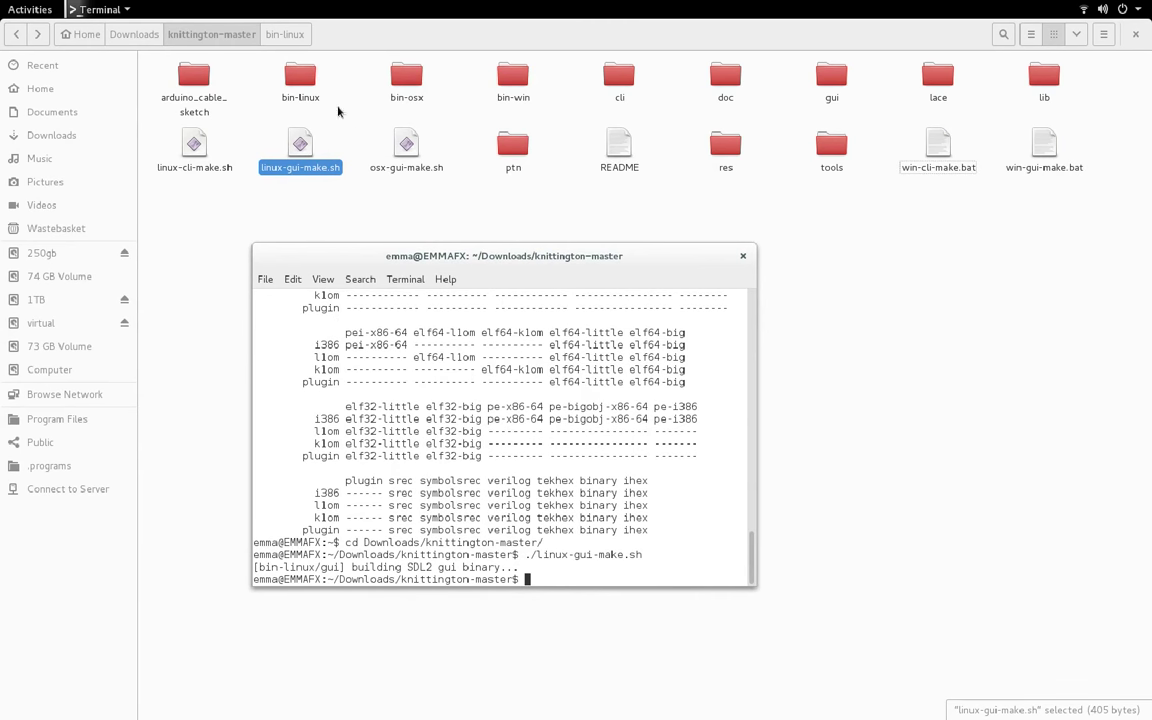
# Open bin-linux to check the gui binary, then open Pictures/ubuntu_logo.png with GIMP.
pyautogui.click(300, 78)
pyautogui.doubleClick(300, 78)
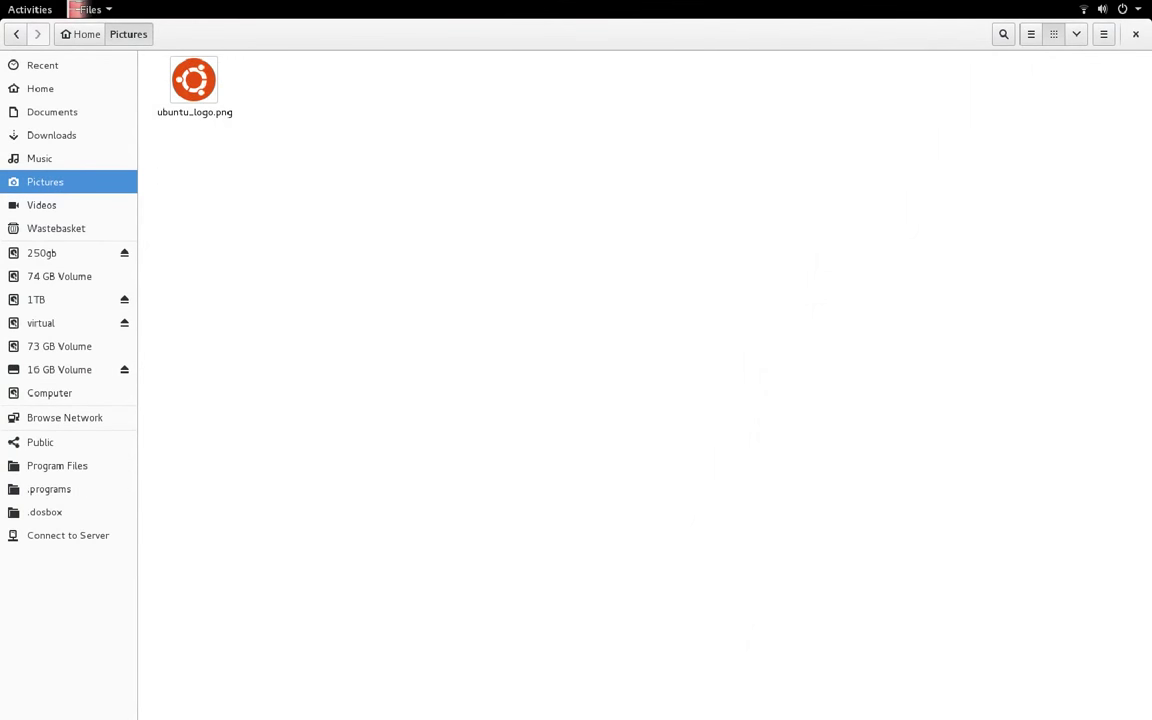
pyautogui.rightClick(197, 90)
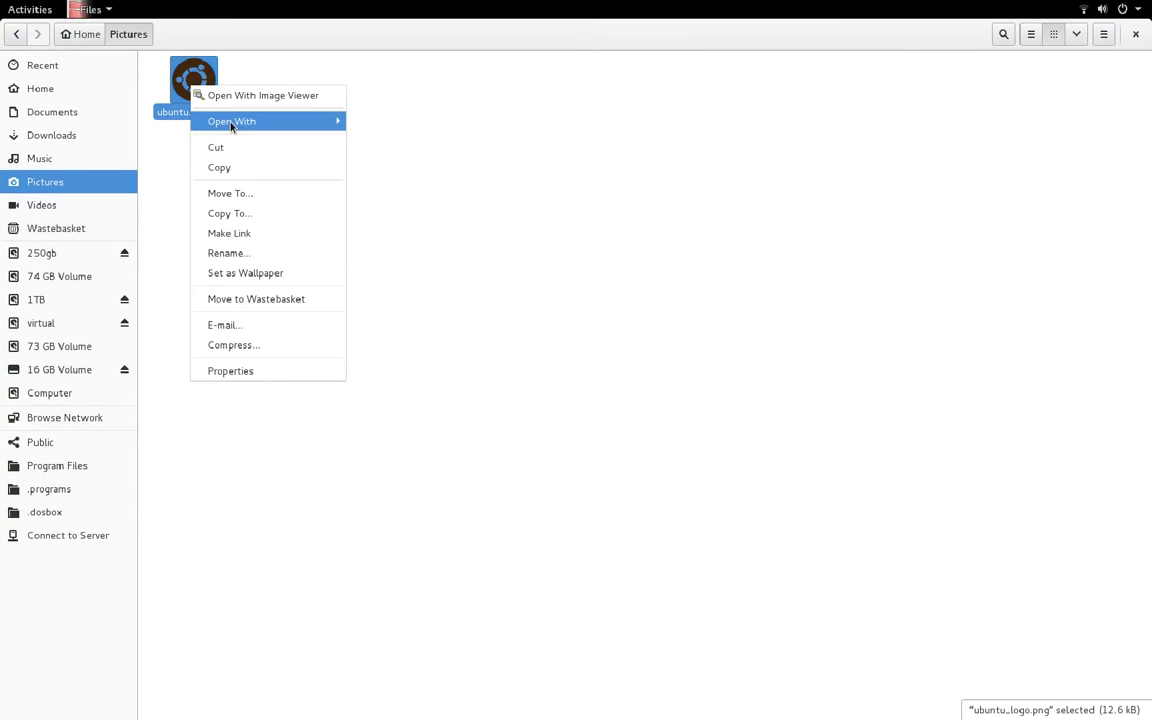
pyautogui.moveTo(234, 122)
pyautogui.click(382, 140)
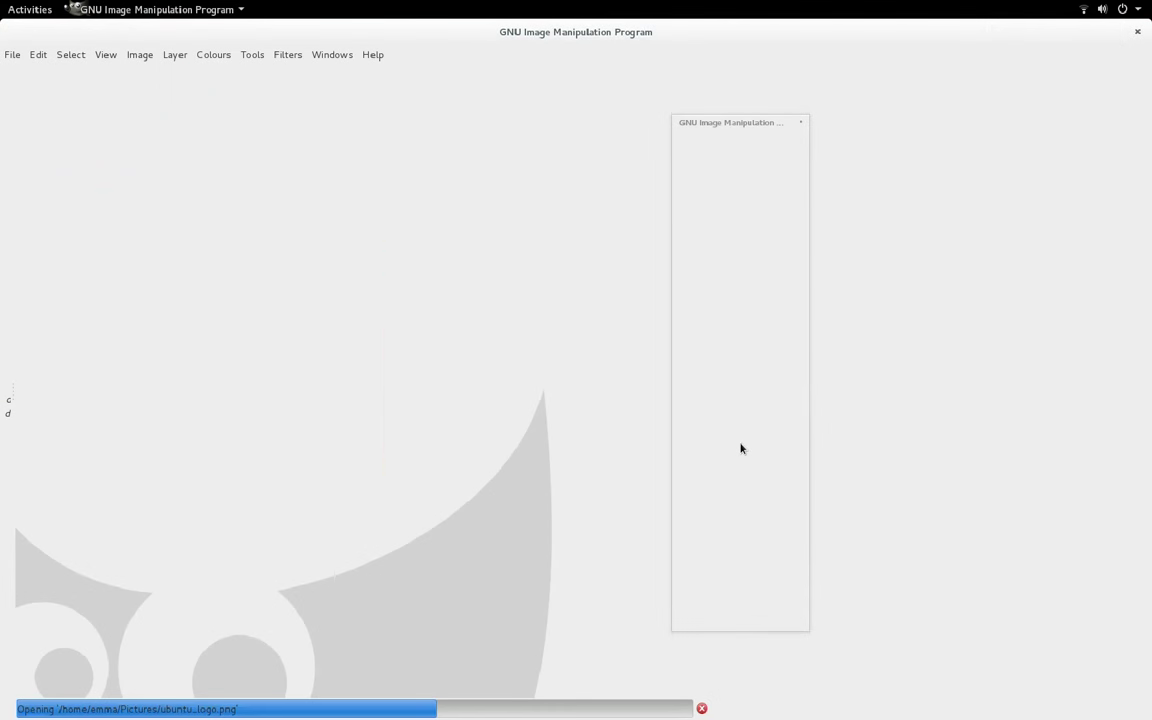
# Scale the Ubuntu logo image to 80 percent.
pyautogui.click(130, 55)
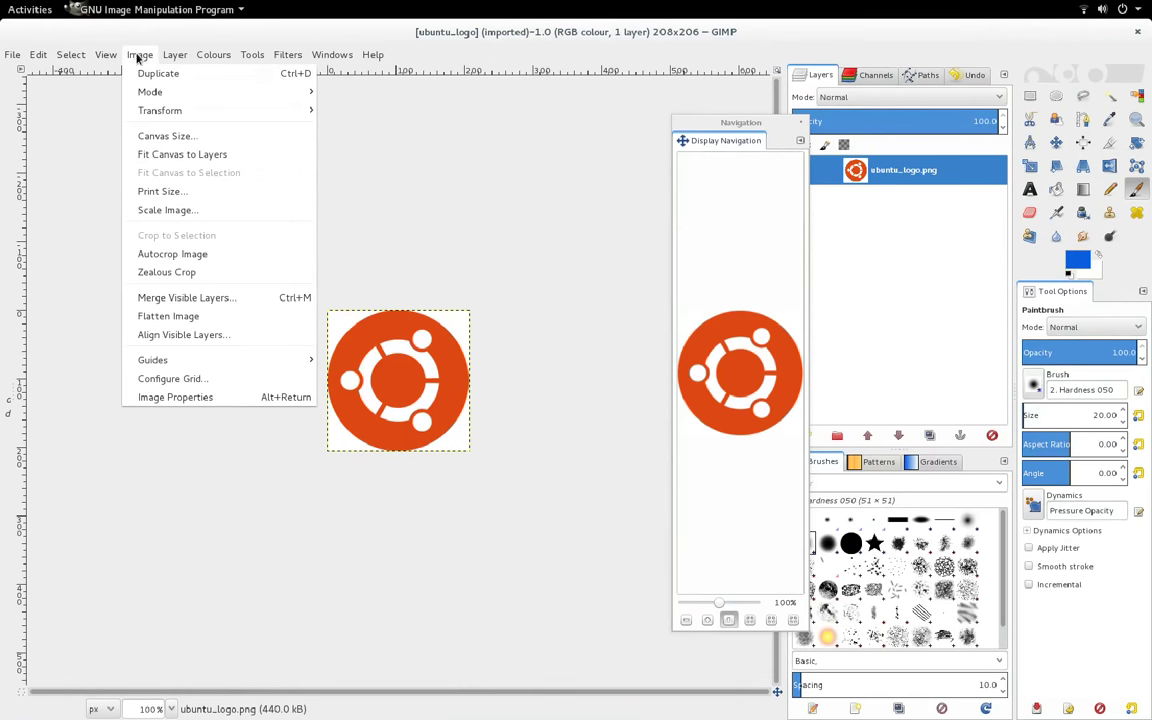
pyautogui.click(157, 212)
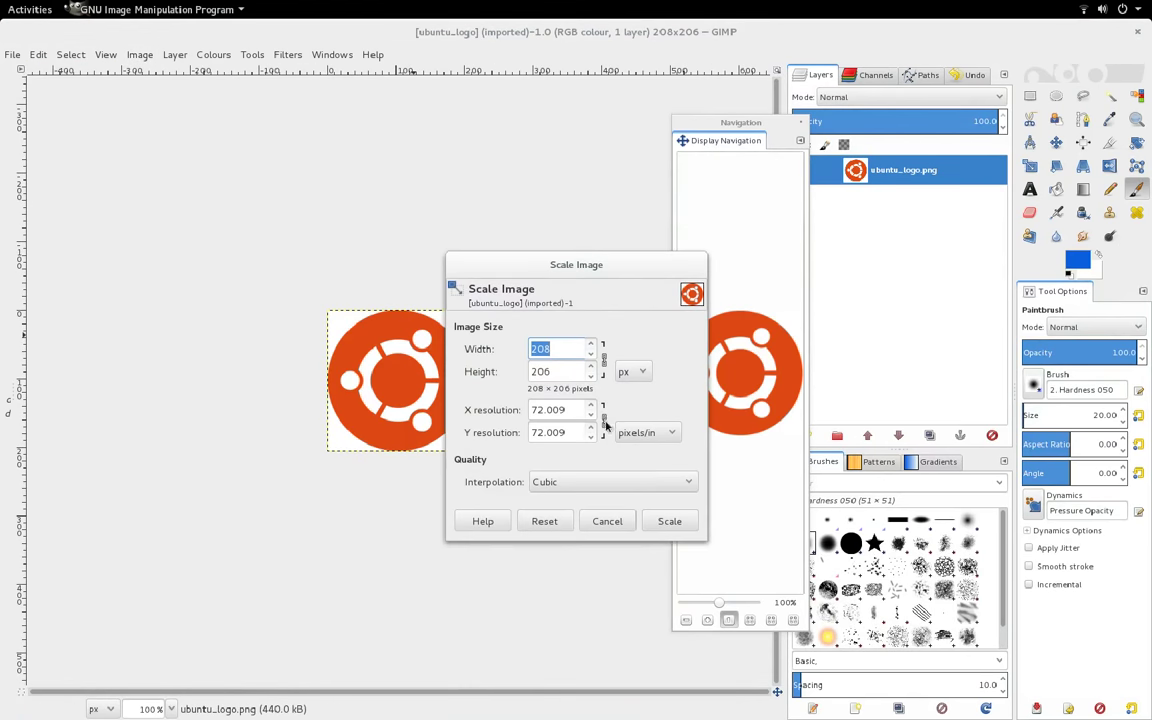
pyautogui.click(622, 372)
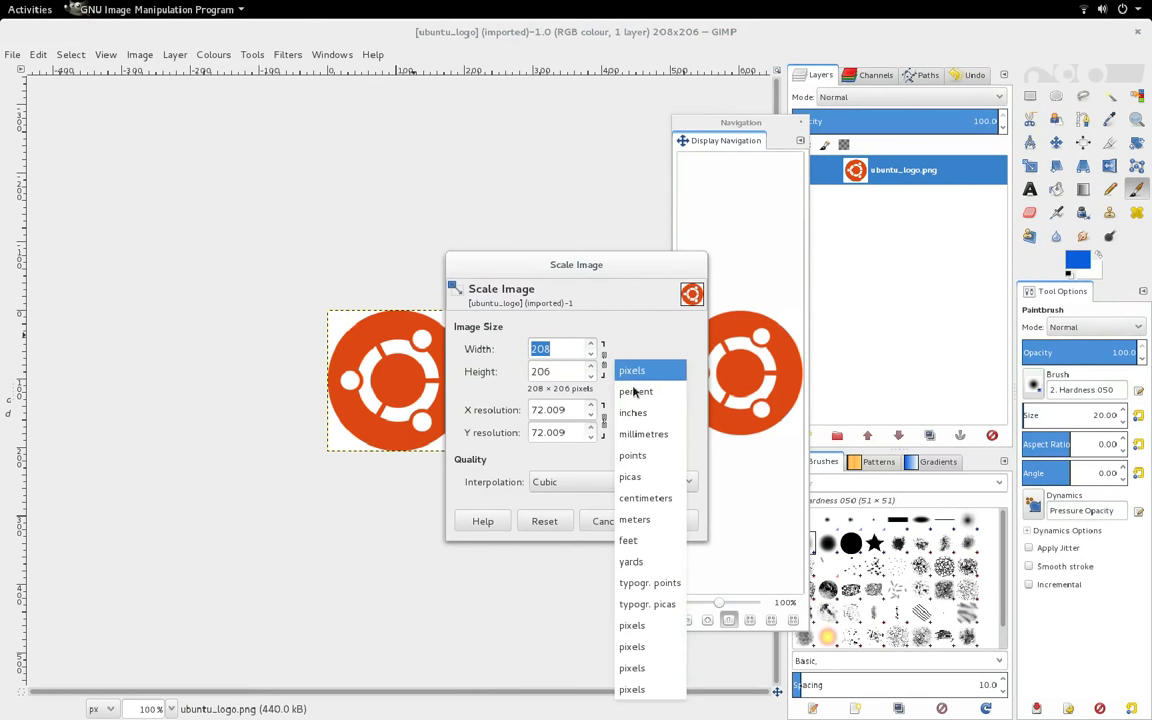
pyautogui.click(633, 392)
pyautogui.moveTo(544, 352); pyautogui.dragTo(488, 344)
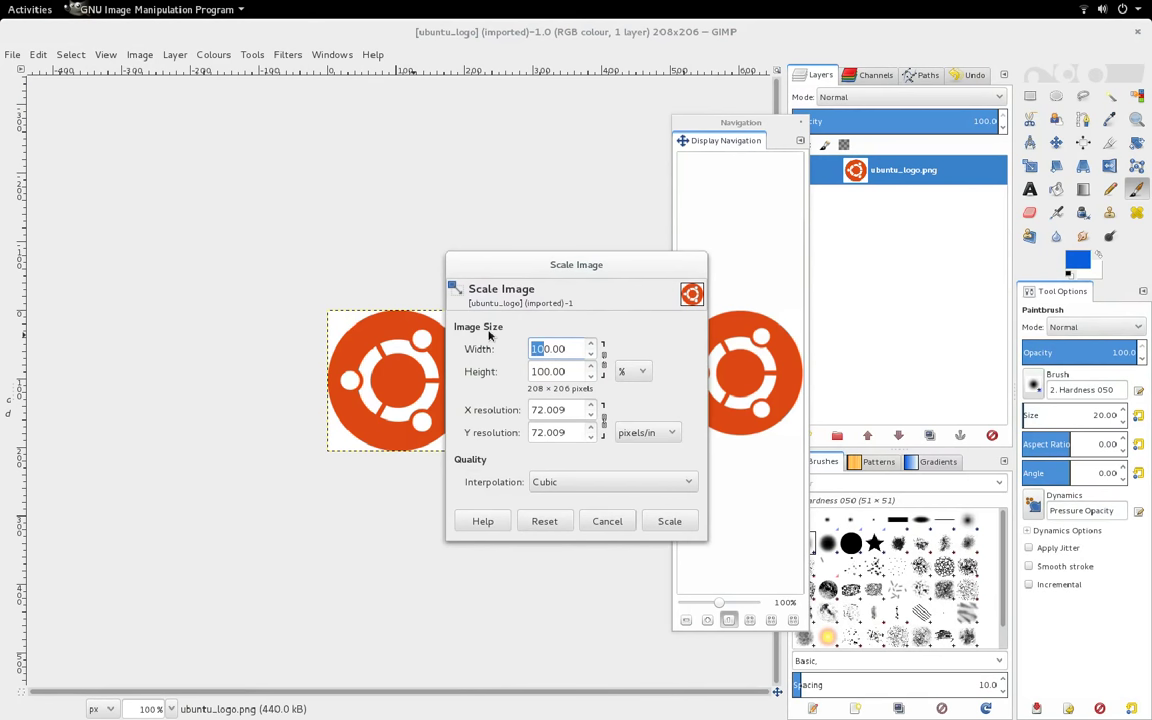
pyautogui.write('8')
pyautogui.click(665, 521)
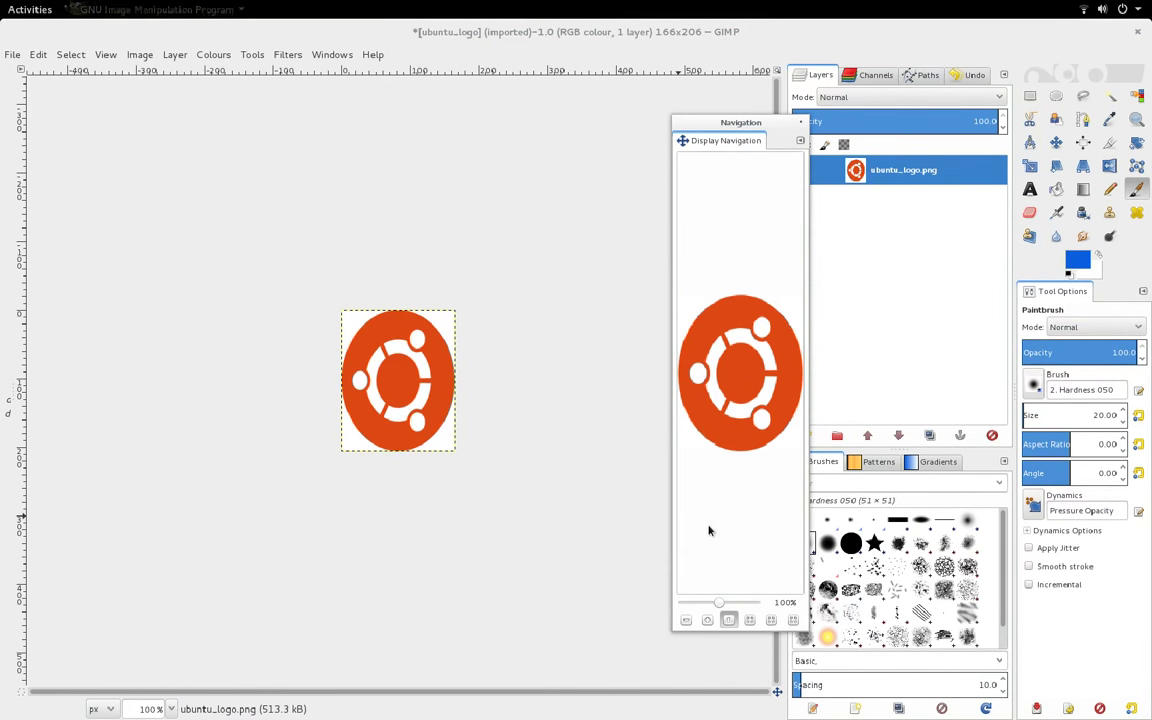
# Scale the image again, in pixels, to width 50 and height 62.
pyautogui.click(146, 55)
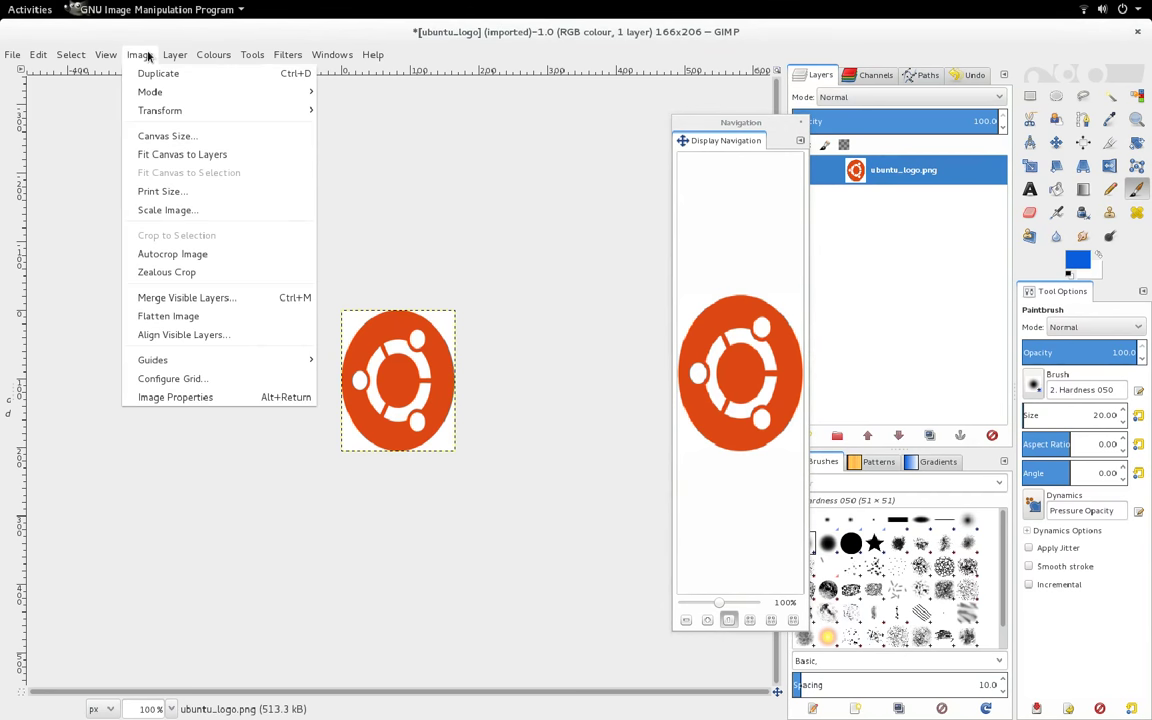
pyautogui.click(168, 210)
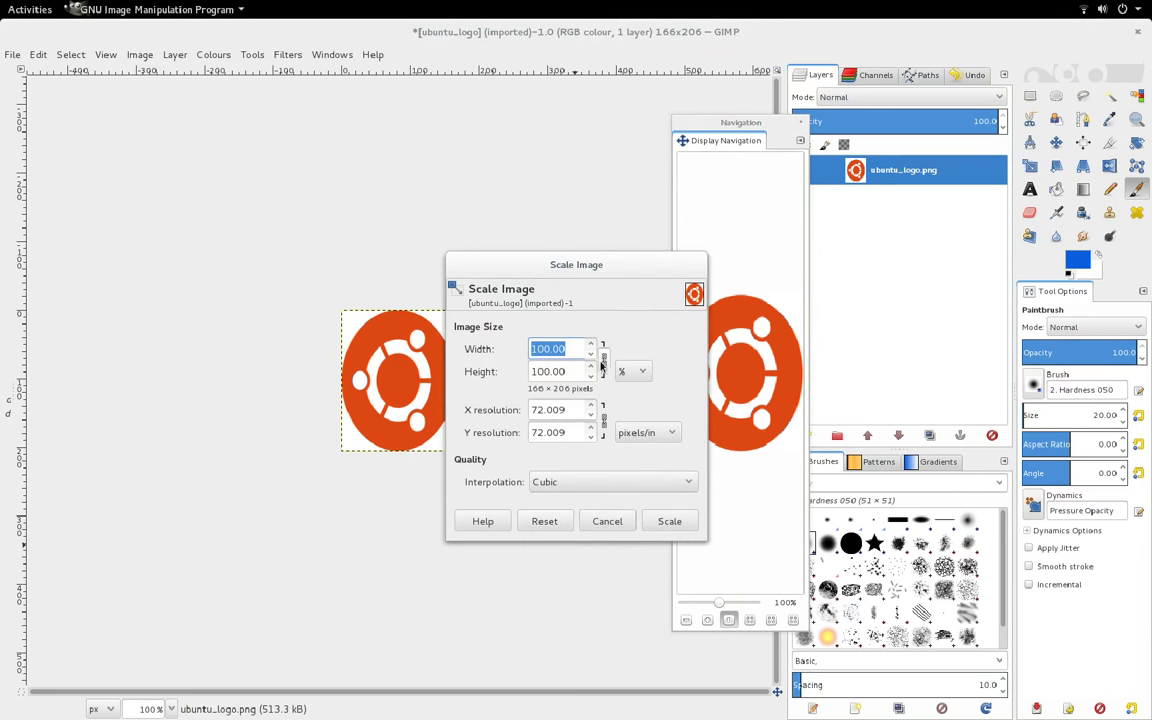
pyautogui.click(633, 372)
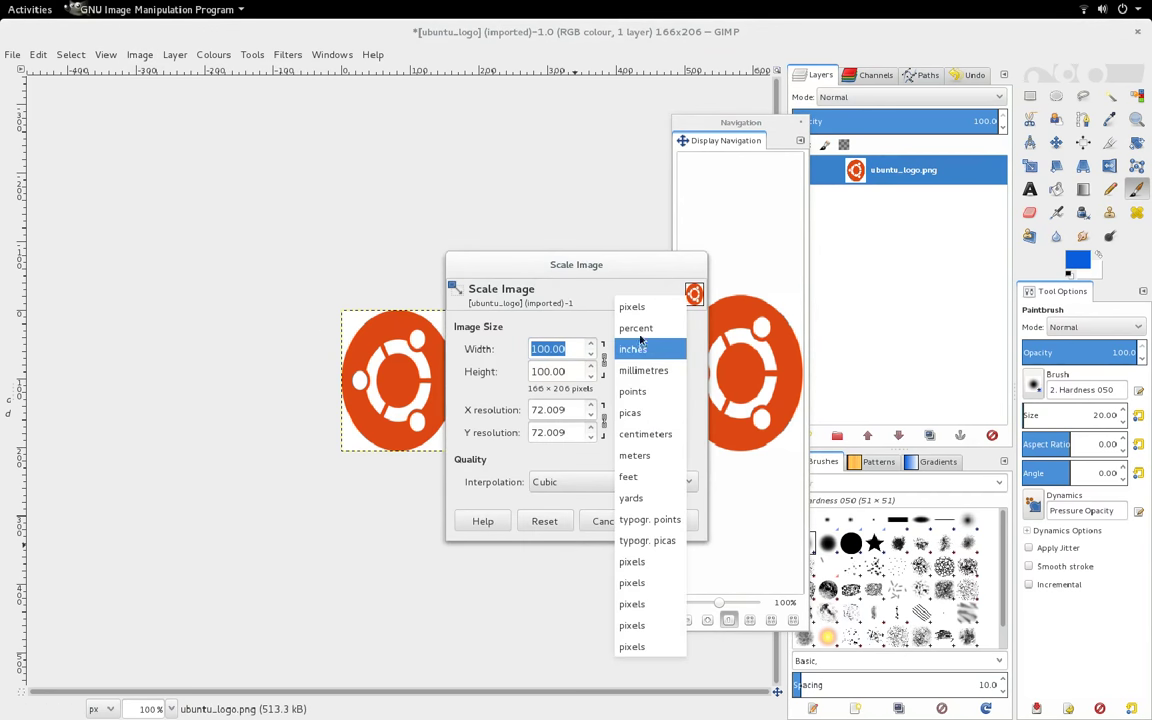
pyautogui.click(633, 302)
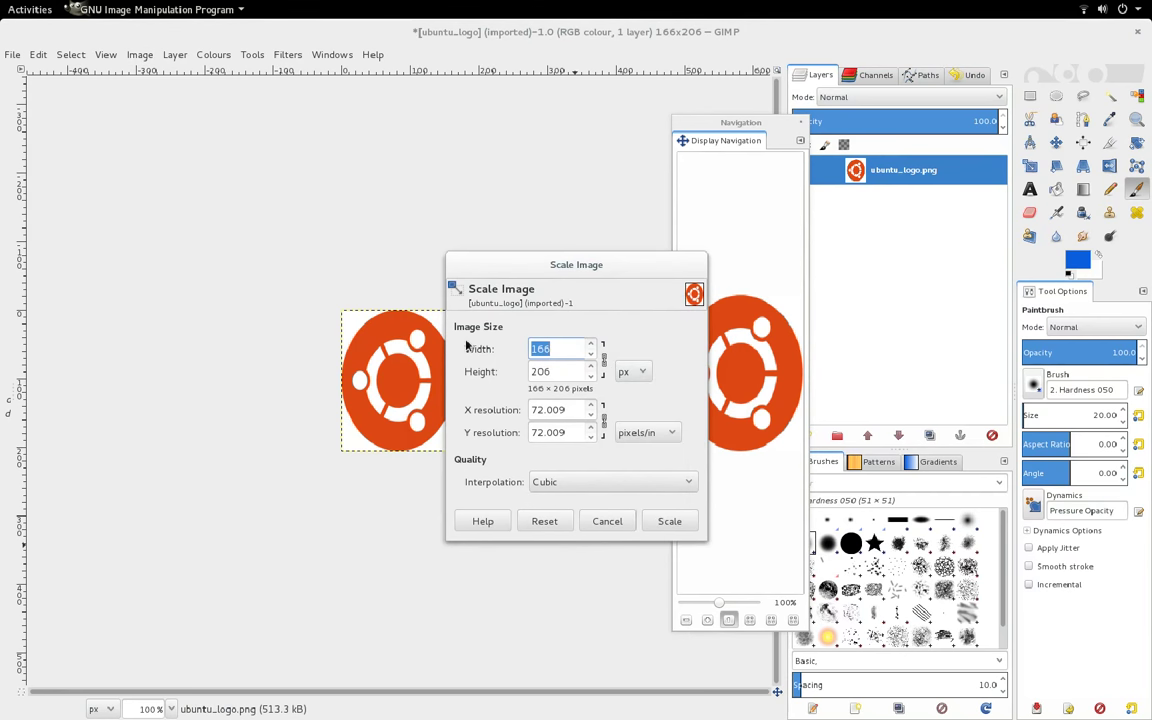
pyautogui.write('50')
pyautogui.click(541, 371)
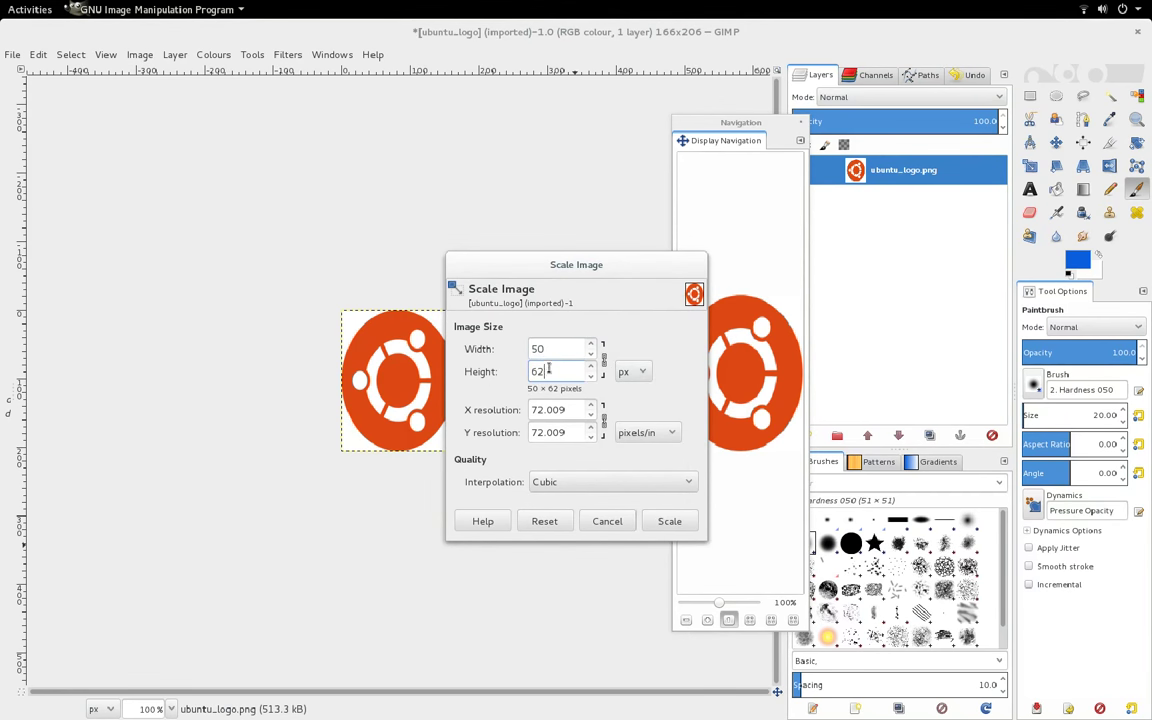
pyautogui.click(670, 521)
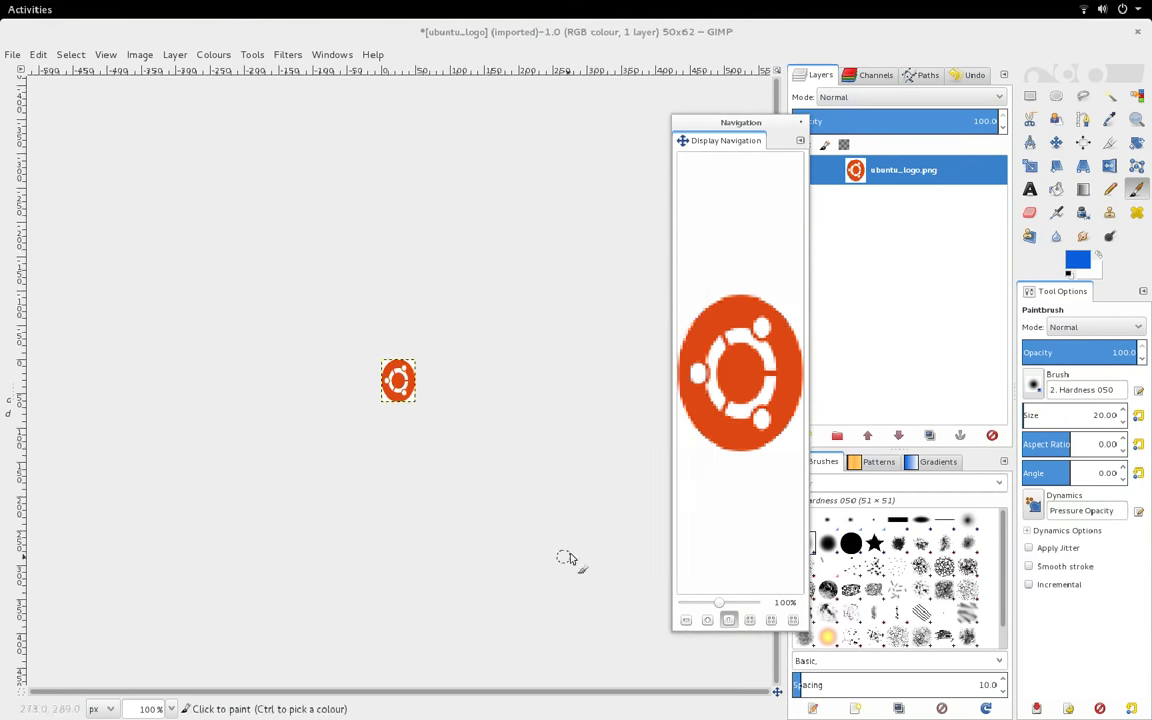
# Zoom in on the logo and posterise it to 2 levels.
pyautogui.click(1137, 118)
pyautogui.click(393, 380)
pyautogui.click(393, 380)
pyautogui.click(380, 388)
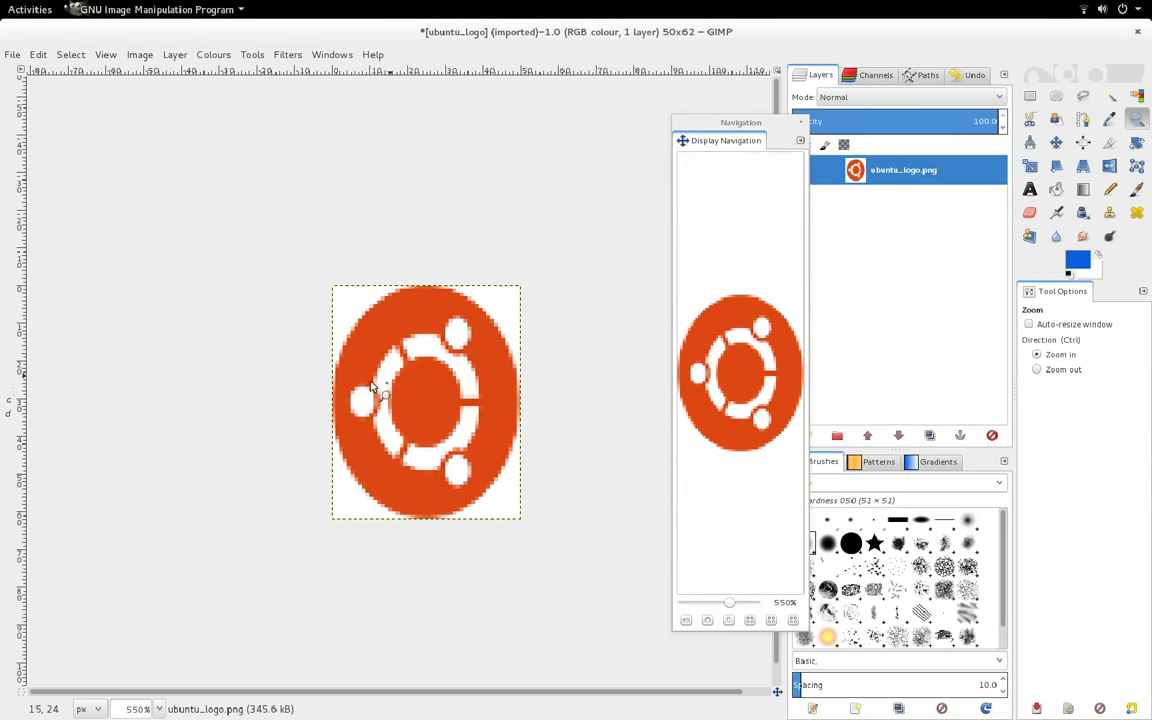
pyautogui.click(213, 54)
pyautogui.click(224, 205)
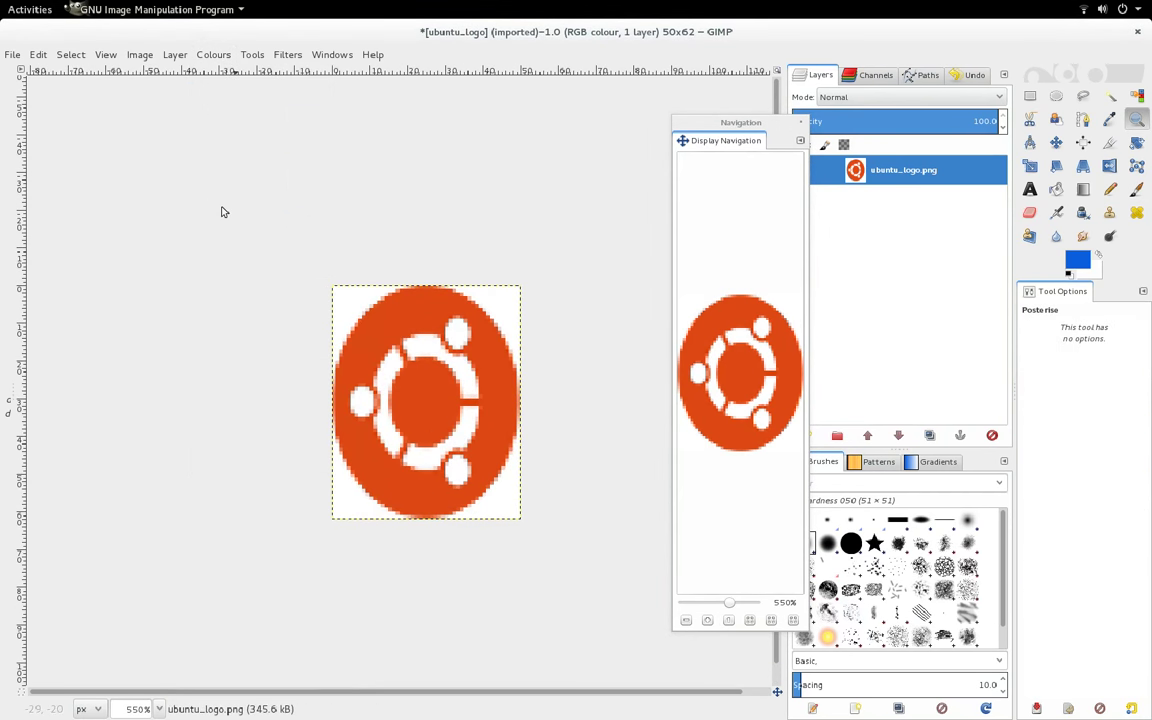
pyautogui.moveTo(392, 97); pyautogui.dragTo(382, 100)
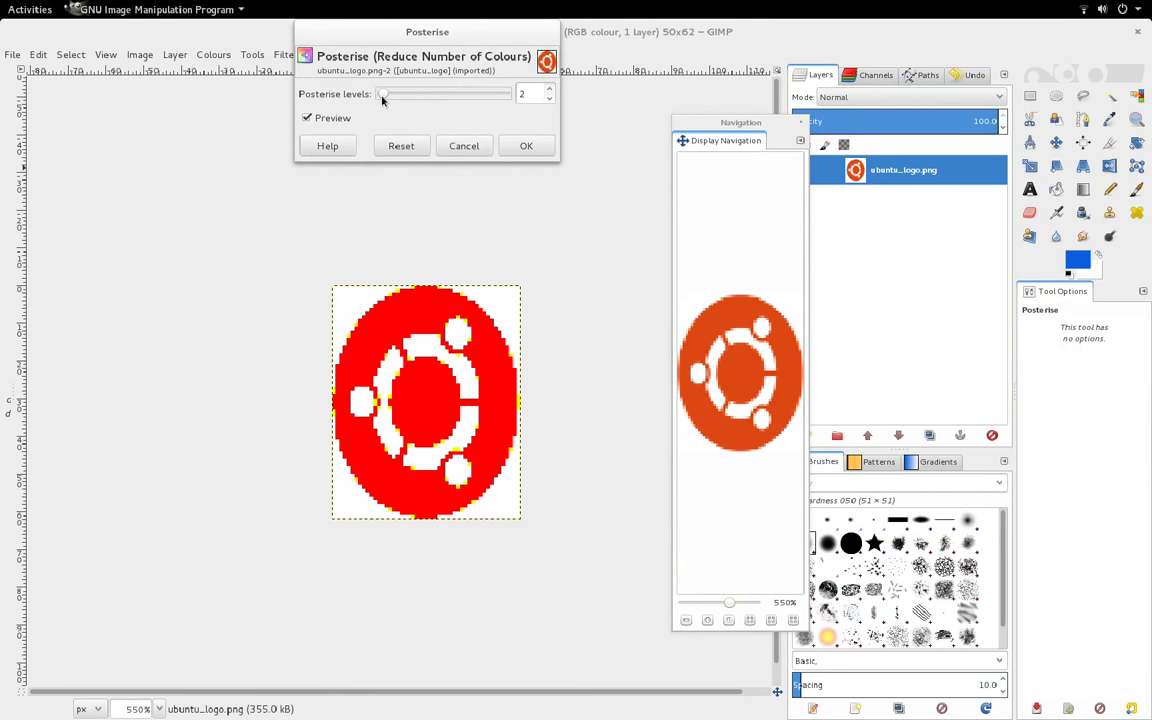
pyautogui.click(512, 148)
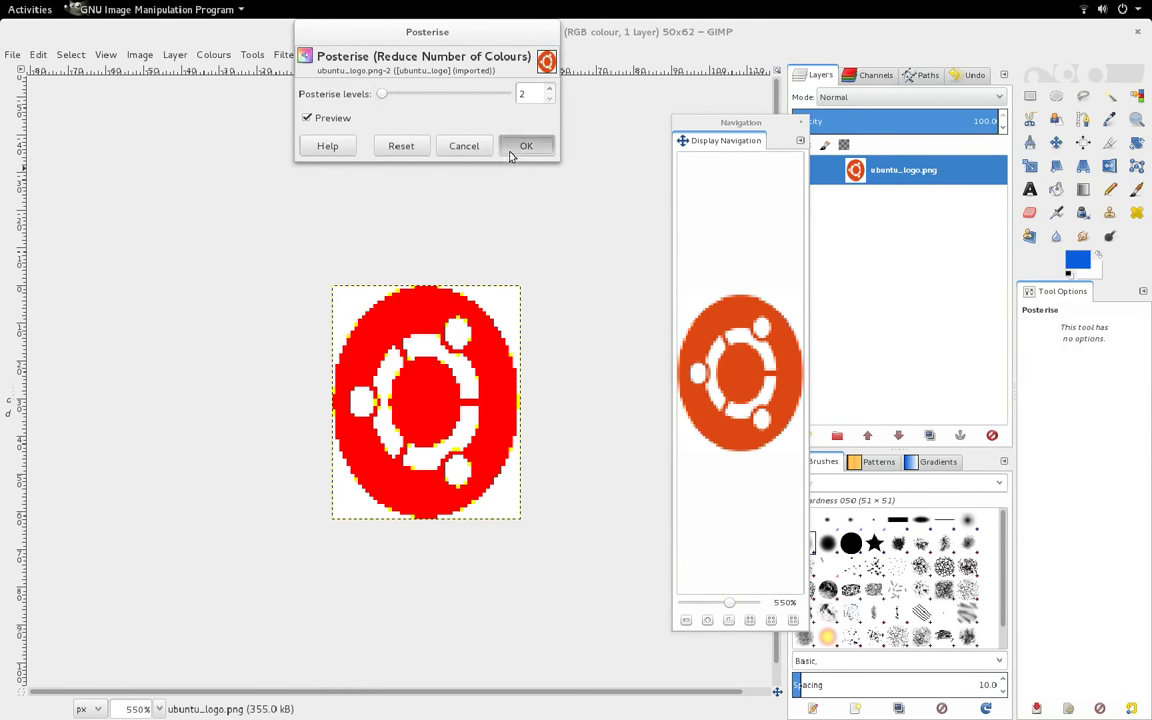
# Select the red areas by colour and fill them with black foreground colour.
pyautogui.click(74, 53)
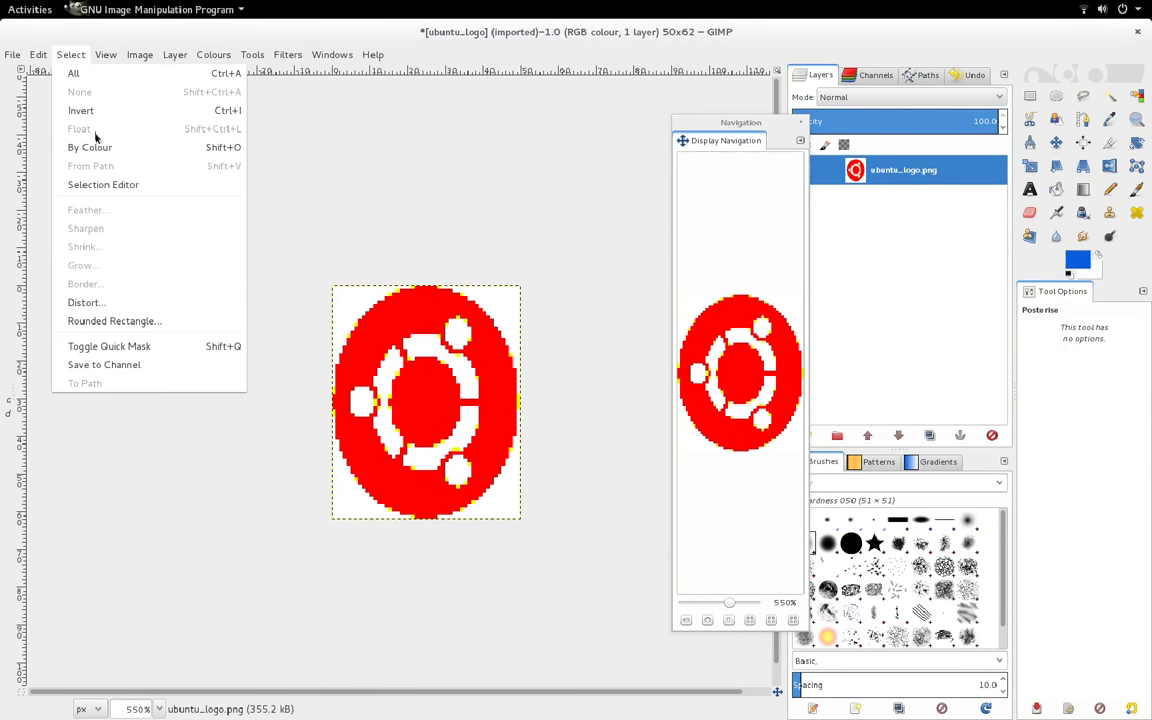
pyautogui.click(97, 146)
pyautogui.click(368, 311)
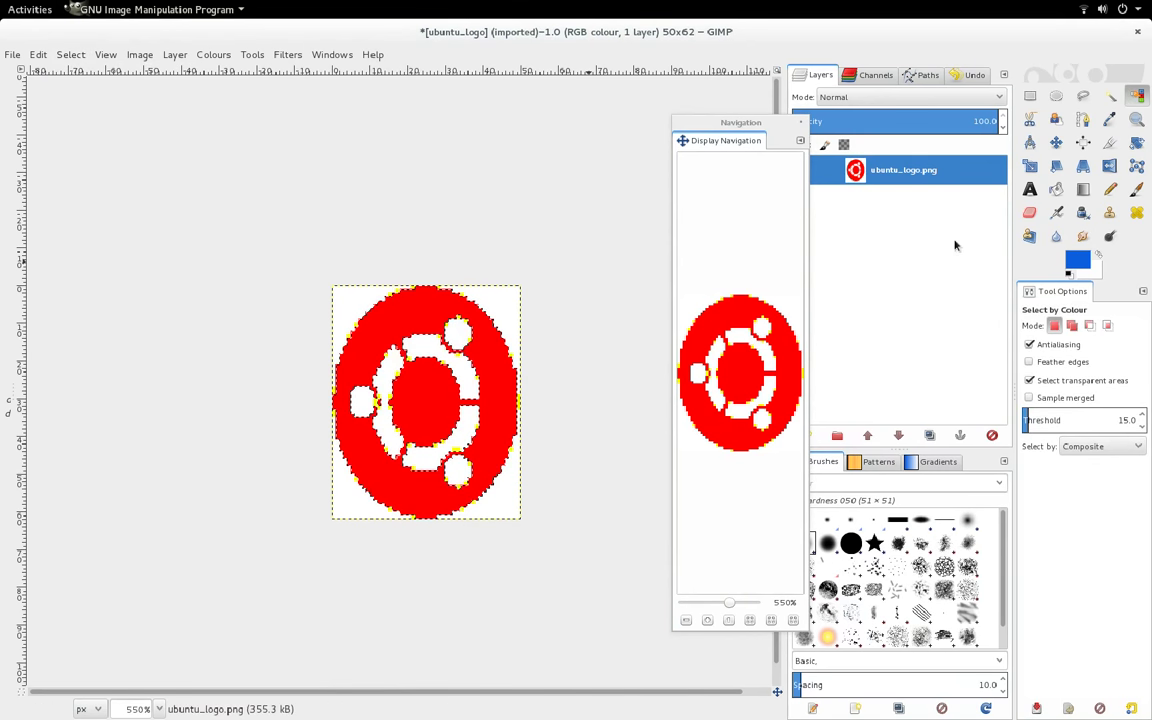
pyautogui.click(1067, 273)
pyautogui.click(38, 54)
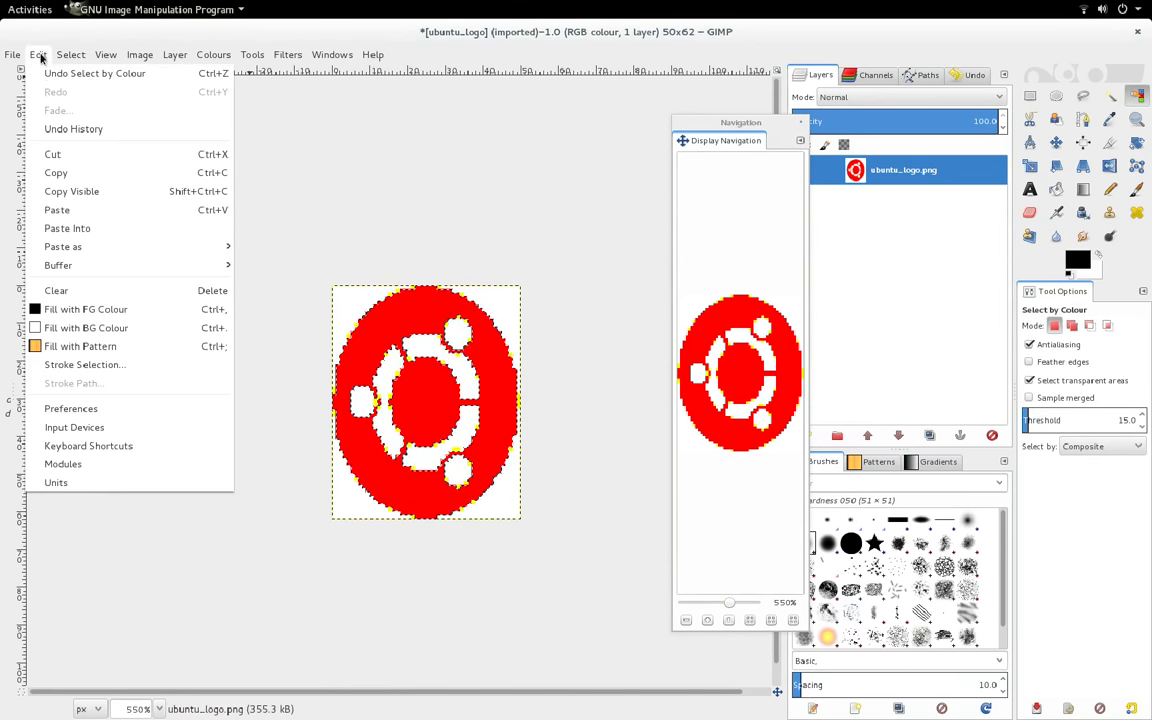
pyautogui.click(84, 308)
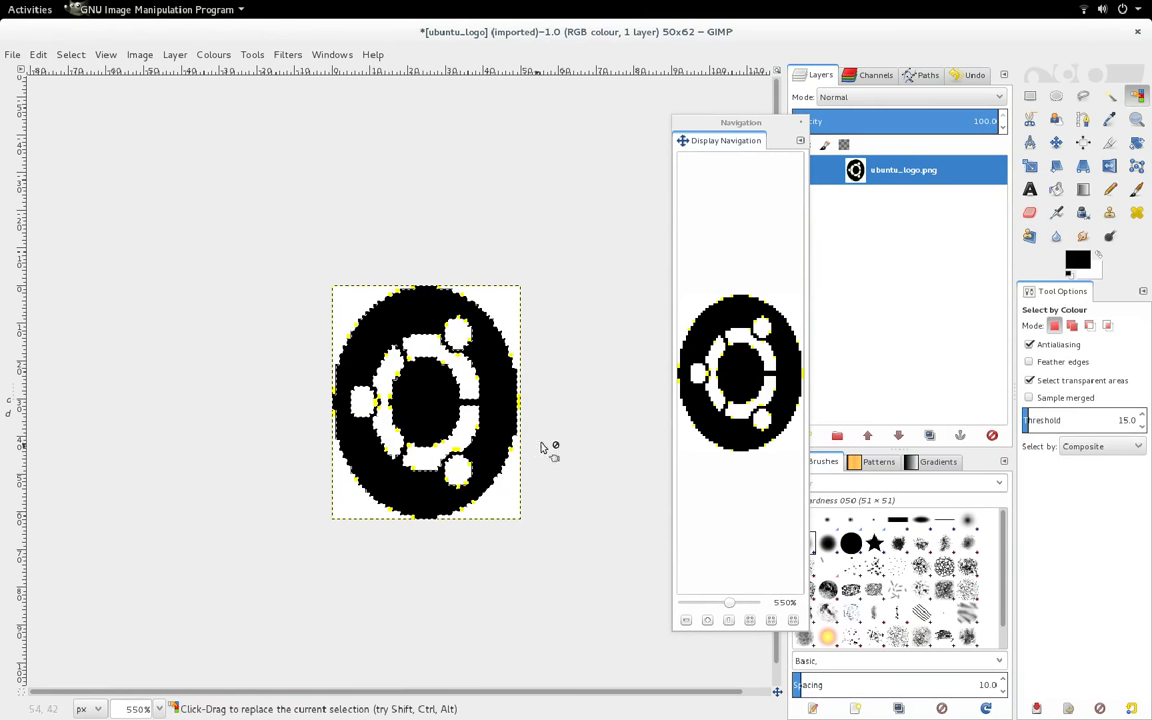
pyautogui.click(70, 54)
pyautogui.click(75, 89)
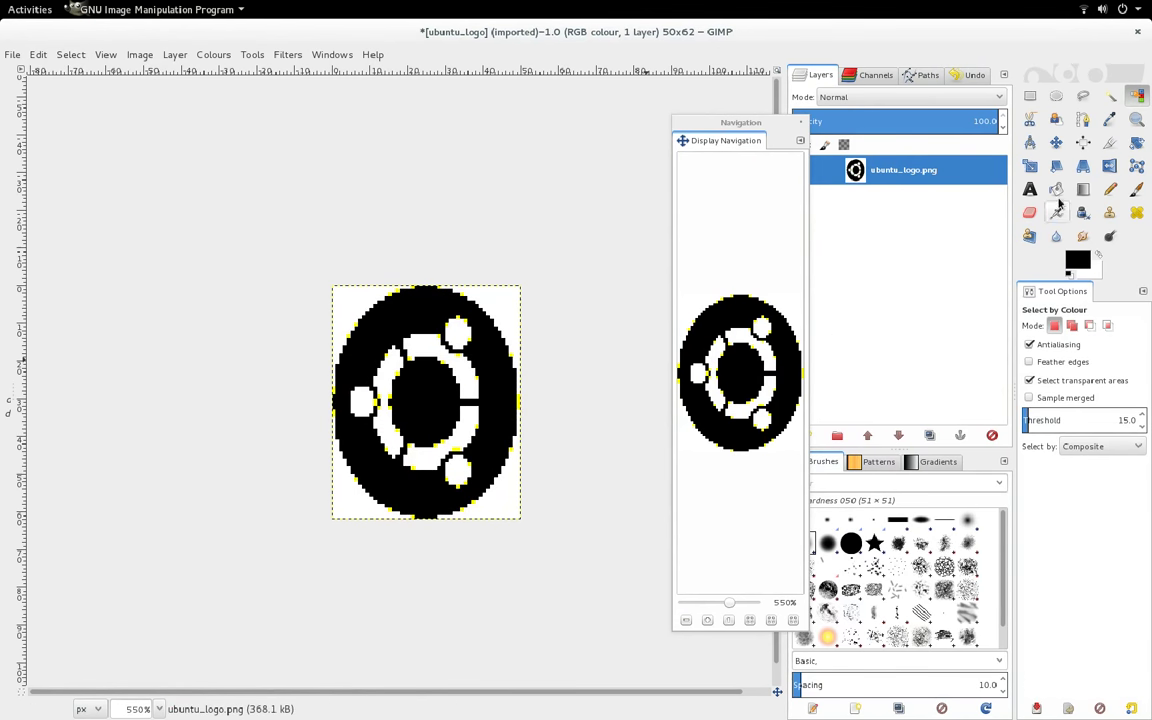
pyautogui.hotkey('shift', 'b')
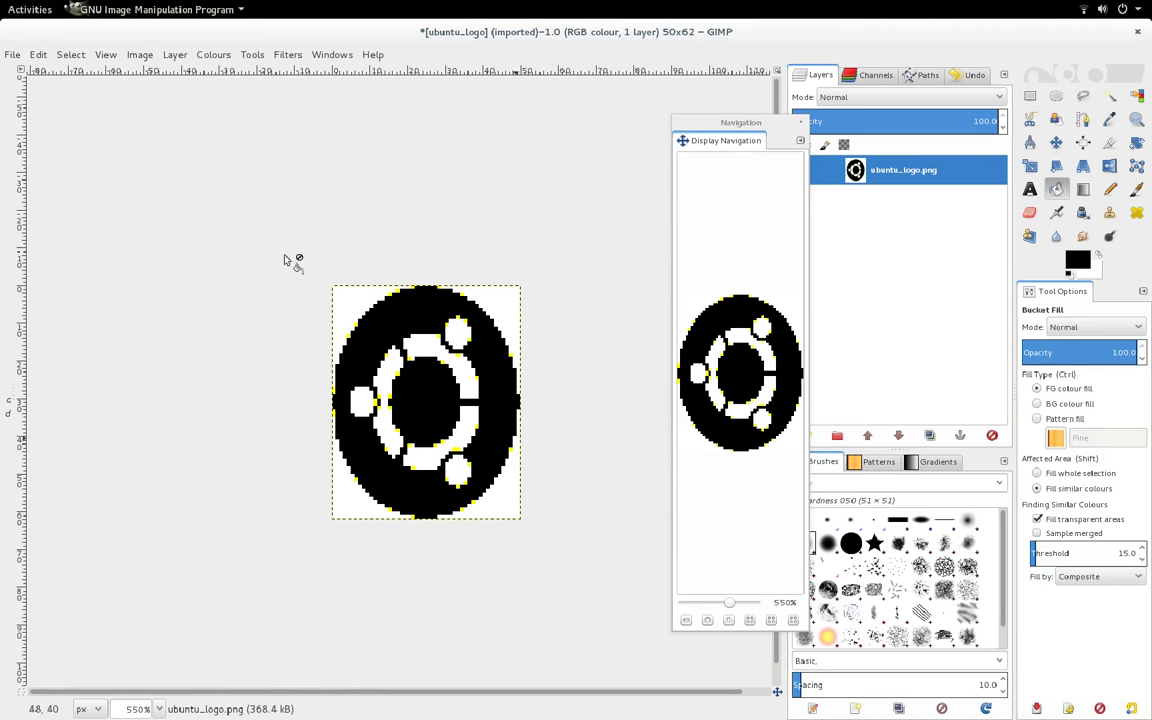
# Convert the image to indexed mode with the black-and-white 1-bit palette.
pyautogui.click(135, 55)
pyautogui.moveTo(175, 93)
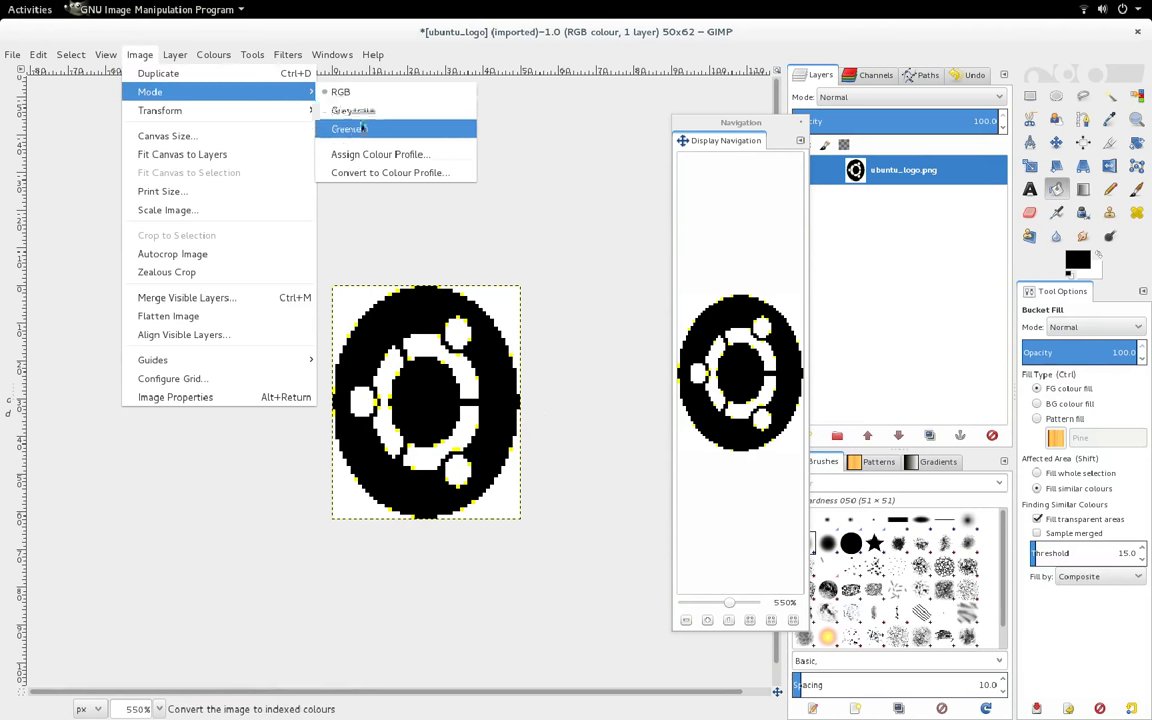
pyautogui.click(355, 129)
pyautogui.click(466, 380)
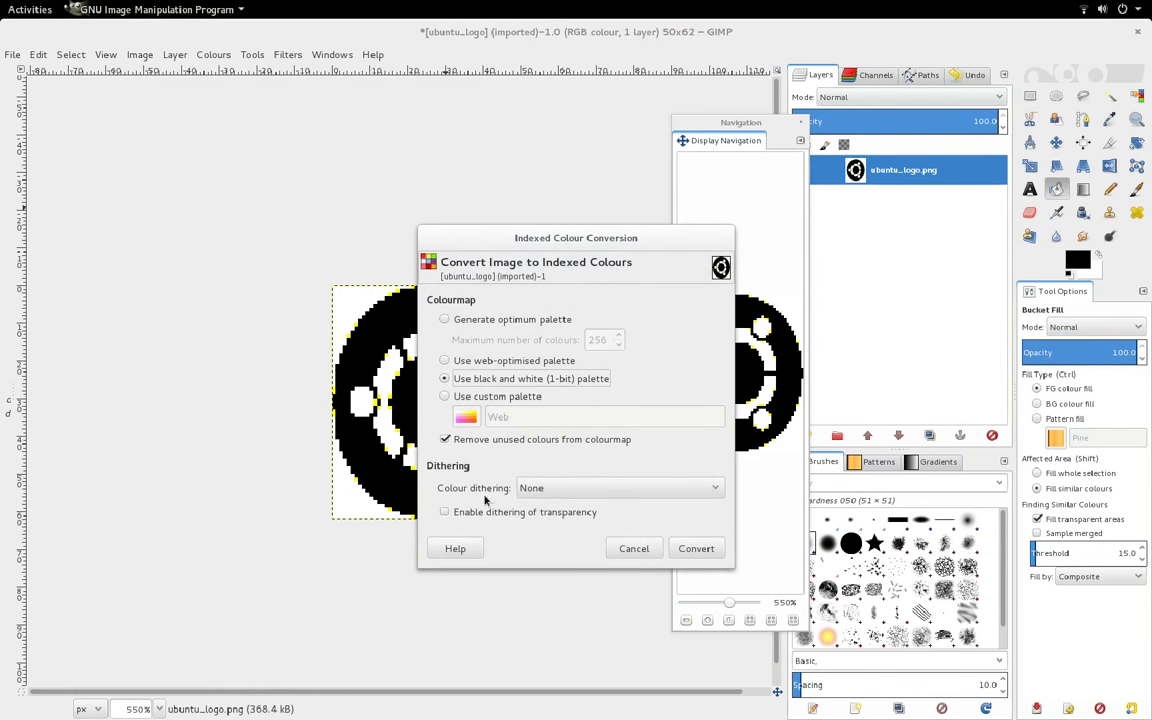
pyautogui.click(693, 548)
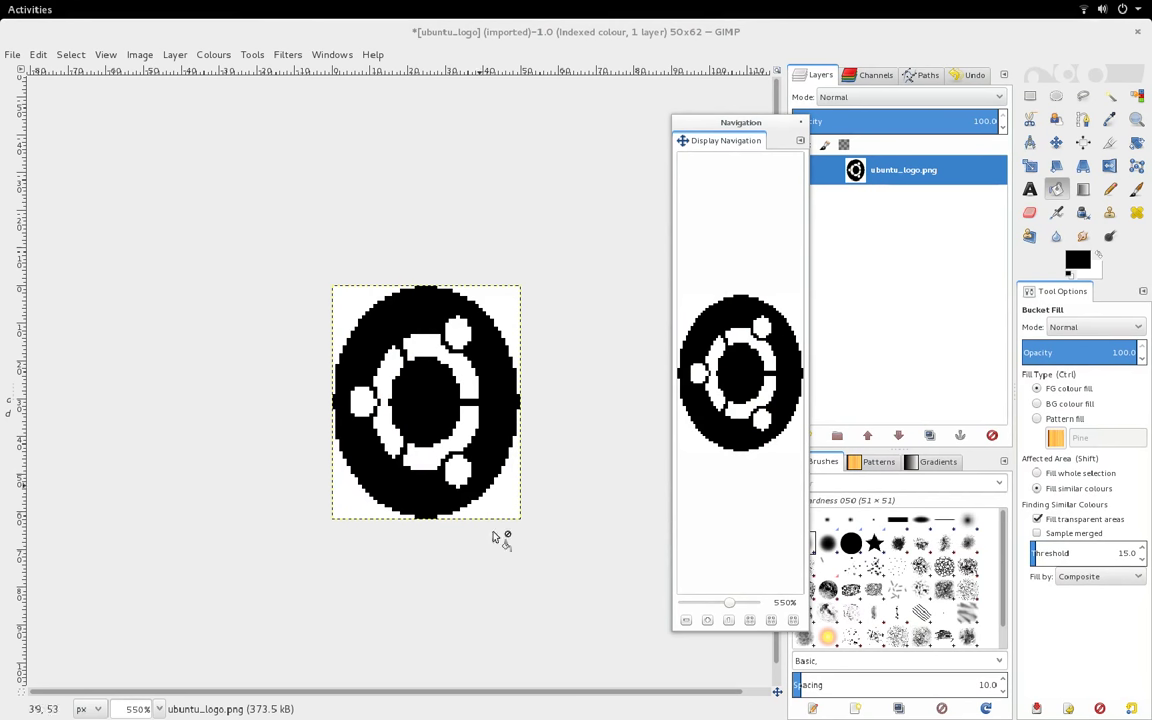
# Overwrite ubuntu_logo.png, then quit GIMP discarding unsaved changes.
pyautogui.click(13, 55)
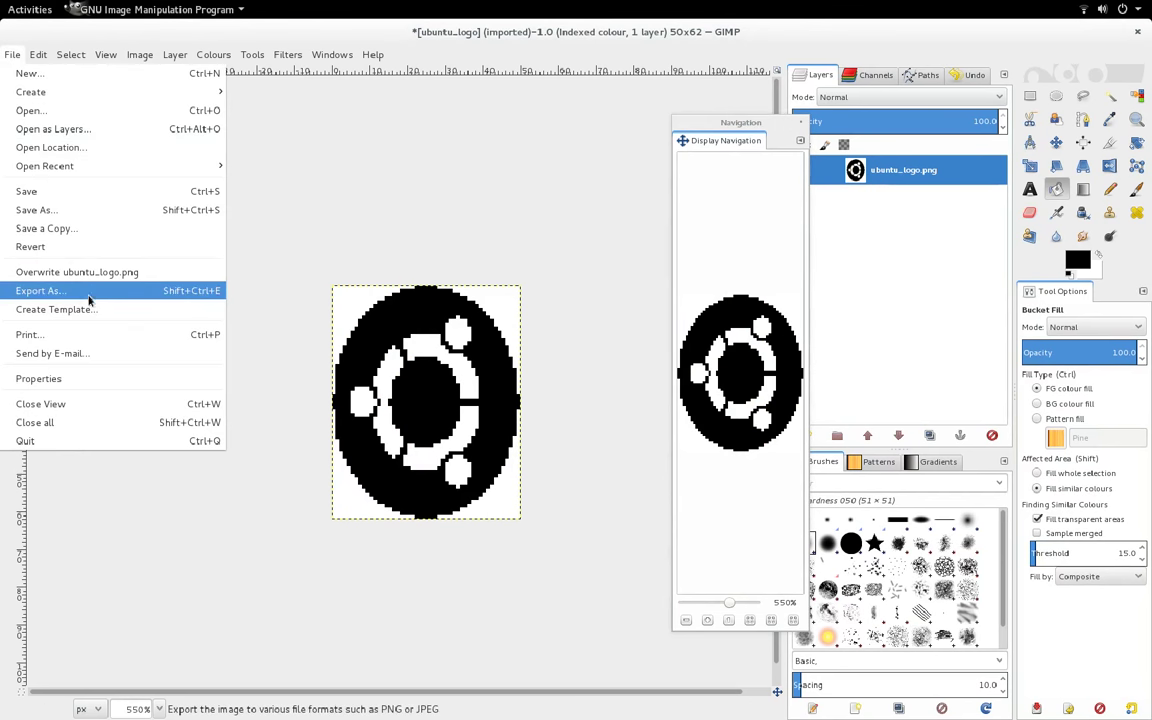
pyautogui.click(85, 272)
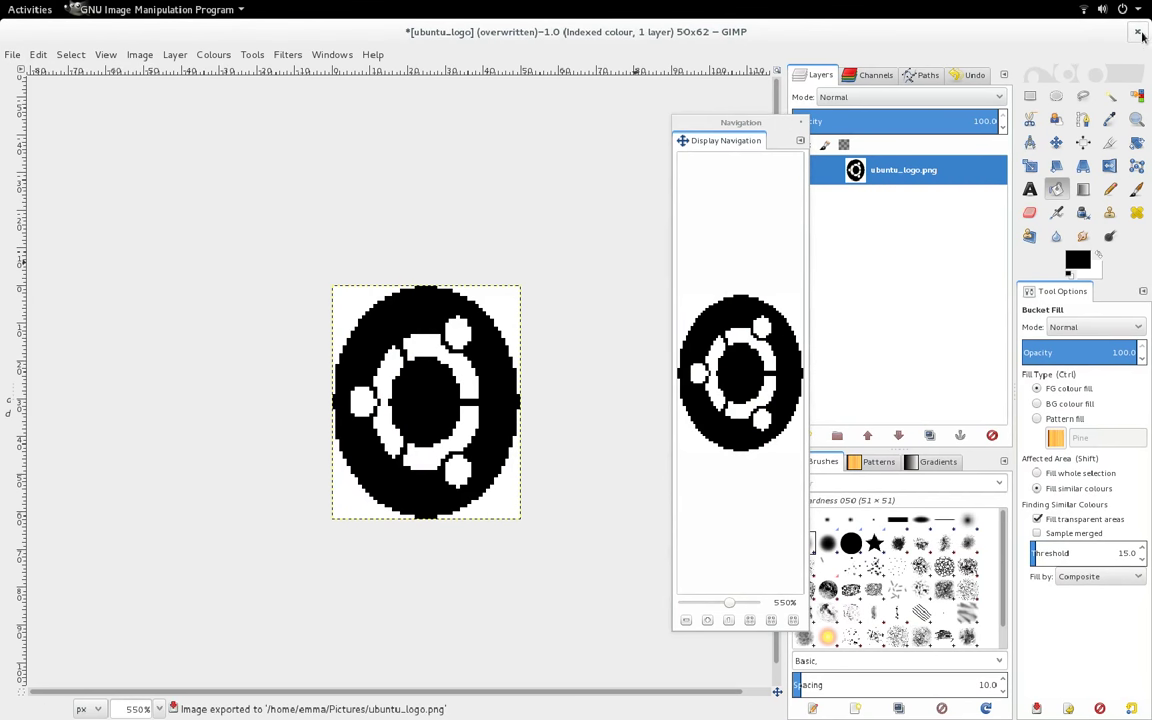
pyautogui.hotkey('ctrl', 'q')
pyautogui.click(677, 452)
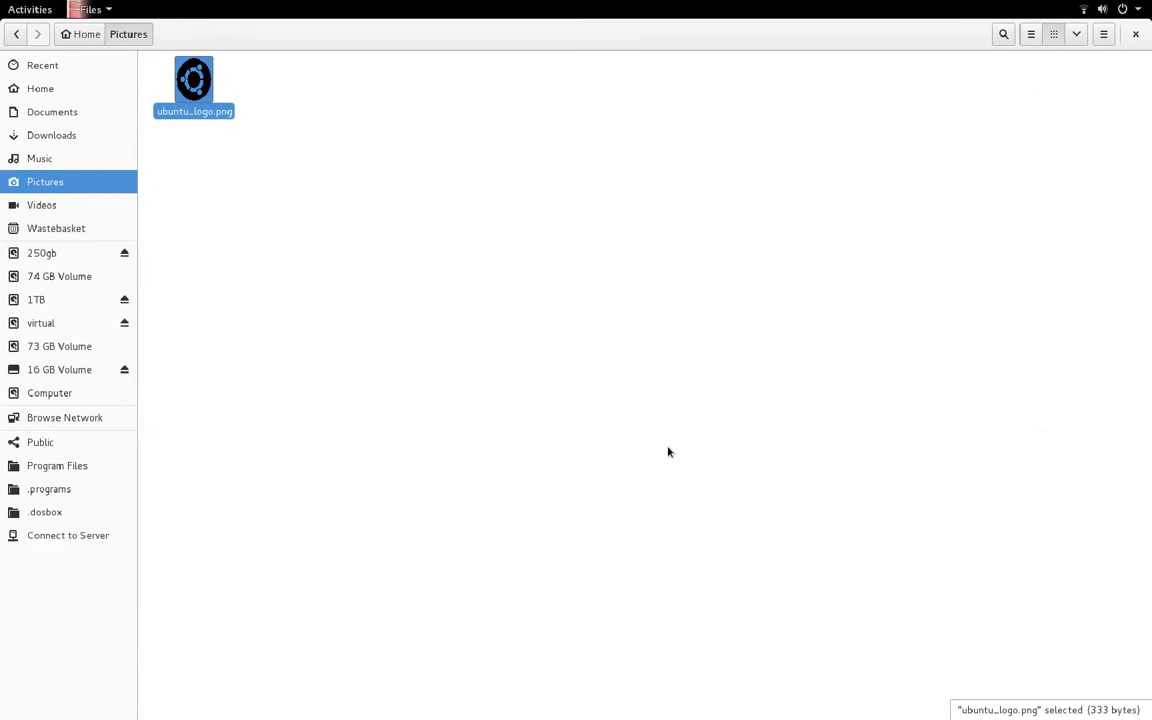
pyautogui.click(237, 244)
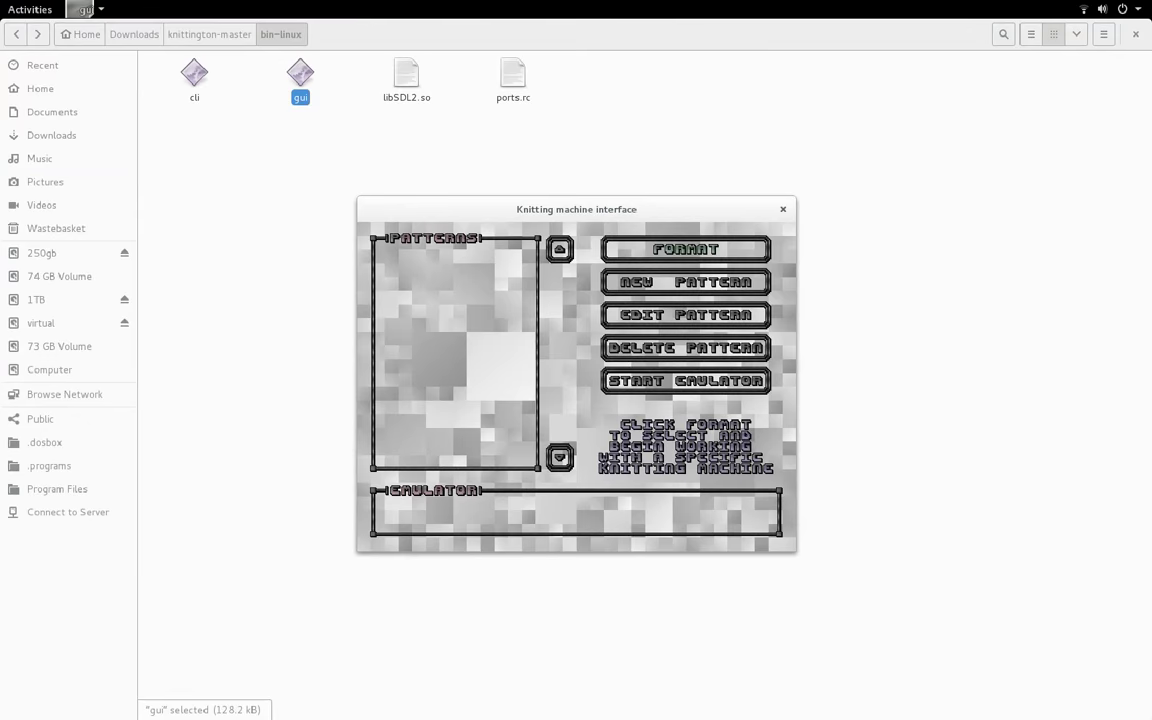
# Format for a Brother knitting machine and keep Knittington's window always on top.
pyautogui.click(738, 249)
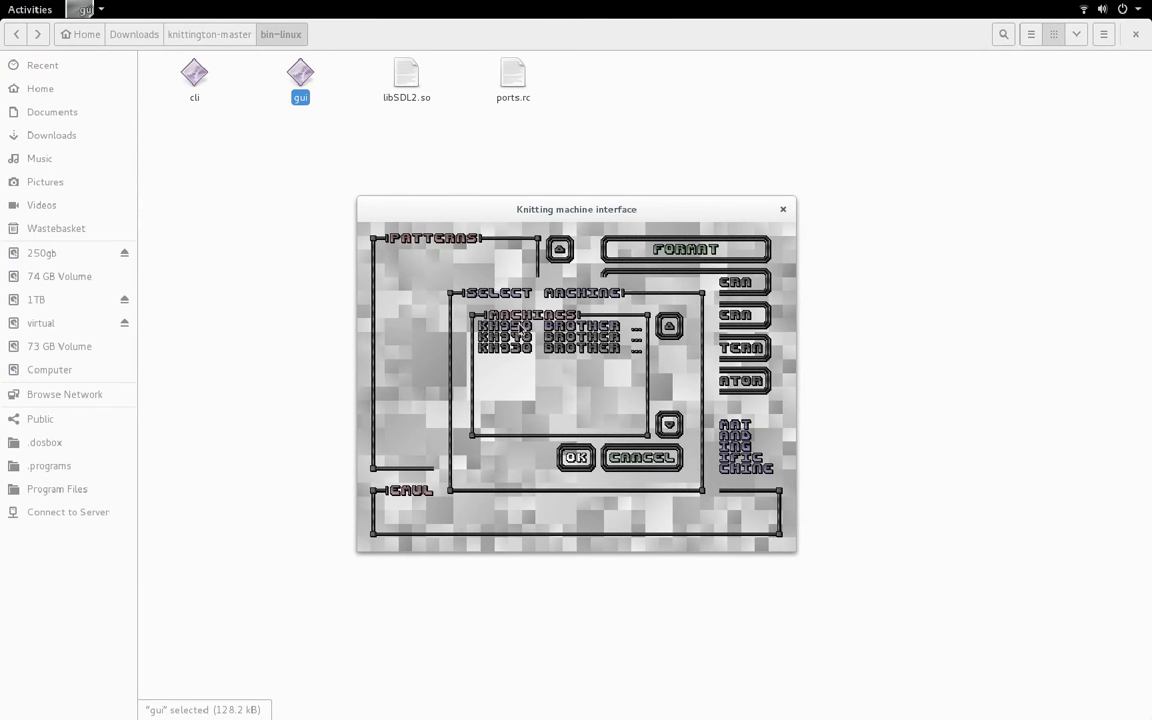
pyautogui.click(574, 458)
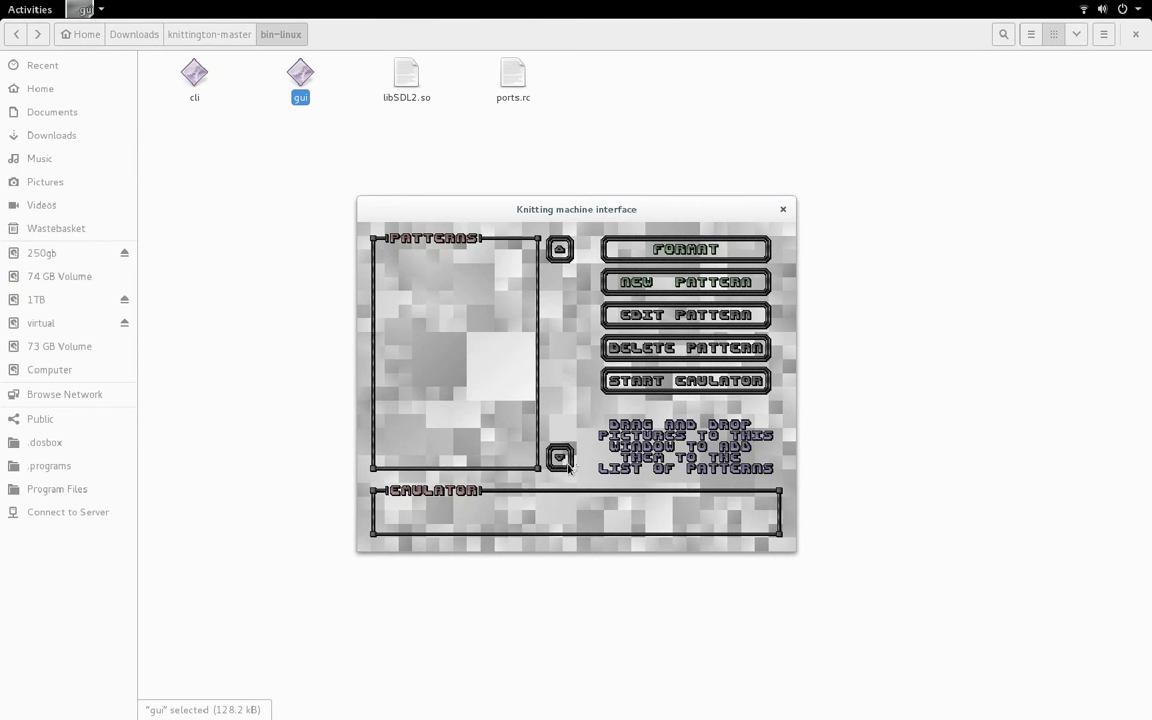
pyautogui.rightClick(544, 199)
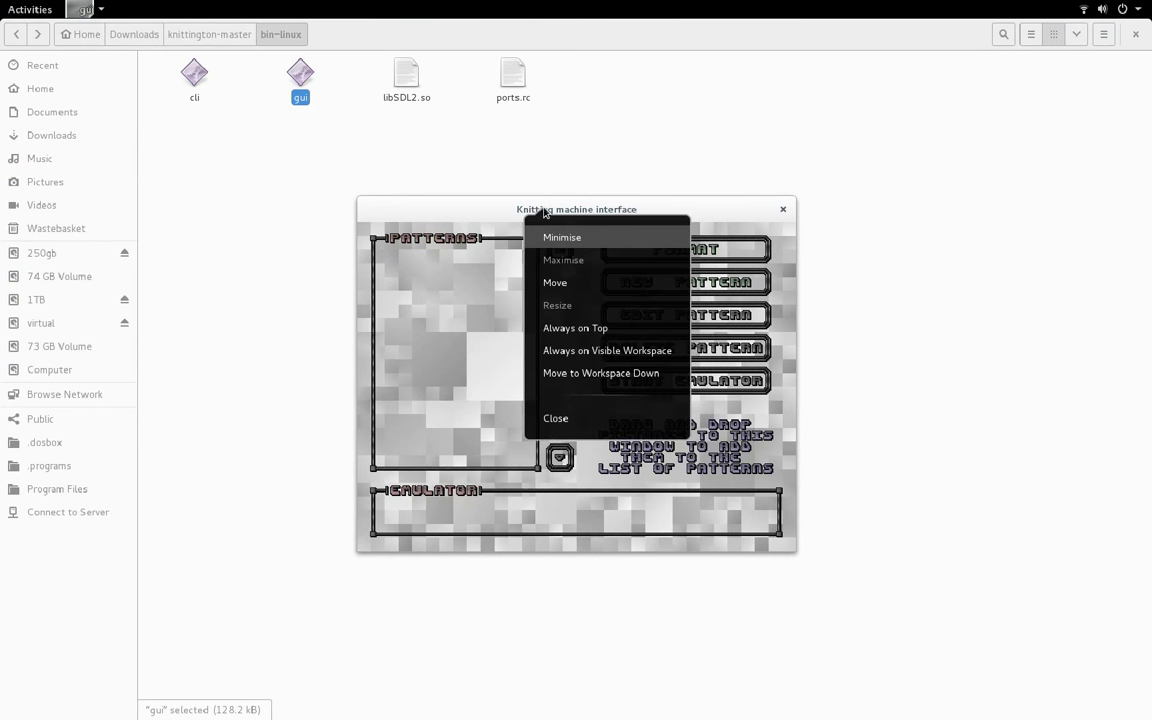
pyautogui.click(501, 302)
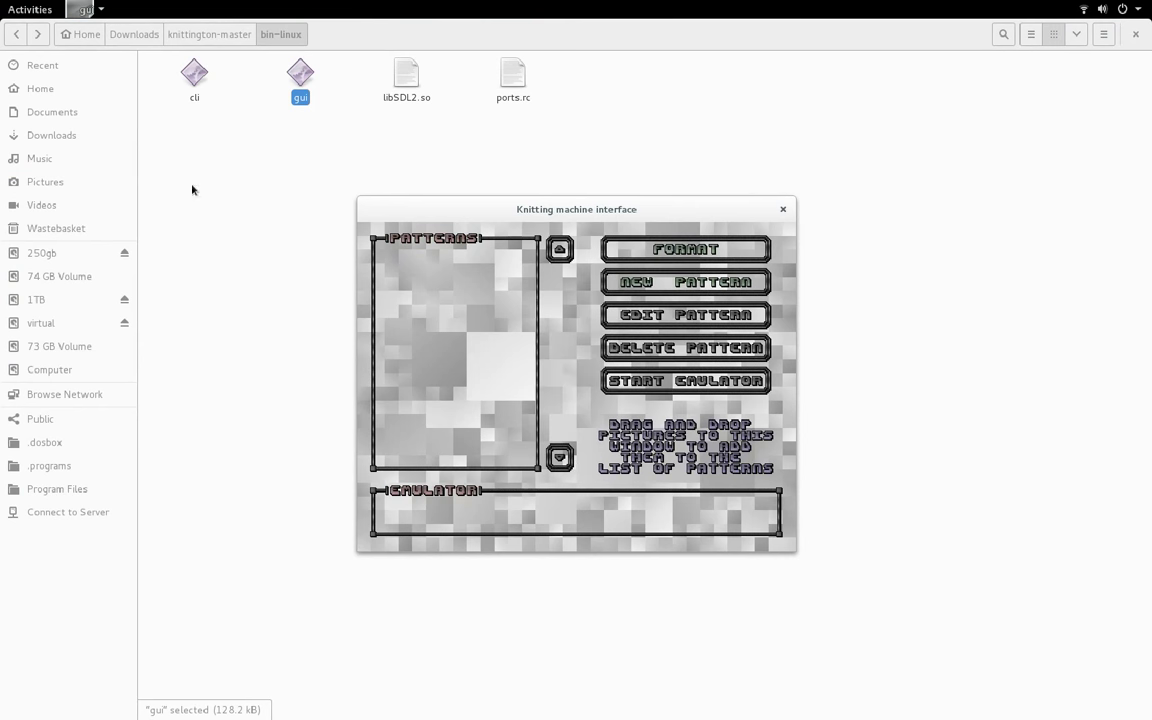
# Import ubuntu_logo.png from Pictures into the Patterns list.
pyautogui.click(46, 181)
pyautogui.moveTo(193, 80); pyautogui.dragTo(463, 335)
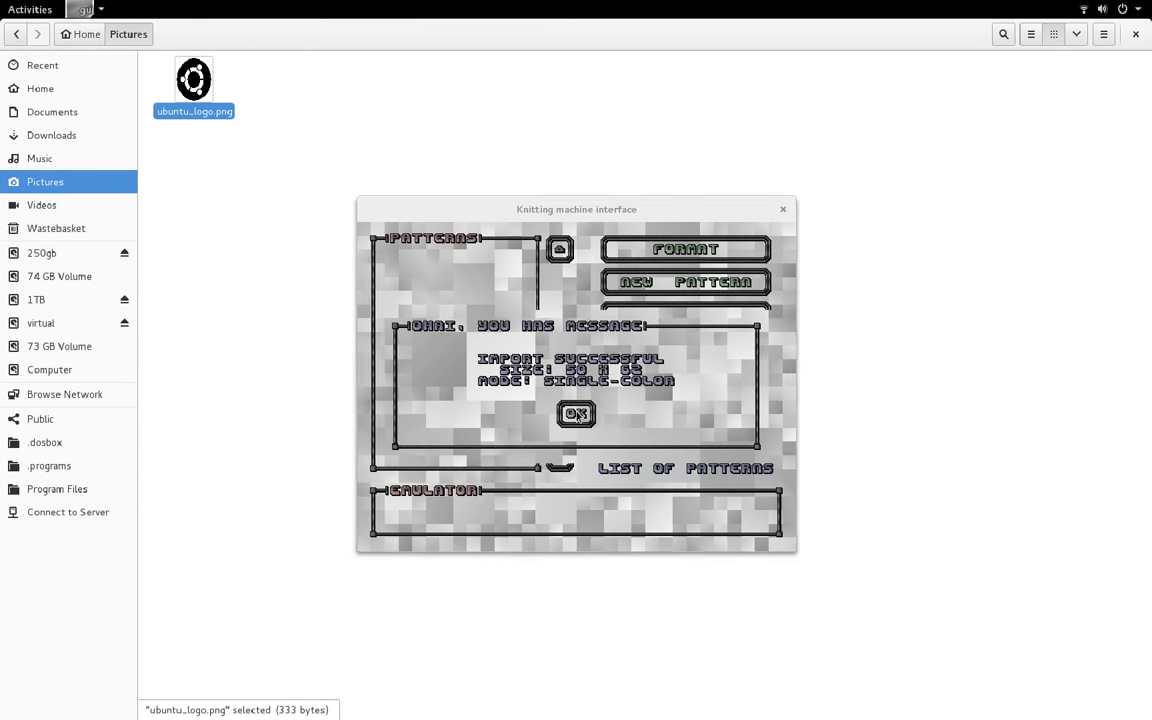
pyautogui.click(577, 414)
# Run the emulator while the machine loads pattern 001 (50x62), then stop it.
pyautogui.click(610, 383)
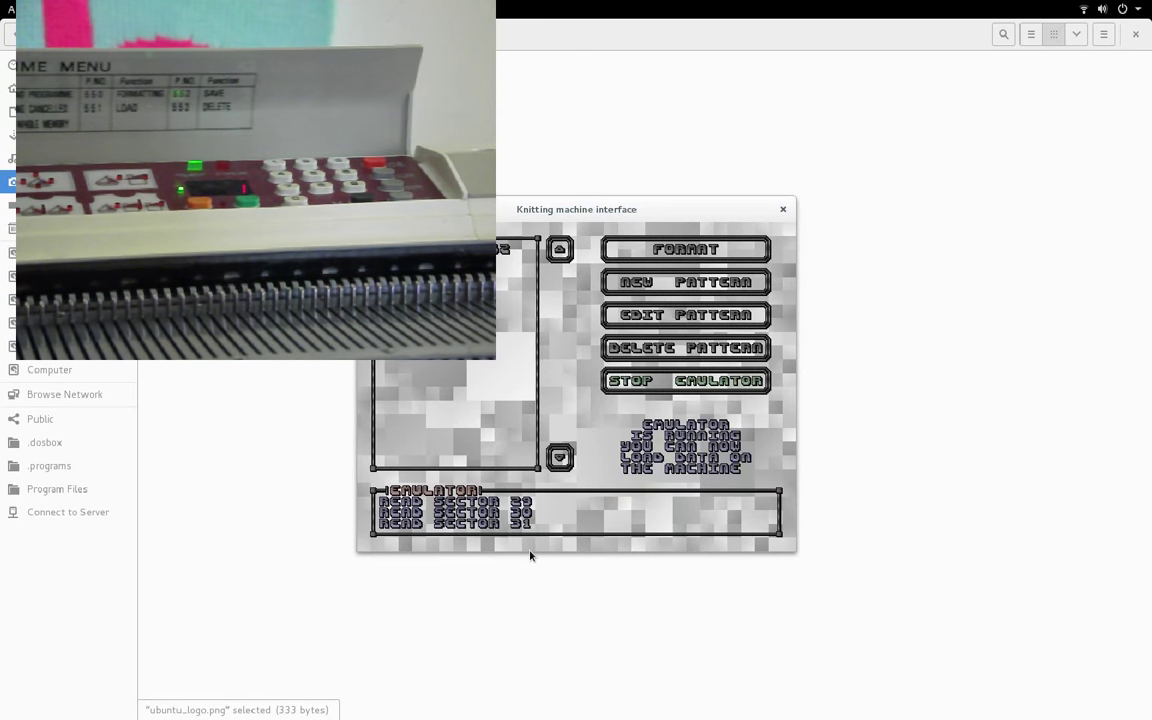
pyautogui.click(680, 381)
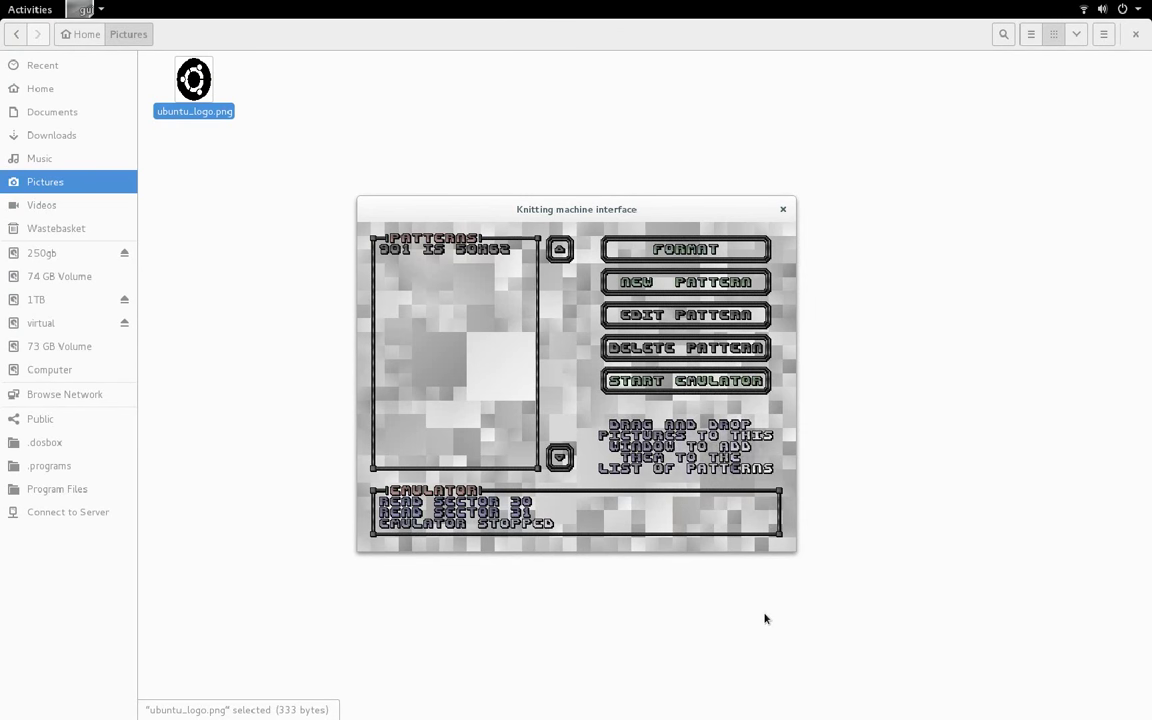
# Close the knitting machine interface and the Files window.
pyautogui.click(783, 209)
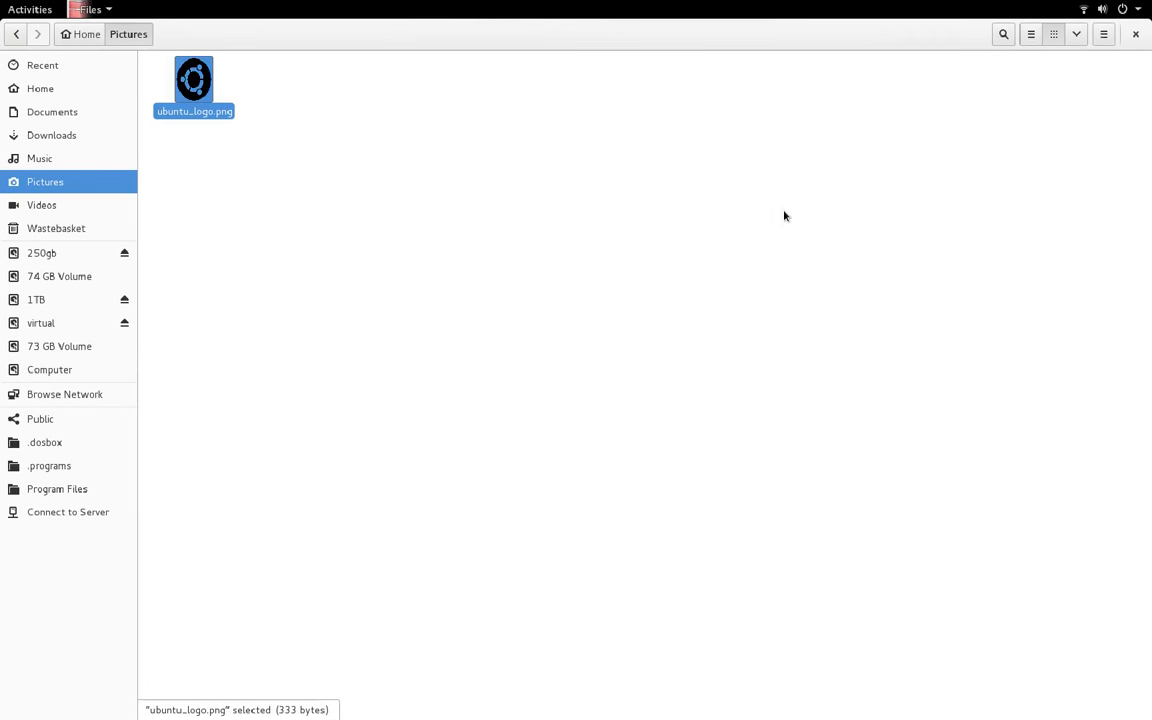
pyautogui.click(1136, 36)
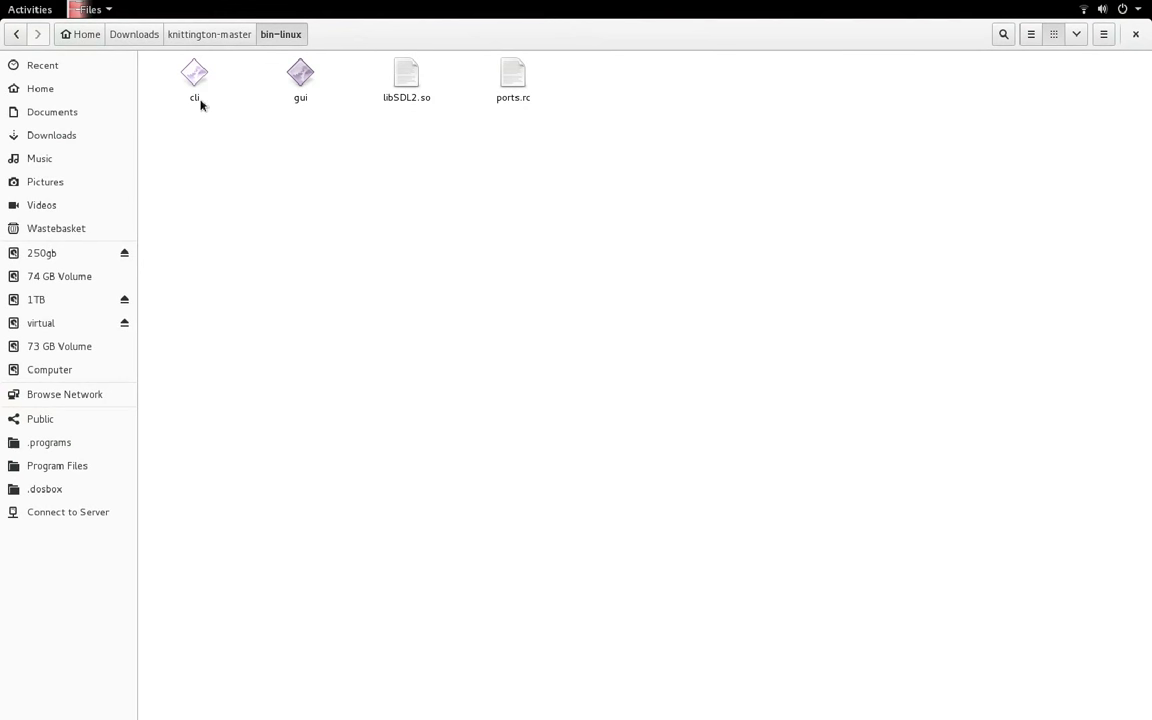
# Open rawimage_format.txt from the knittington-master doc folder in gedit.
pyautogui.click(210, 34)
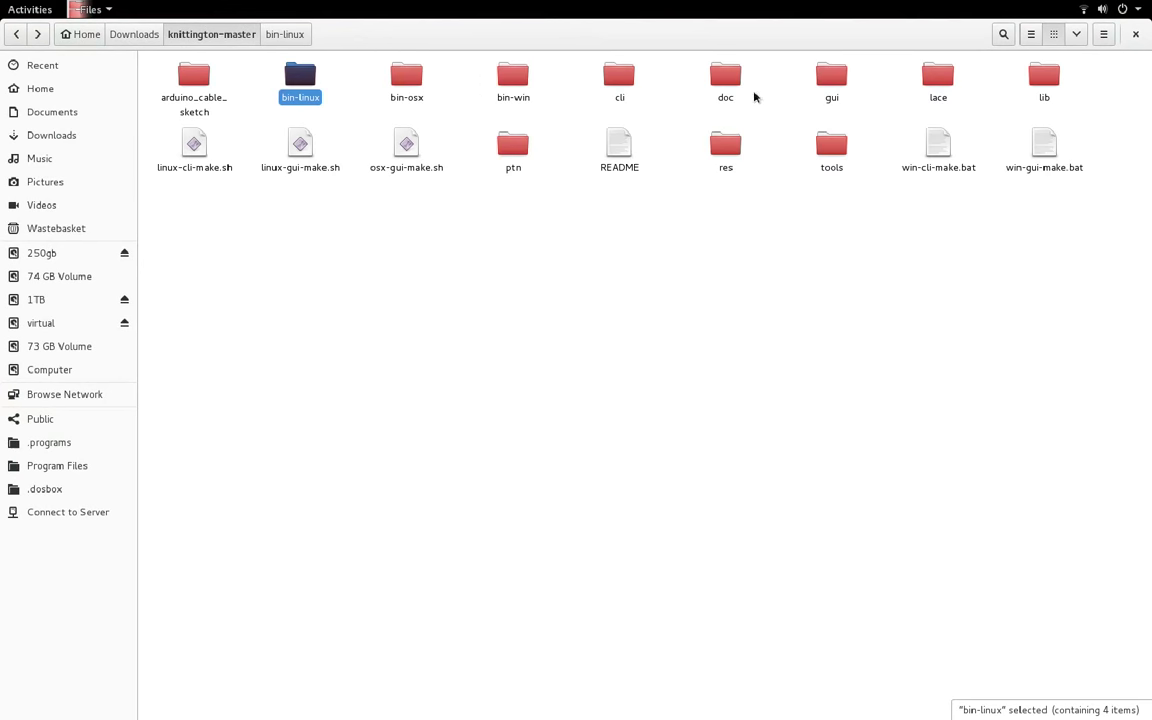
pyautogui.doubleClick(725, 78)
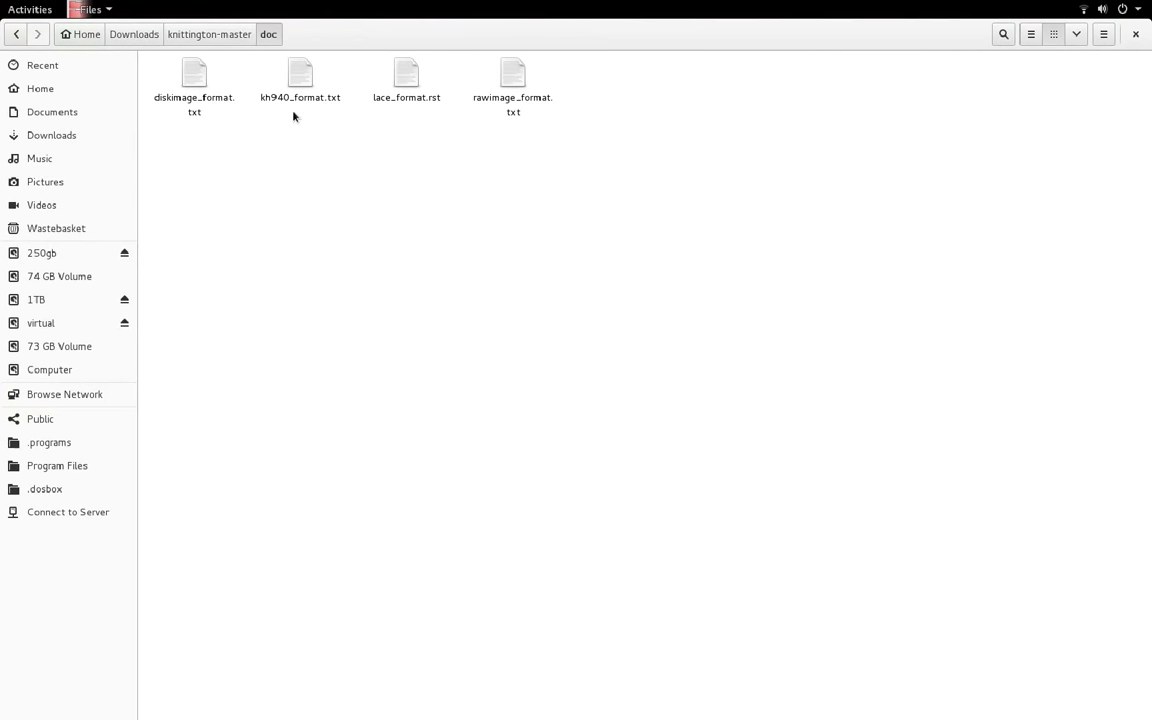
pyautogui.doubleClick(510, 80)
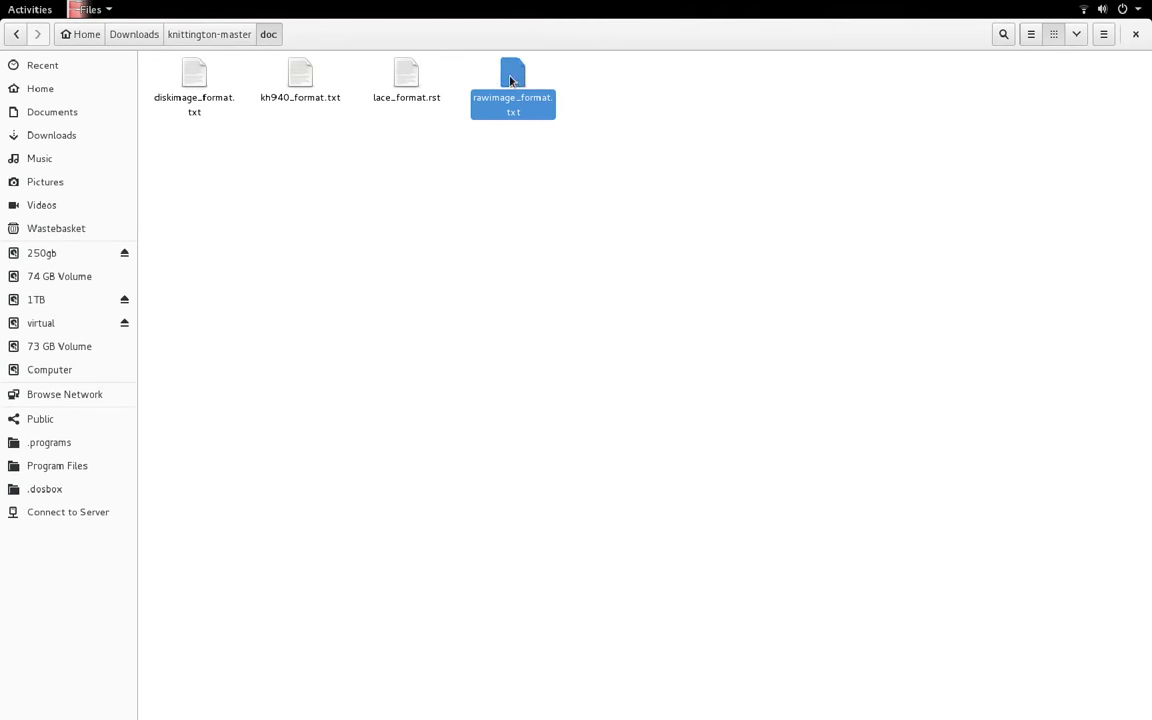
# Move gedit to the right, keep it always on top, and scroll to the pixel value lists.
pyautogui.moveTo(195, 63); pyautogui.dragTo(842, 66)
pyautogui.rightClick(745, 62)
pyautogui.click(770, 178)
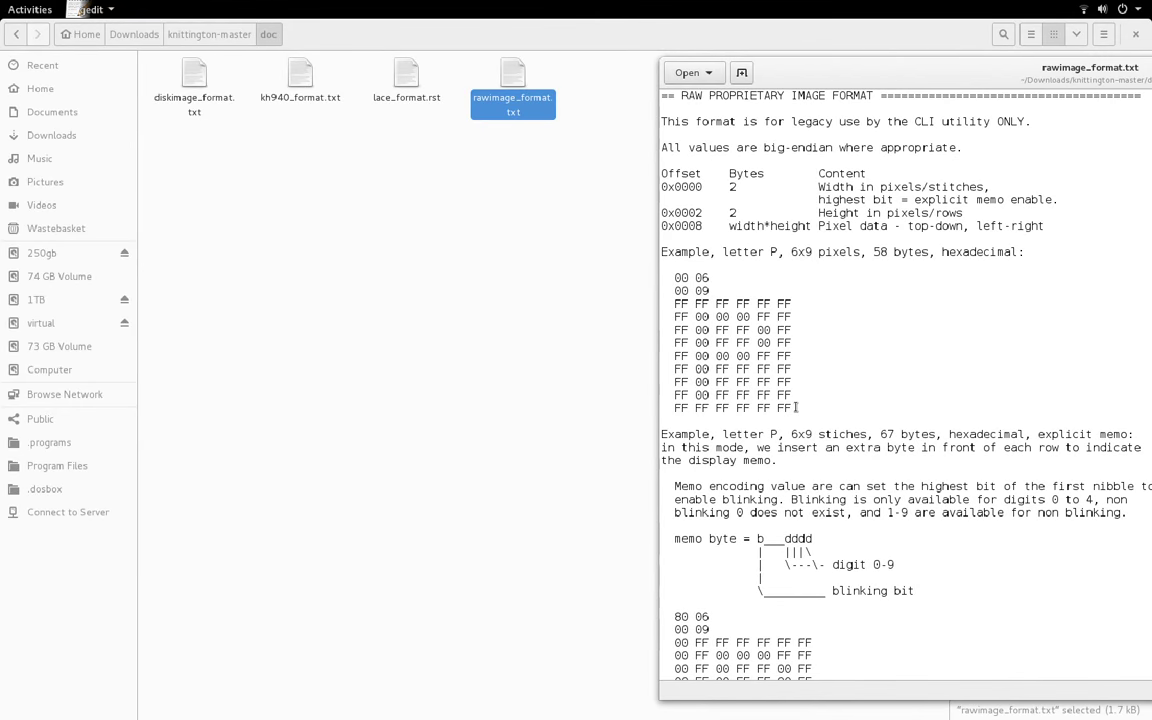
pyautogui.scroll(-5, 795, 600)
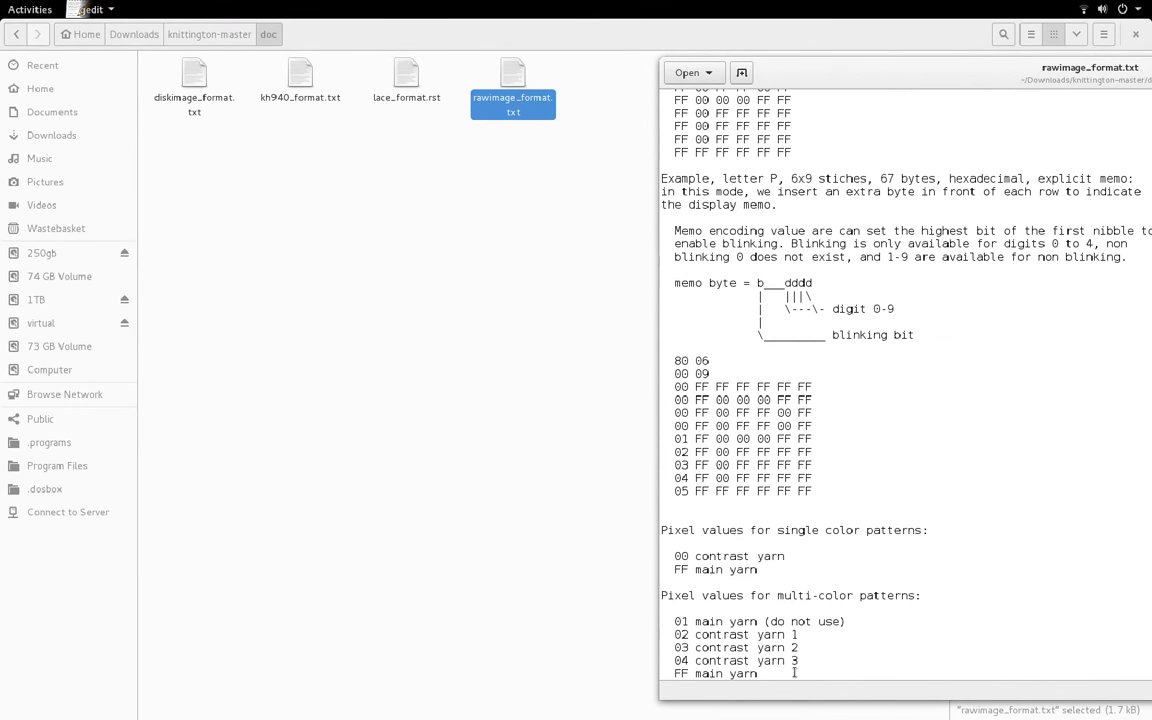
pyautogui.moveTo(2, 2)
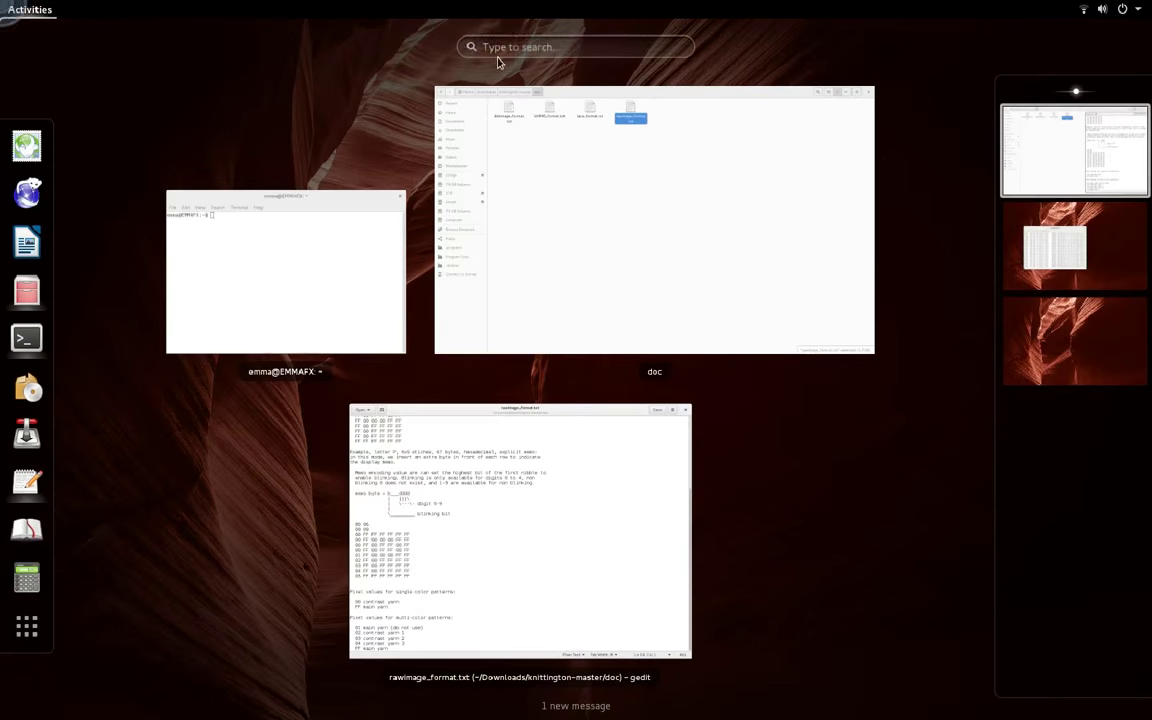
pyautogui.write('ble')
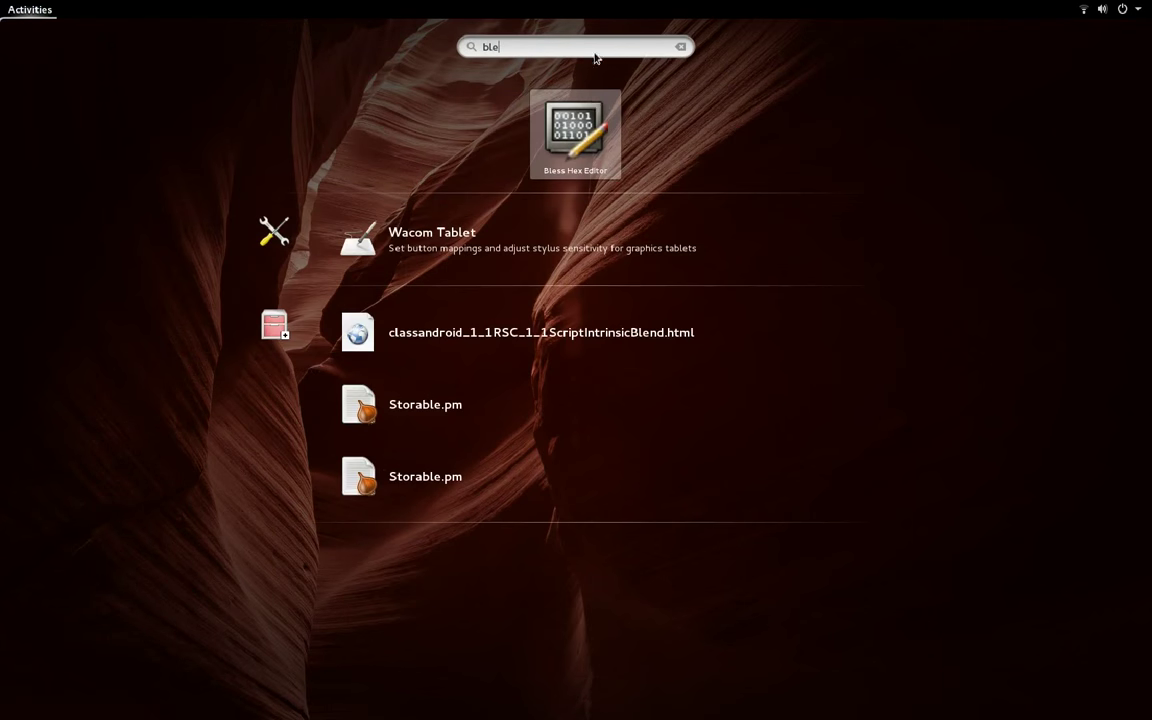
pyautogui.press('Return')
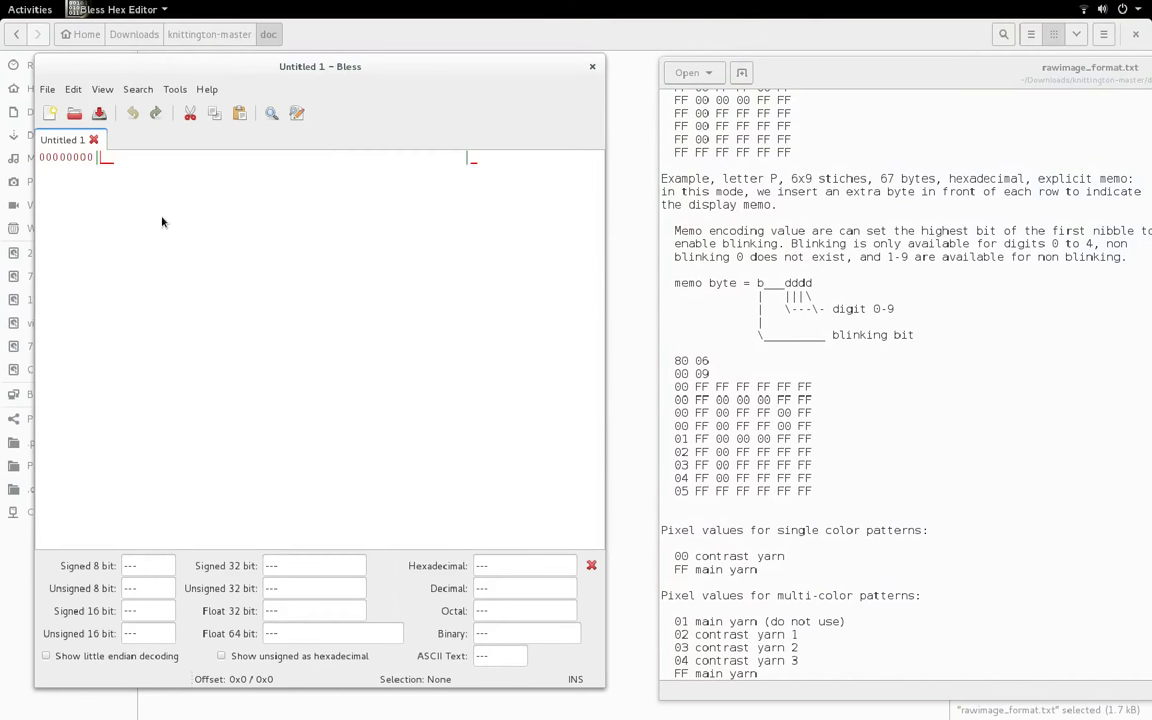
pyautogui.write('00 06 00 ')
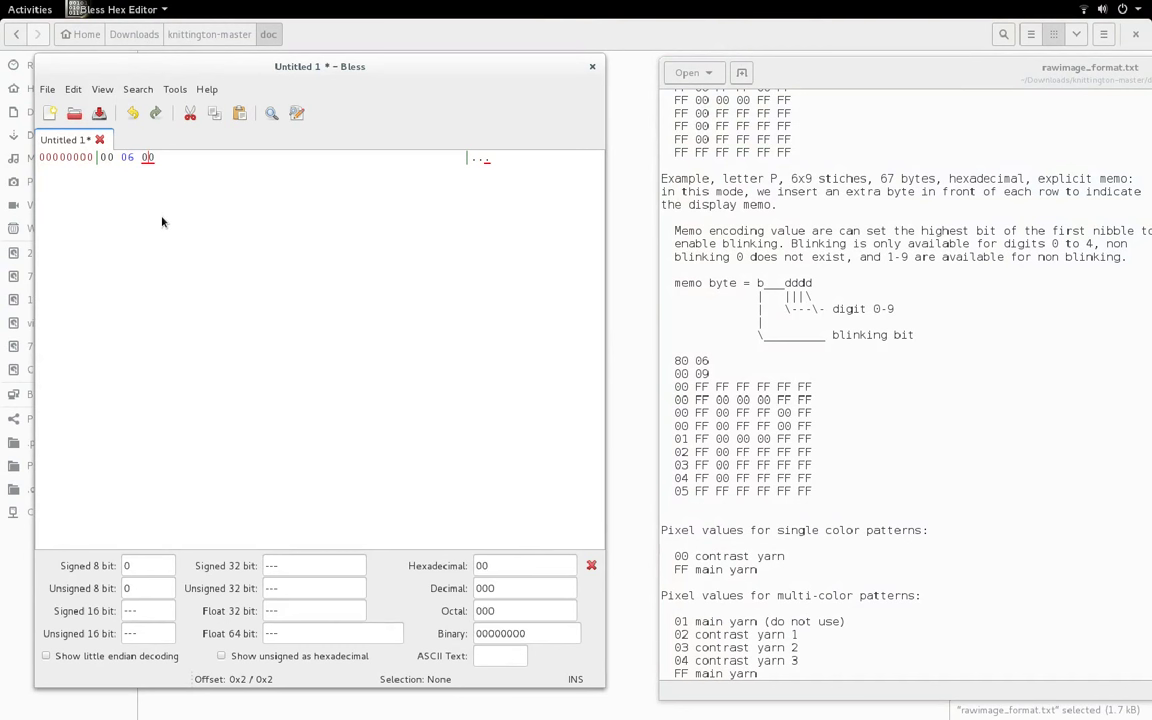
pyautogui.write('09 ')
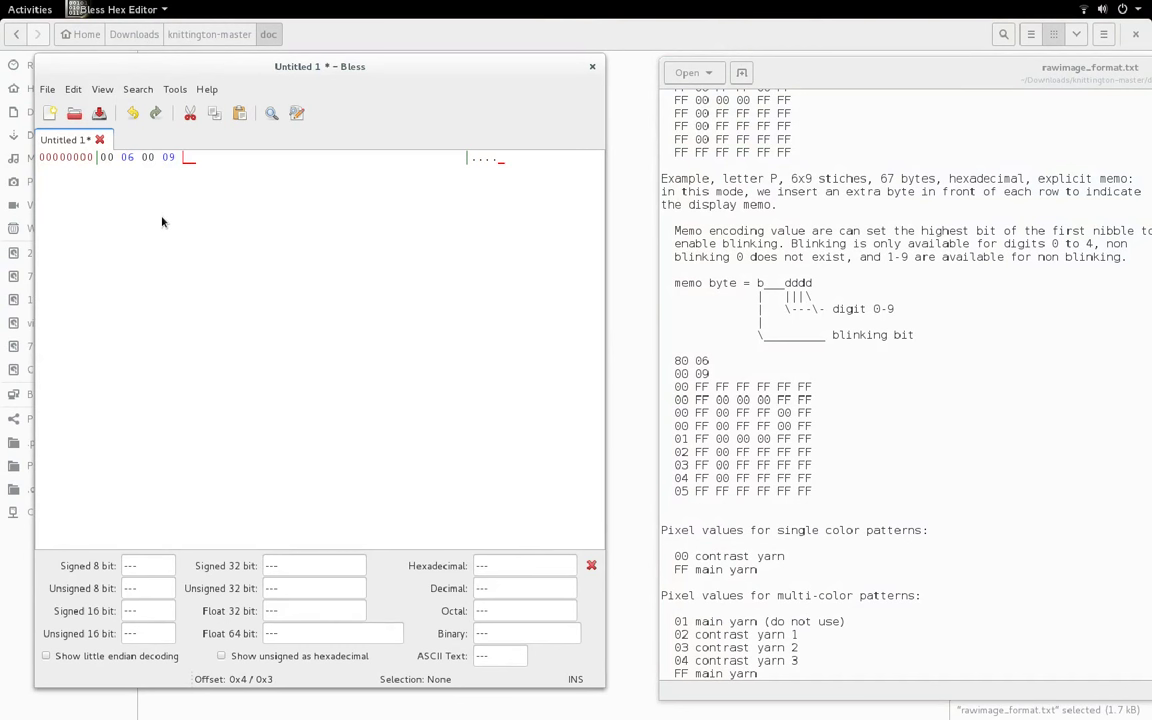
pyautogui.write('FF FF FF F0')
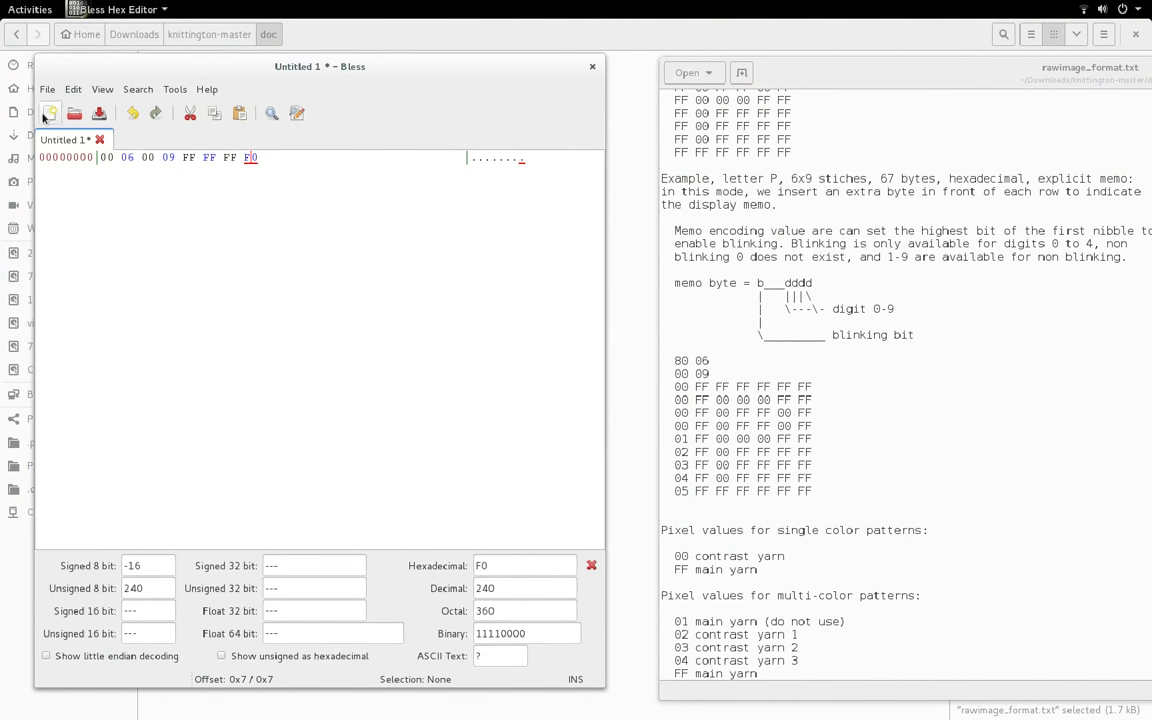
pyautogui.click(100, 140)
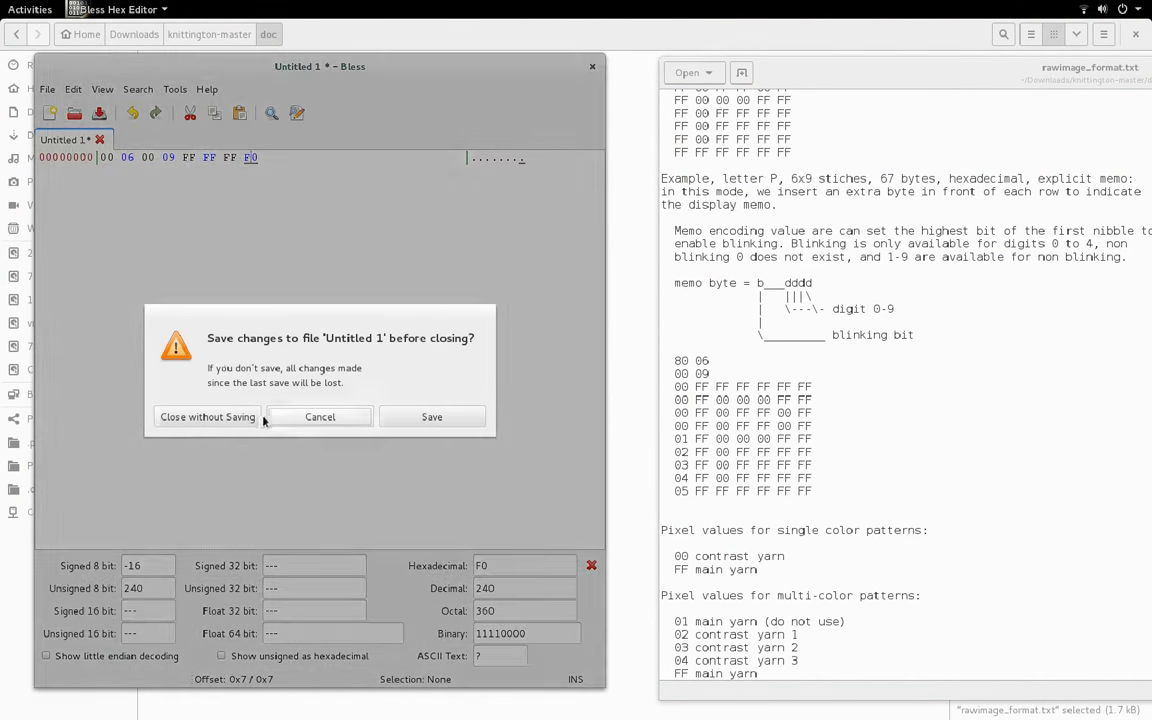
pyautogui.click(210, 414)
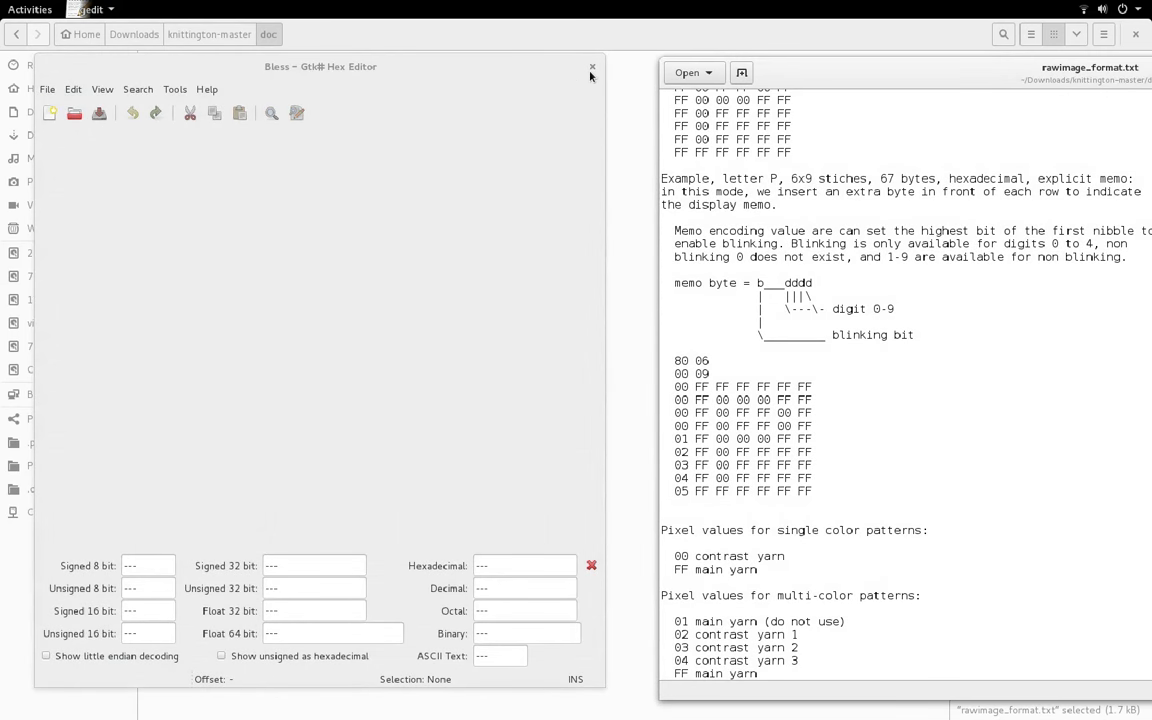
pyautogui.click(591, 70)
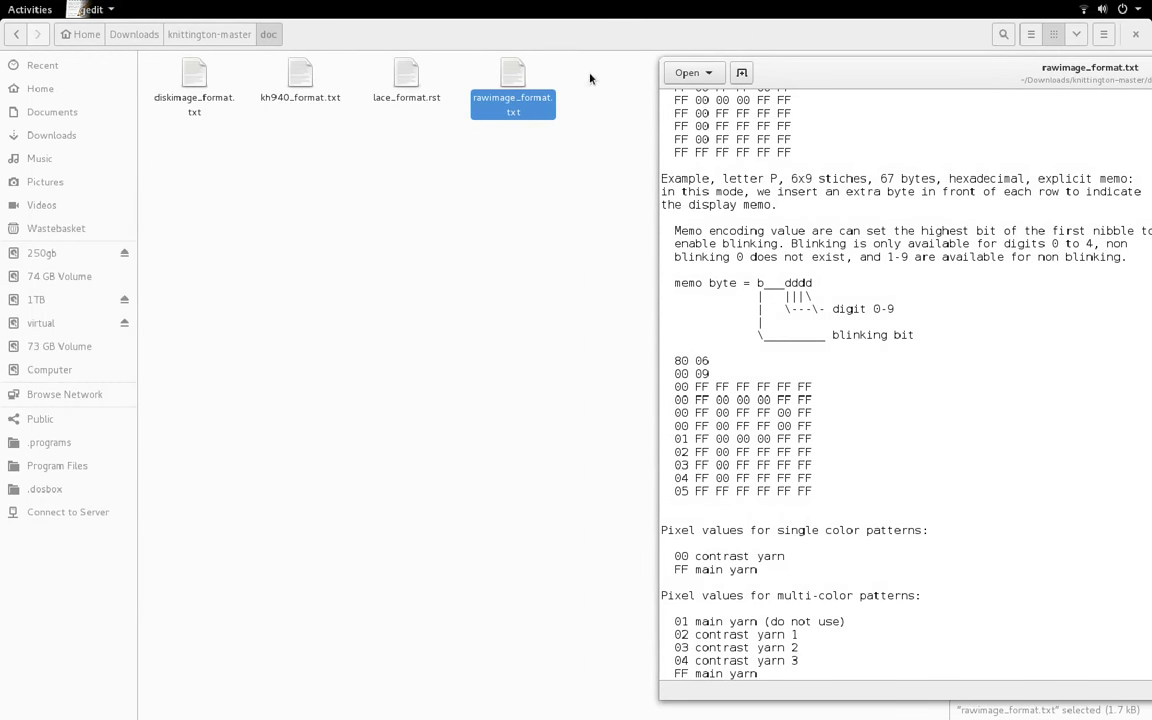
pyautogui.click(47, 90)
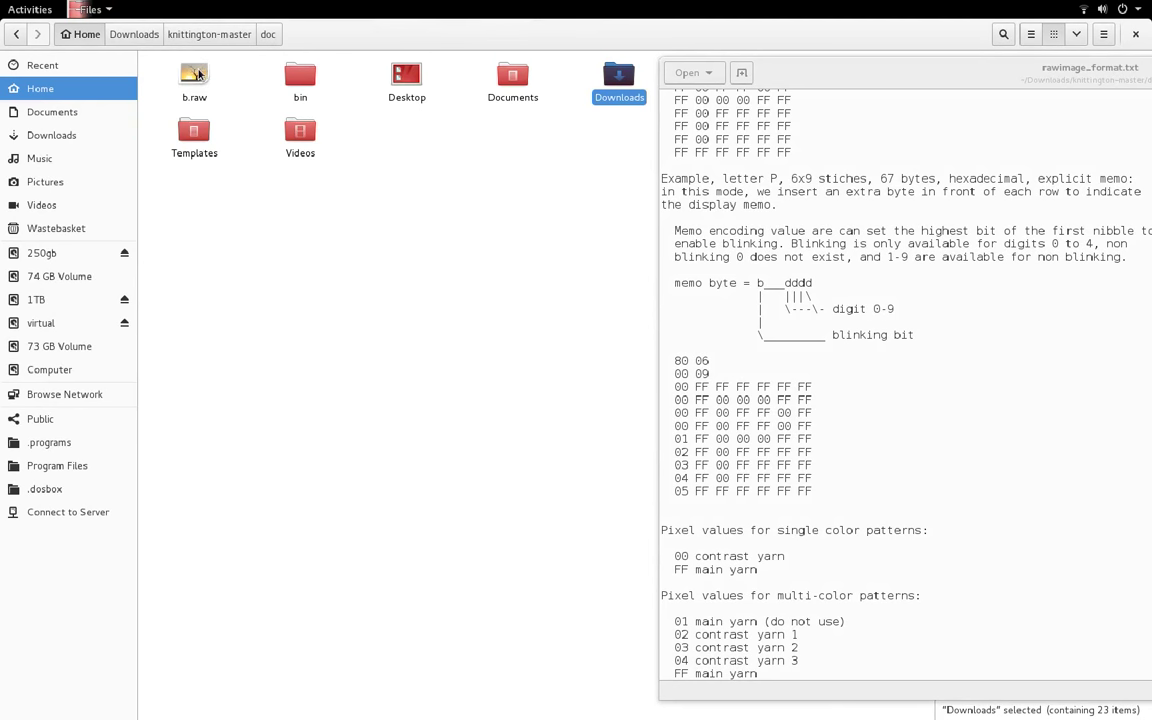
# Open b.raw in Bless Hex Editor and highlight all 00 bytes.
pyautogui.rightClick(197, 74)
pyautogui.click(226, 80)
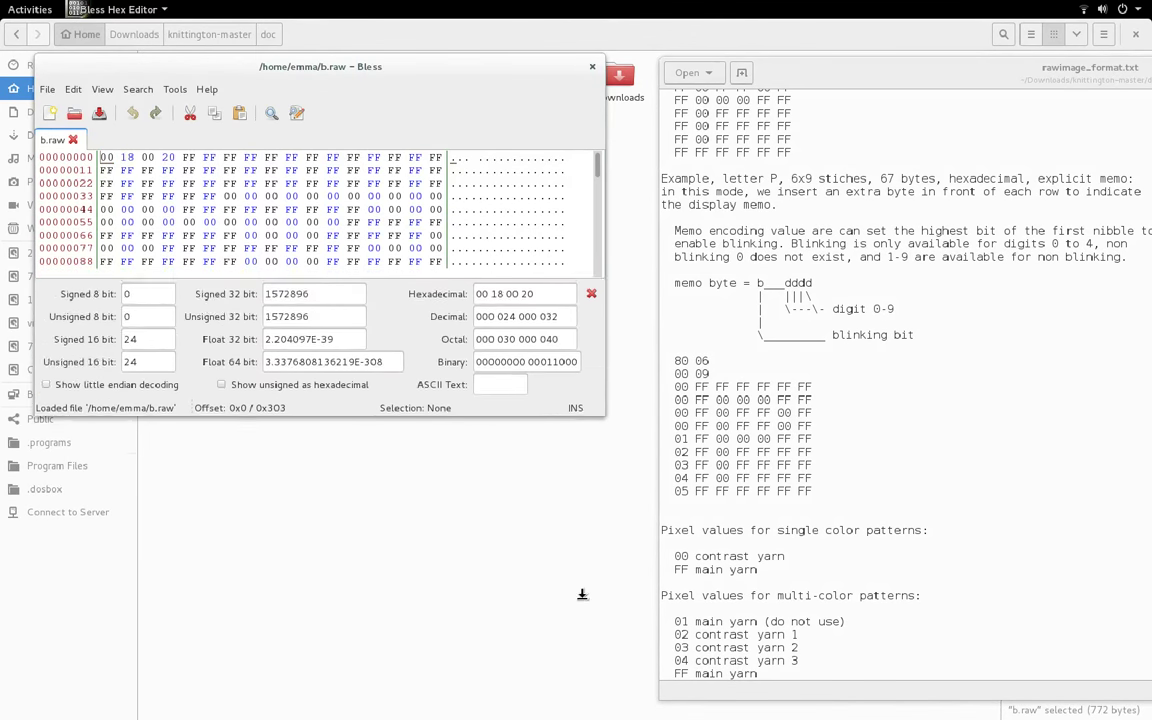
pyautogui.moveTo(582, 595); pyautogui.dragTo(582, 612)
pyautogui.click(271, 114)
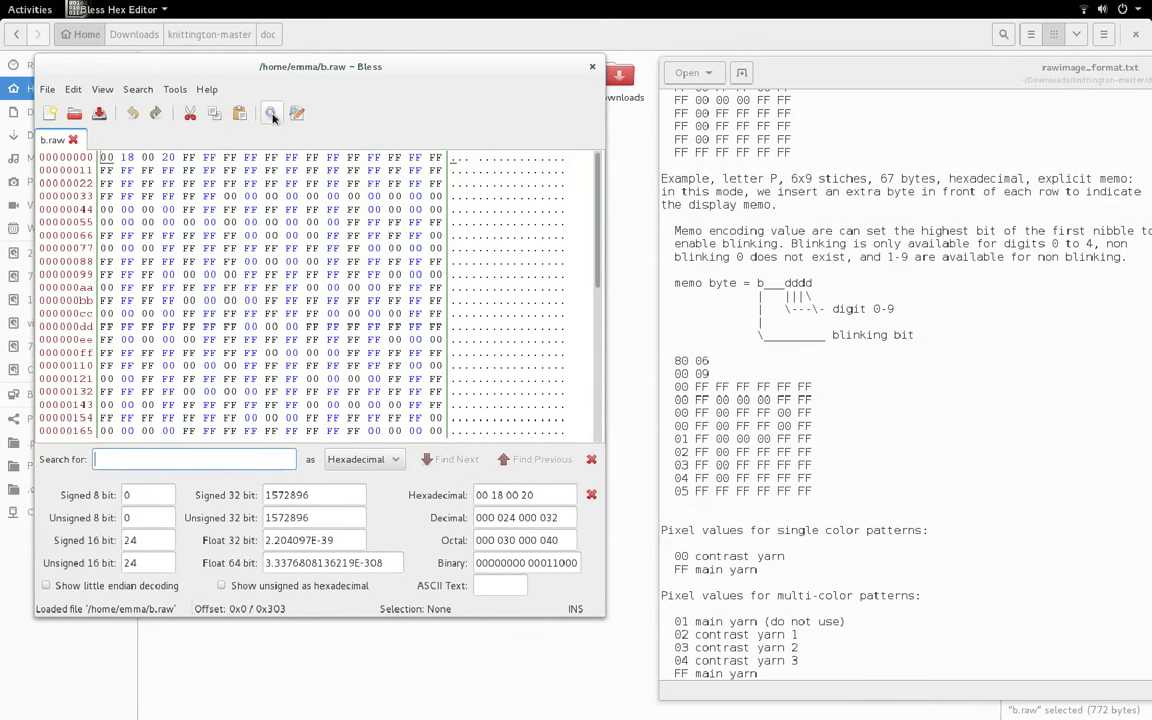
pyautogui.write('00')
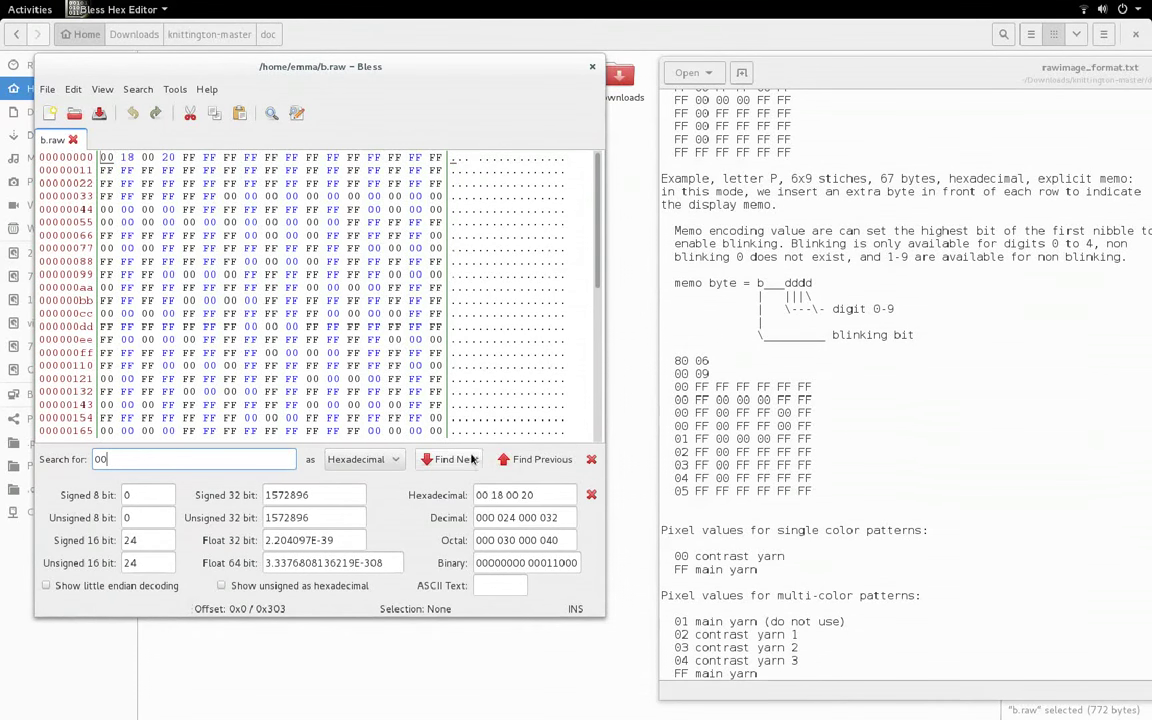
pyautogui.click(472, 459)
# Enlarge the hex editor, move the format notes aside, review the bytes, and close Bless.
pyautogui.moveTo(605, 420); pyautogui.dragTo(781, 452)
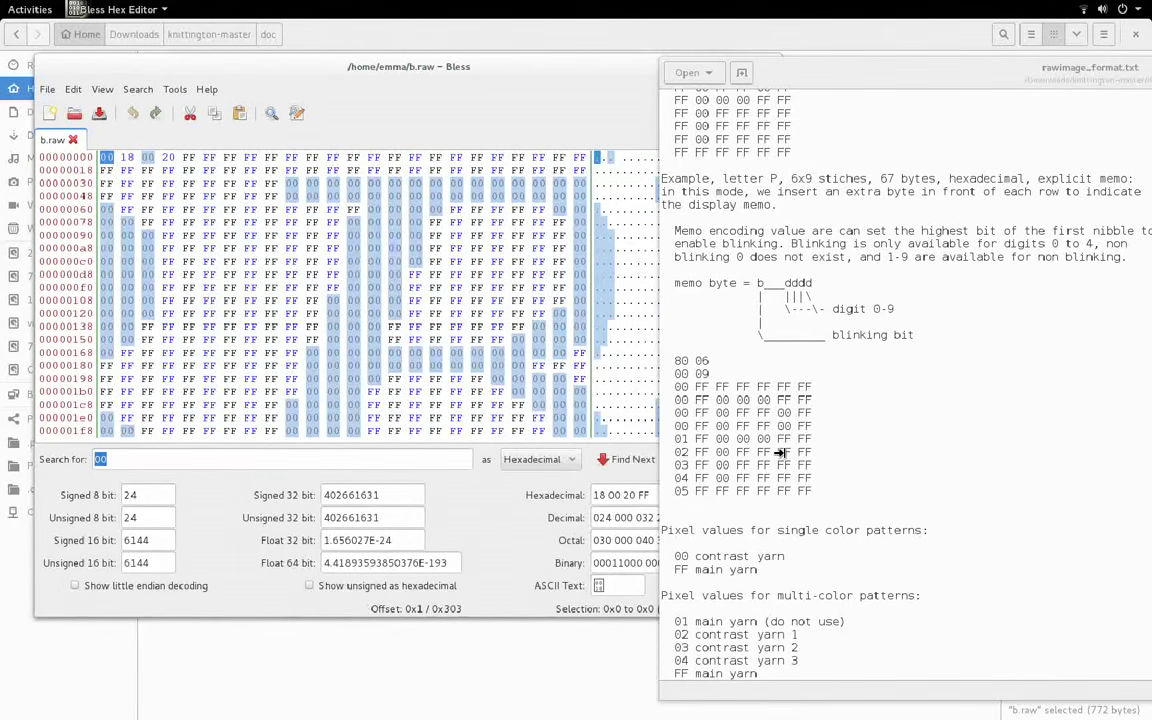
pyautogui.moveTo(942, 75); pyautogui.dragTo(725, 155)
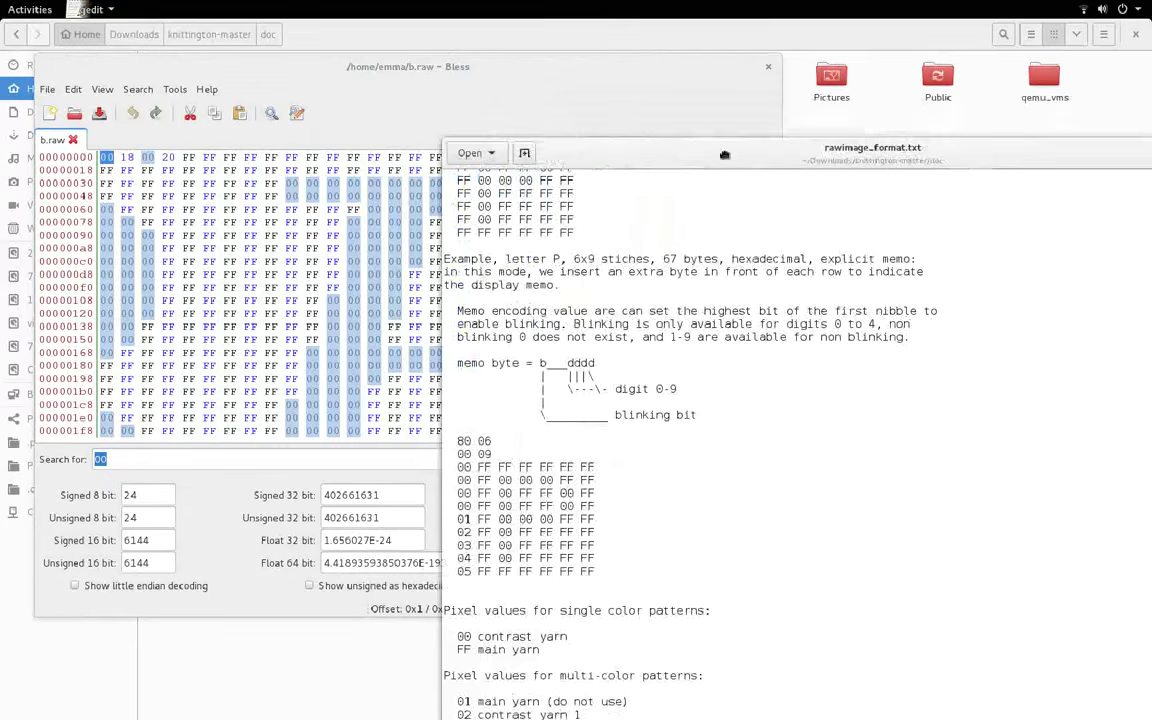
pyautogui.moveTo(1041, 147); pyautogui.dragTo(719, 177)
pyautogui.middleClick(885, 176)
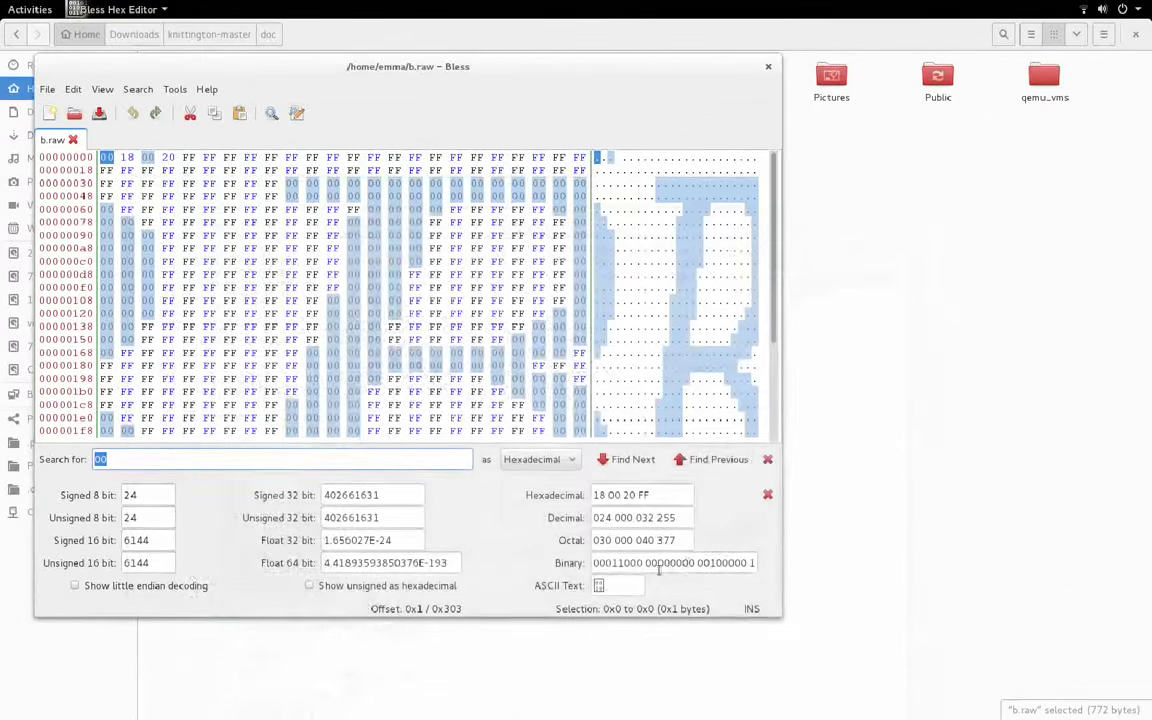
pyautogui.scroll(-1, 777, 327)
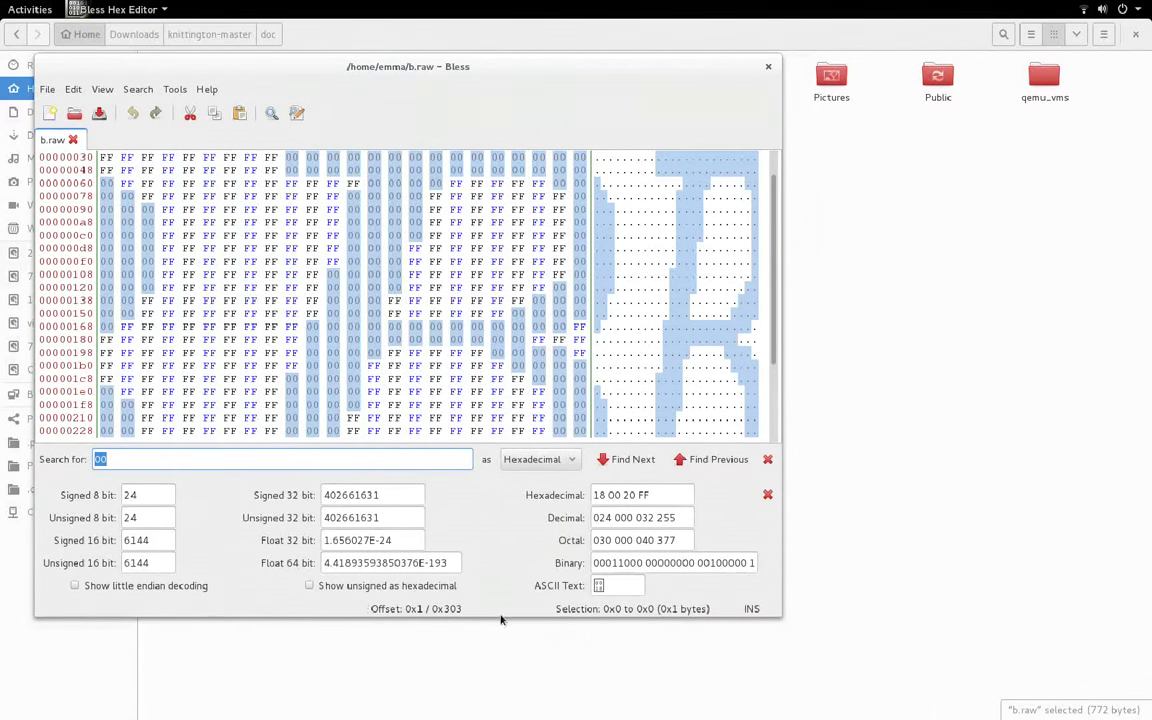
pyautogui.moveTo(501, 619); pyautogui.dragTo(535, 719)
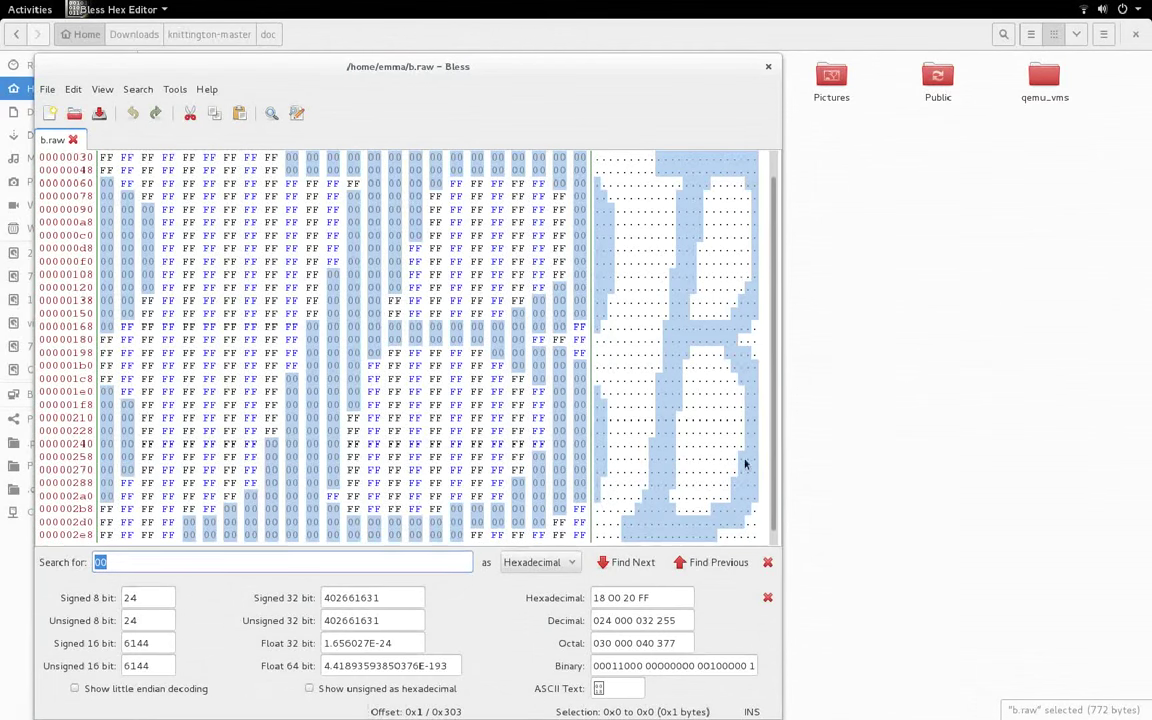
pyautogui.scroll(-1, 778, 463)
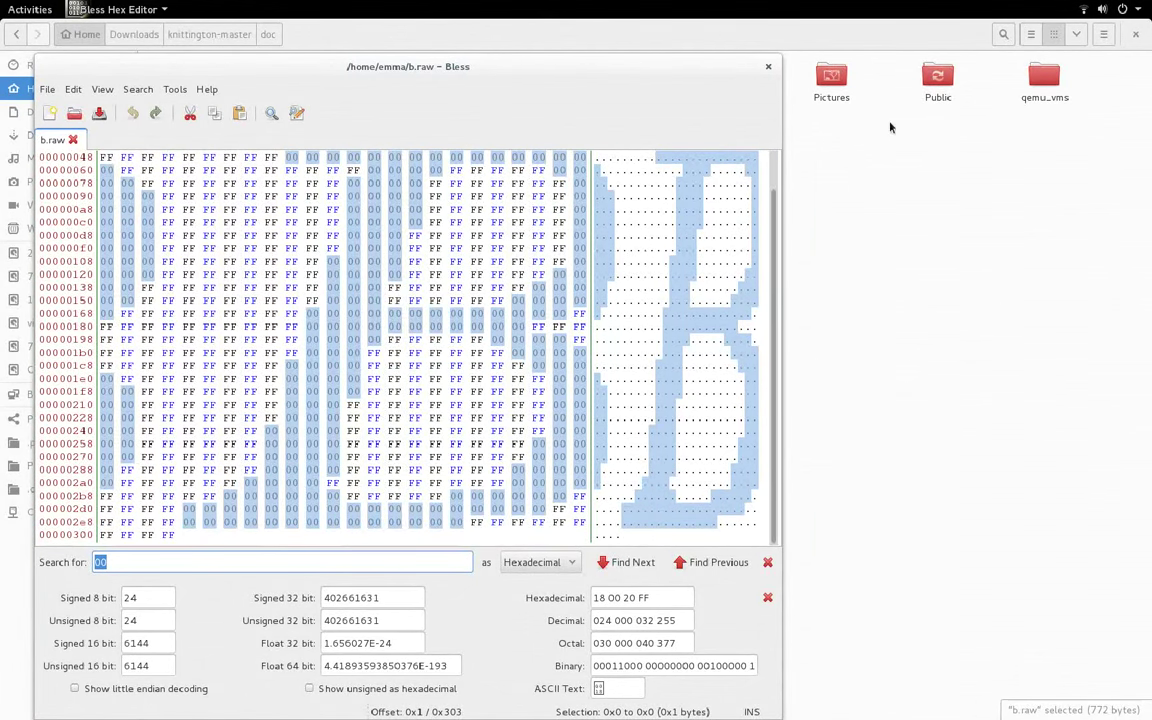
pyautogui.click(768, 67)
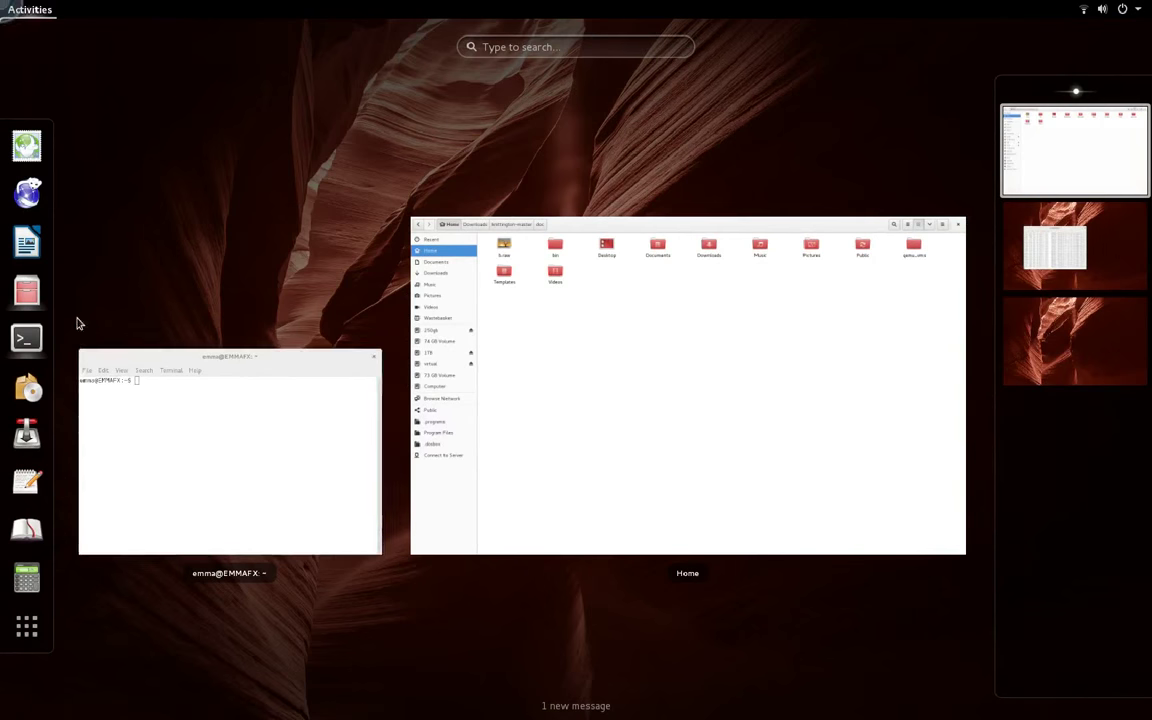
# Launch Downloads/knittington-master/bin-linux/cli in the terminal.
pyautogui.click(247, 435)
pyautogui.moveTo(205, 33); pyautogui.dragTo(551, 355)
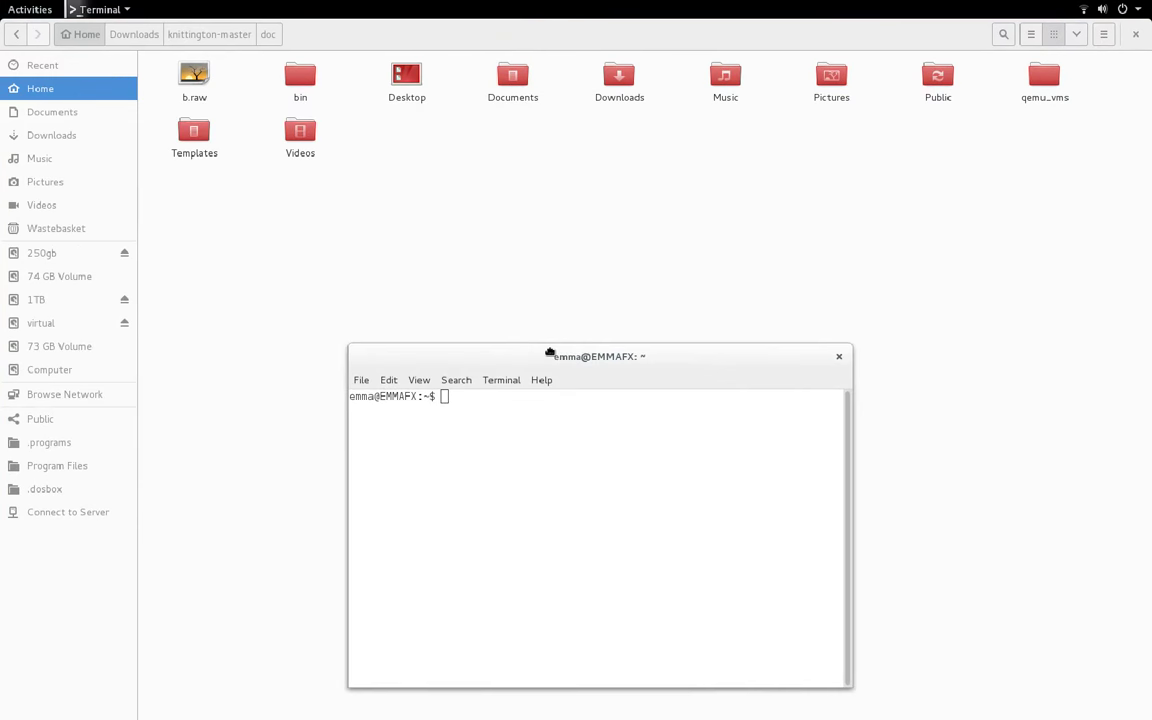
pyautogui.write('Dow')
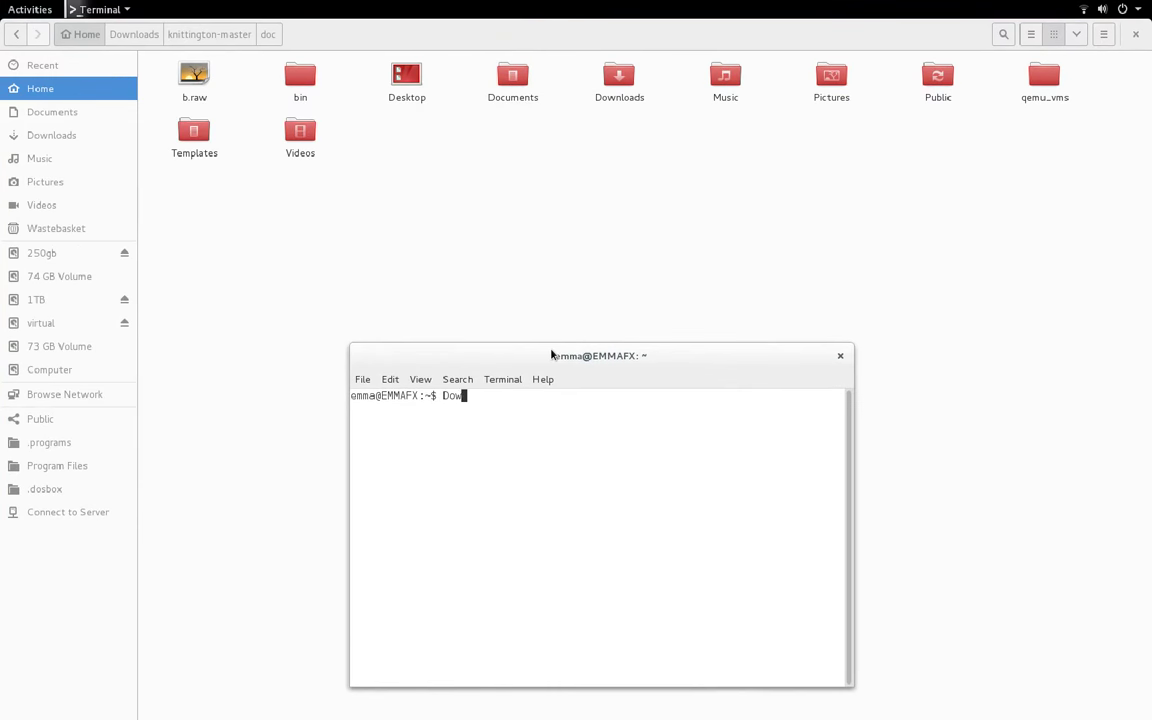
pyautogui.press('Tab')
pyautogui.write('kn')
pyautogui.press('Tab')
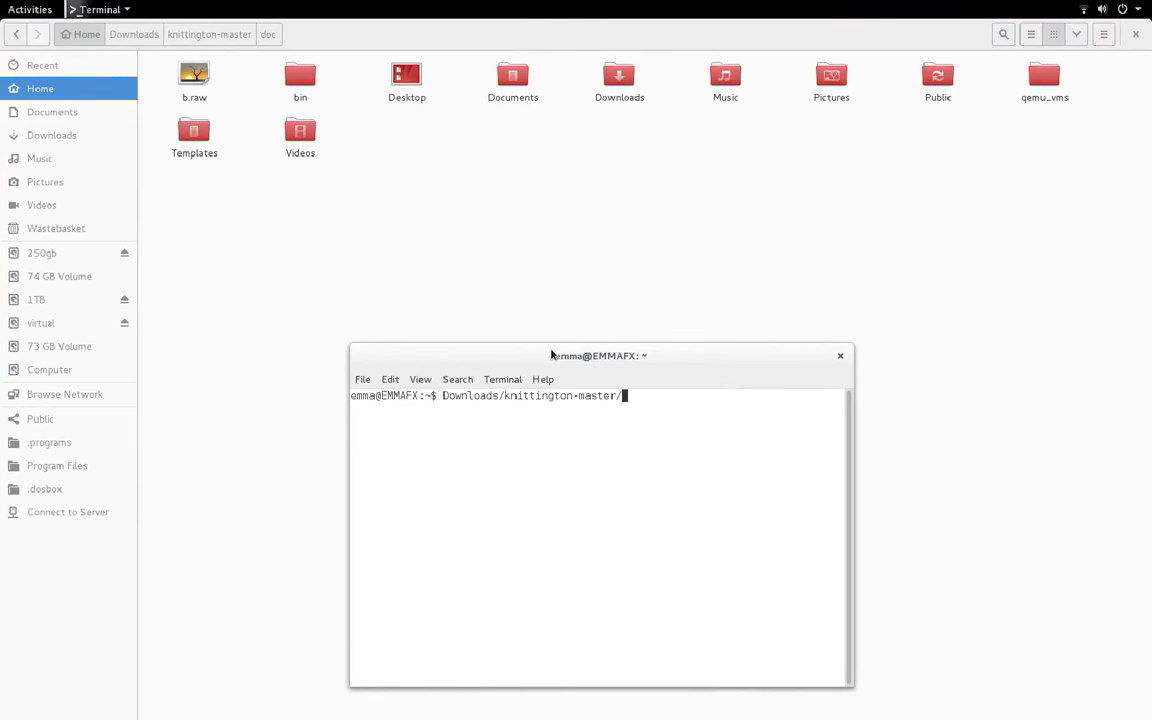
pyautogui.write('bin-l')
pyautogui.press('Tab')
pyautogui.write('cli')
pyautogui.press('Return')
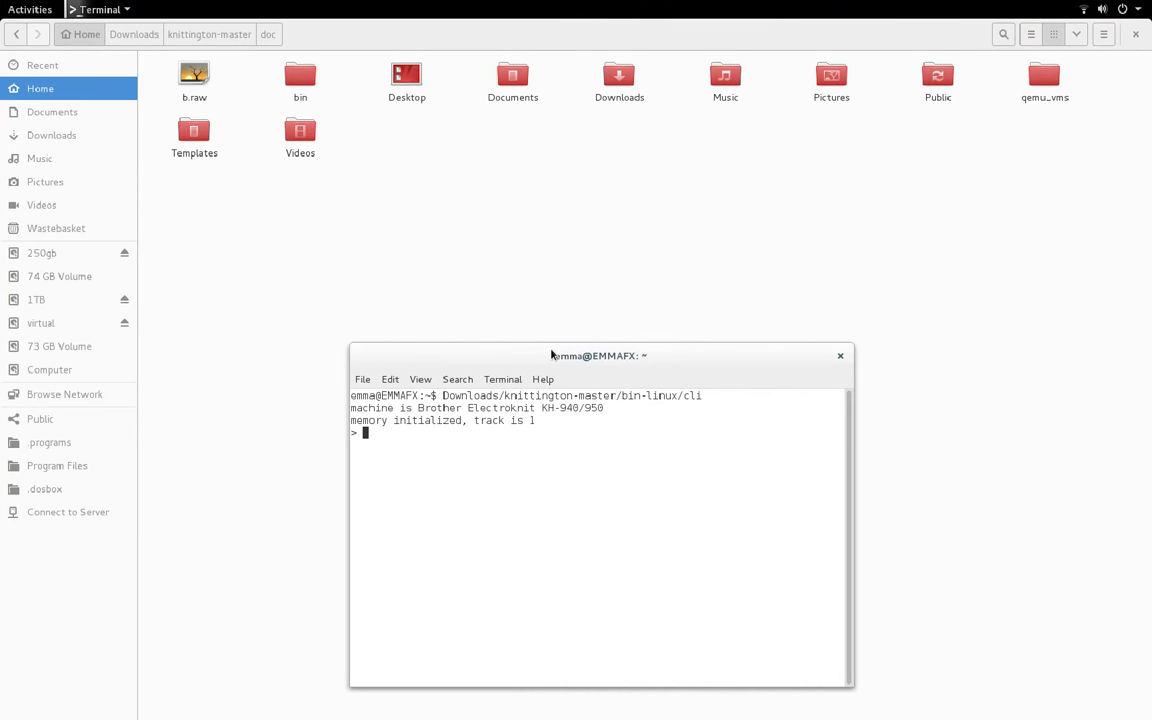
# List commands, select machine kh950, format memory, and add b.raw as pattern 901.
pyautogui.write('?')
pyautogui.press('Return')
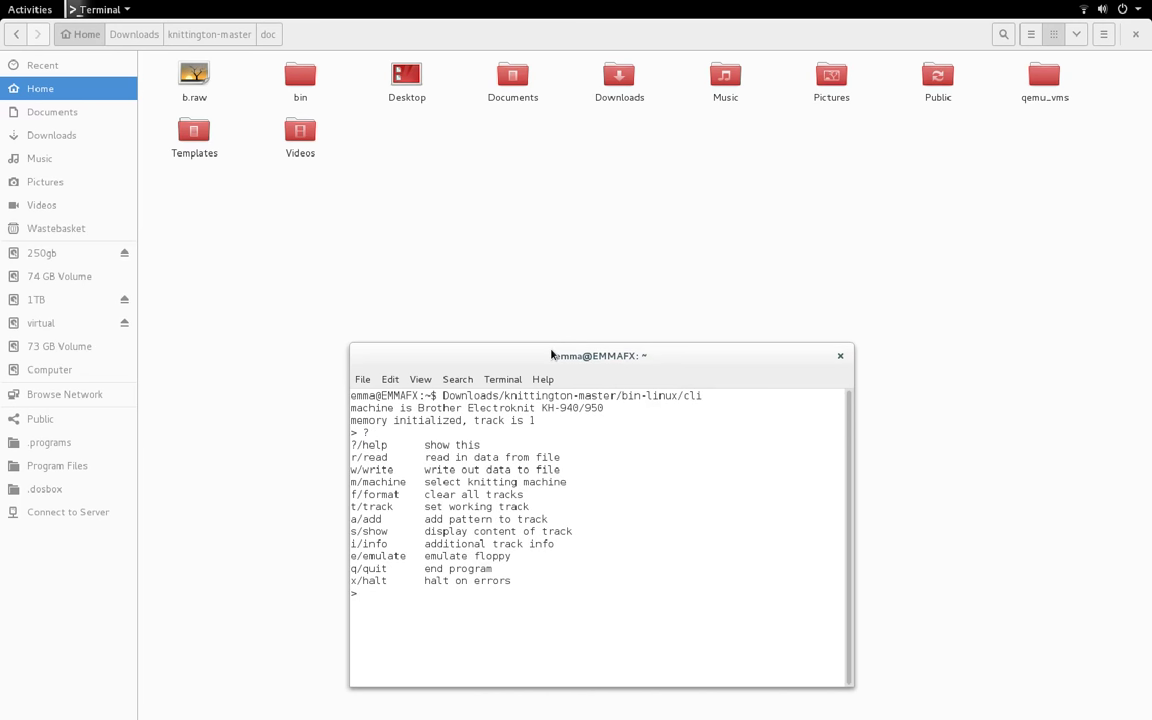
pyautogui.write('m 95')
pyautogui.press('BackSpace')
pyautogui.press('BackSpace')
pyautogui.write('kh950')
pyautogui.press('Return')
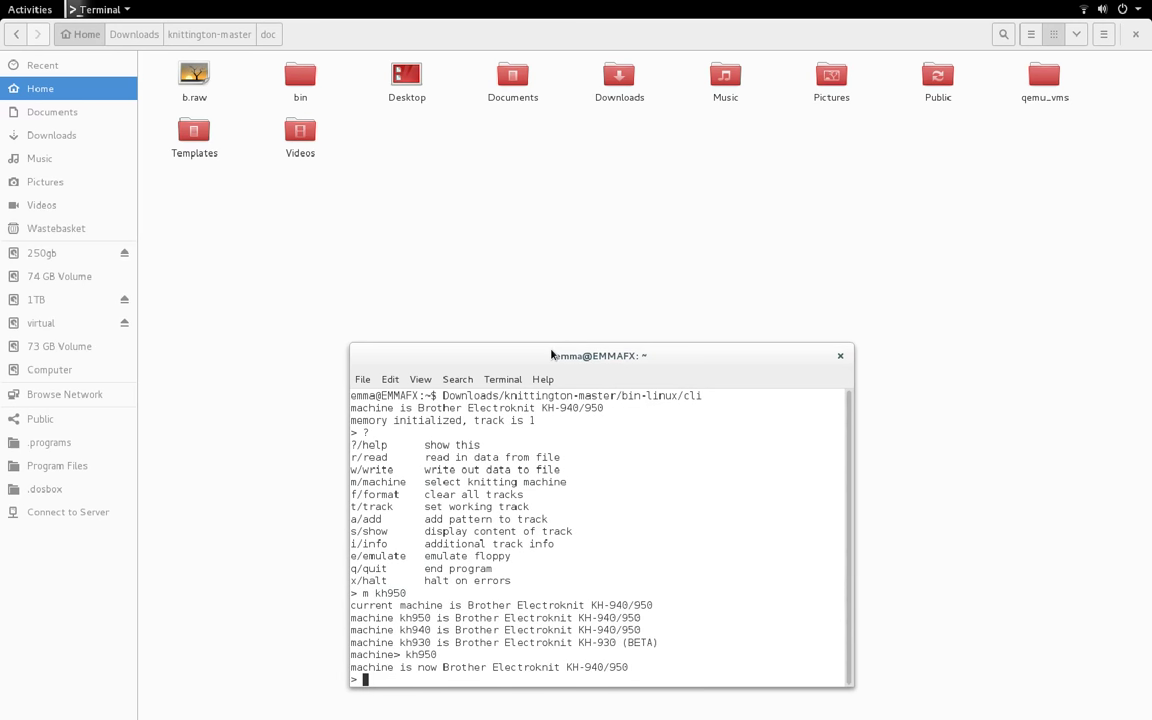
pyautogui.write('f')
pyautogui.press('Return')
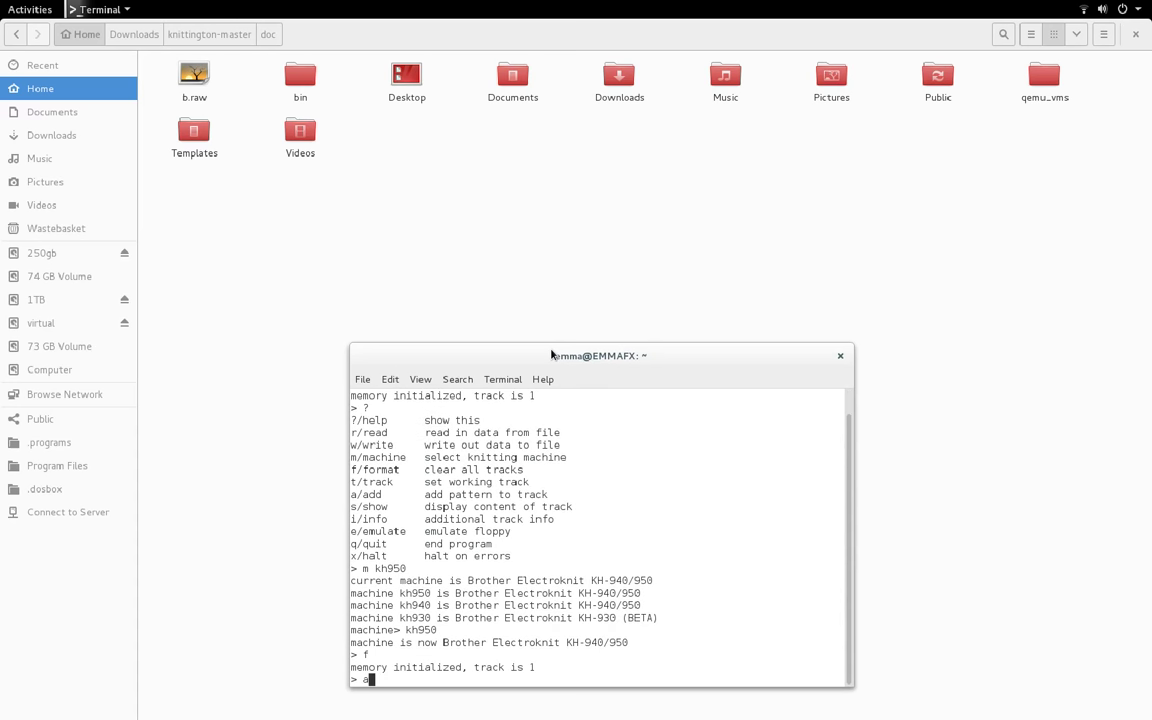
pyautogui.write('a b.raw')
pyautogui.press('Return')
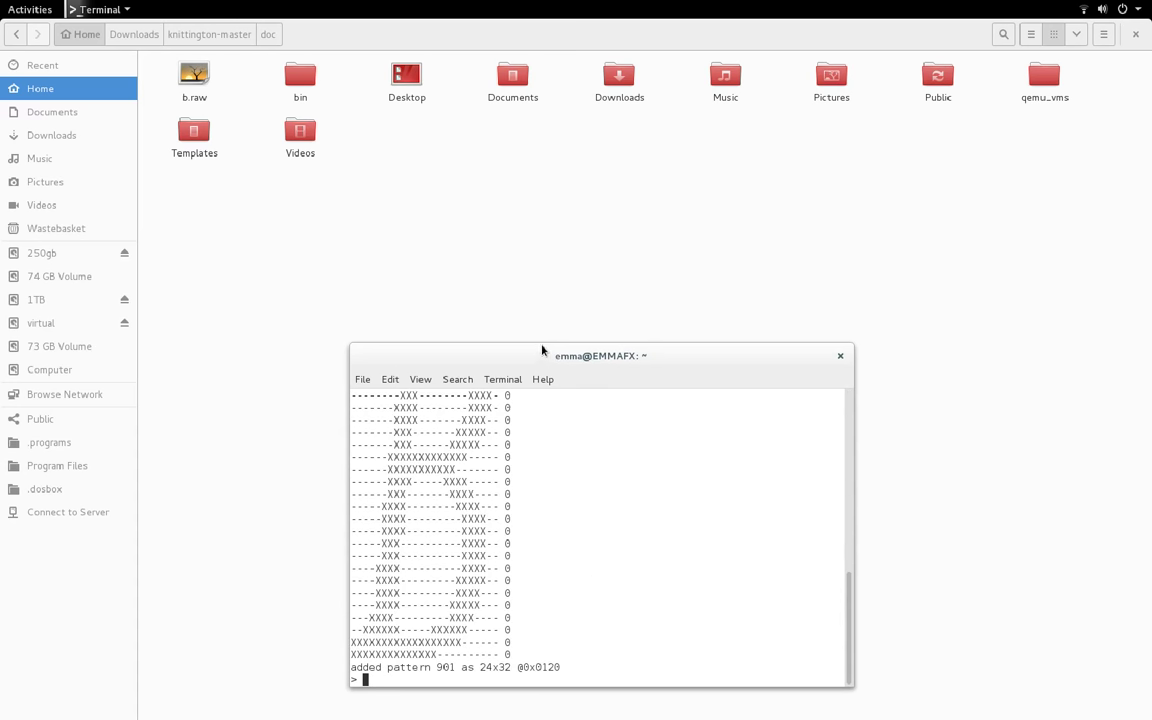
pyautogui.moveTo(540, 342); pyautogui.dragTo(537, 106)
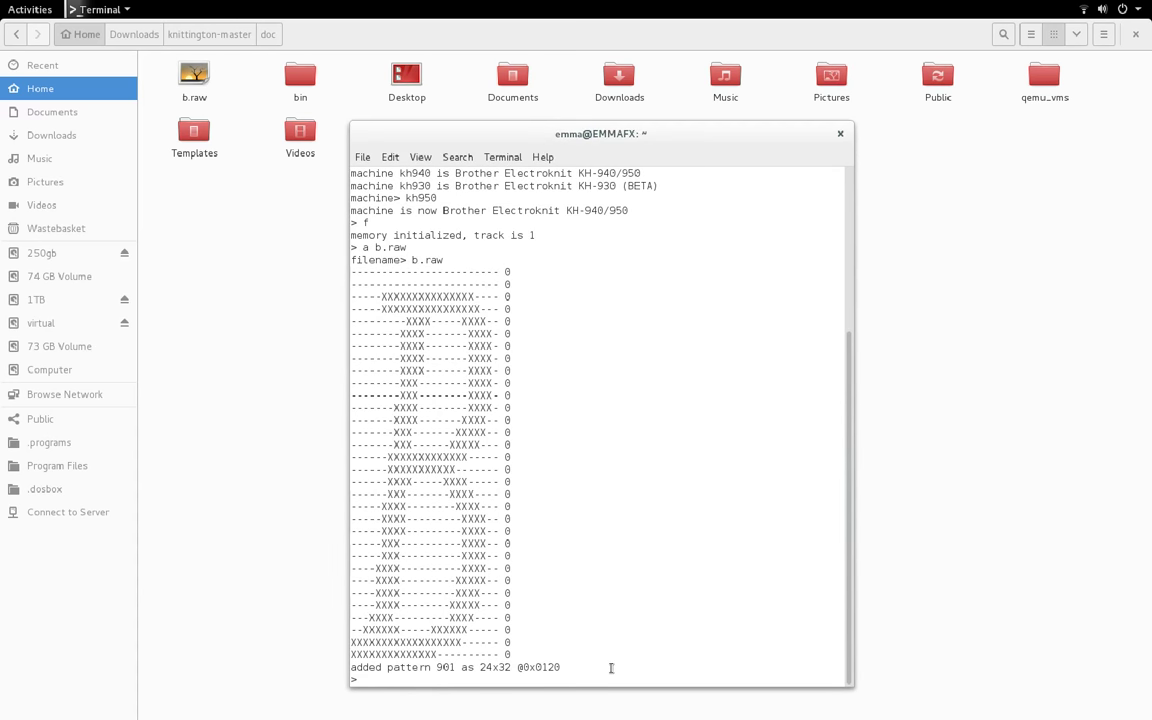
# Emulate the floppy drive on /dev/FTDI while the machine reads sectors, then stop with Ctrl+C.
pyautogui.write('e')
pyautogui.press('Return')
pyautogui.write('/d')
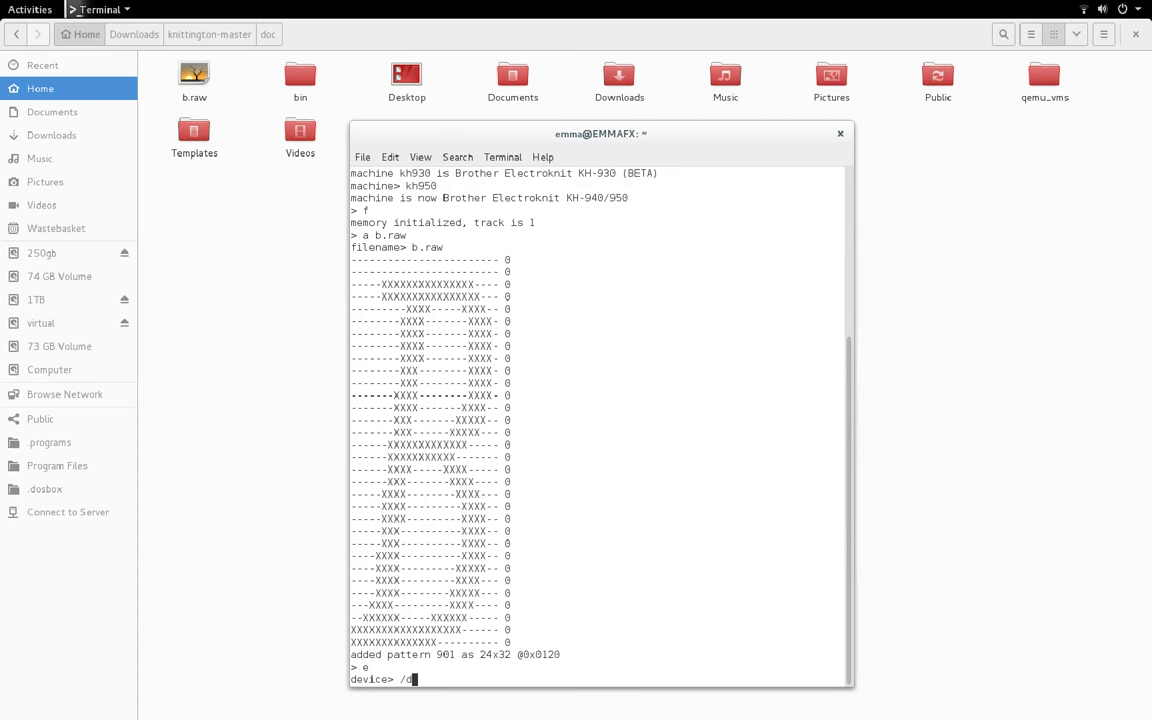
pyautogui.write('ev/FTDI')
pyautogui.press('Return')
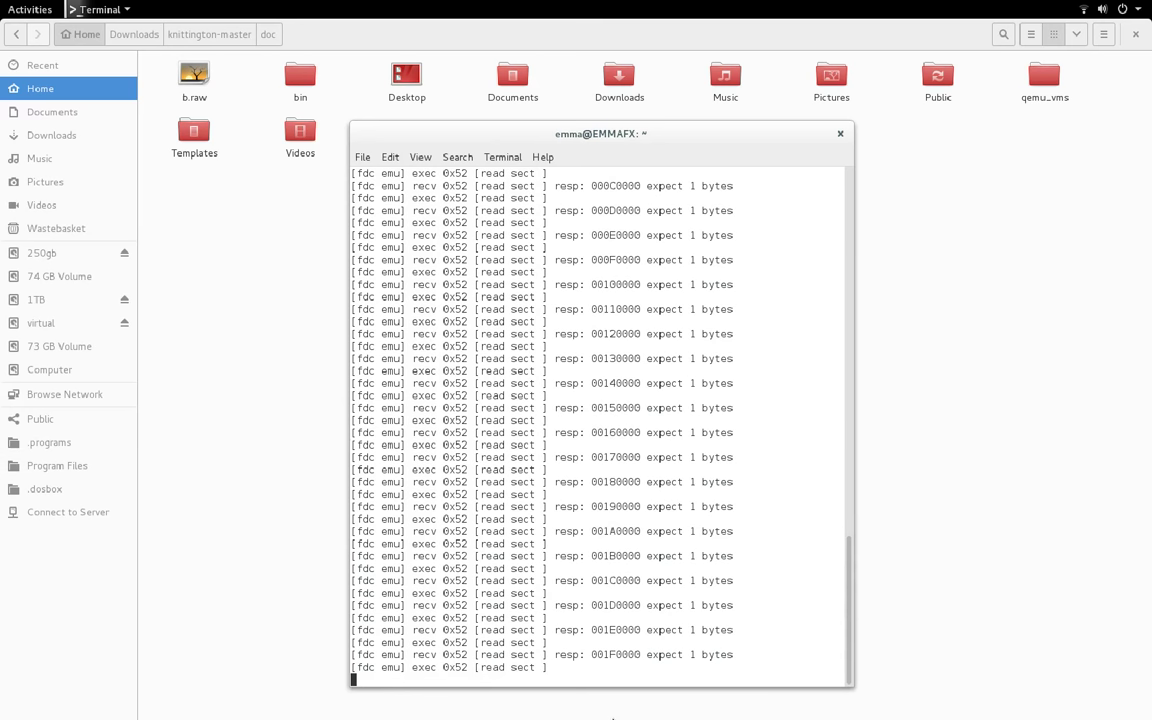
pyautogui.hotkey('ctrl', 'c')
# Quit the current Knittington session, then rerun Downloads/knittington-master/bin-linux/cli with '? q' to list its commands.
pyautogui.write('q')
pyautogui.press('Return')
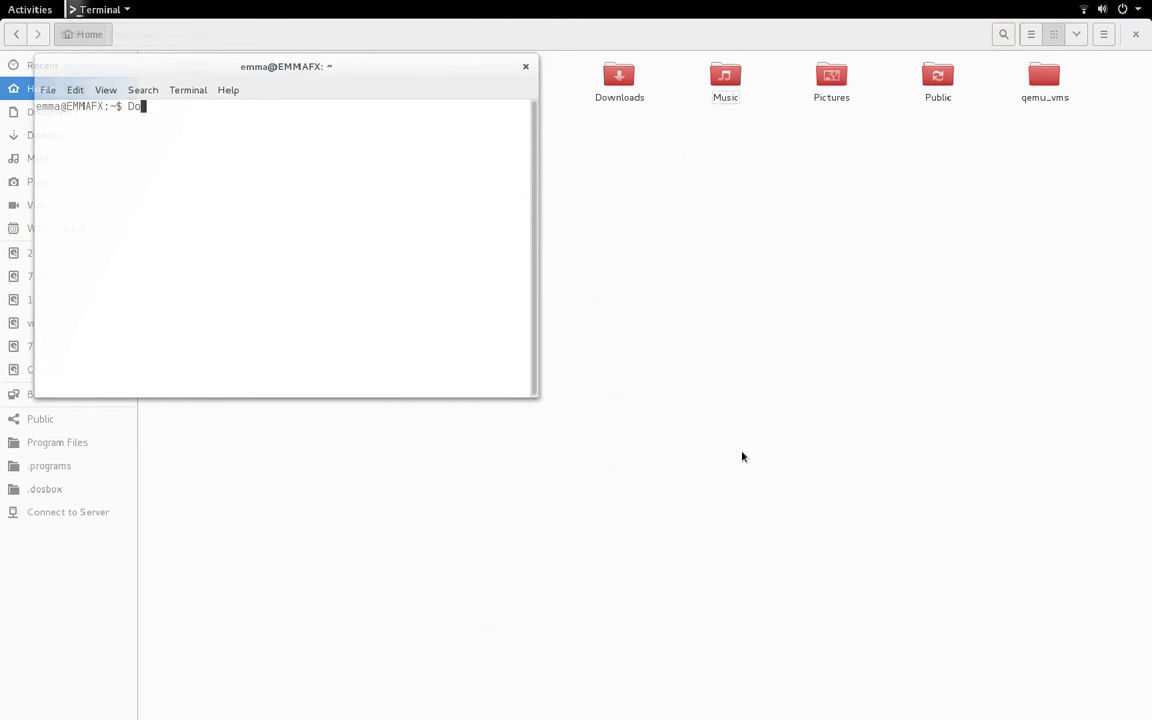
pyautogui.write('wnloads/kn')
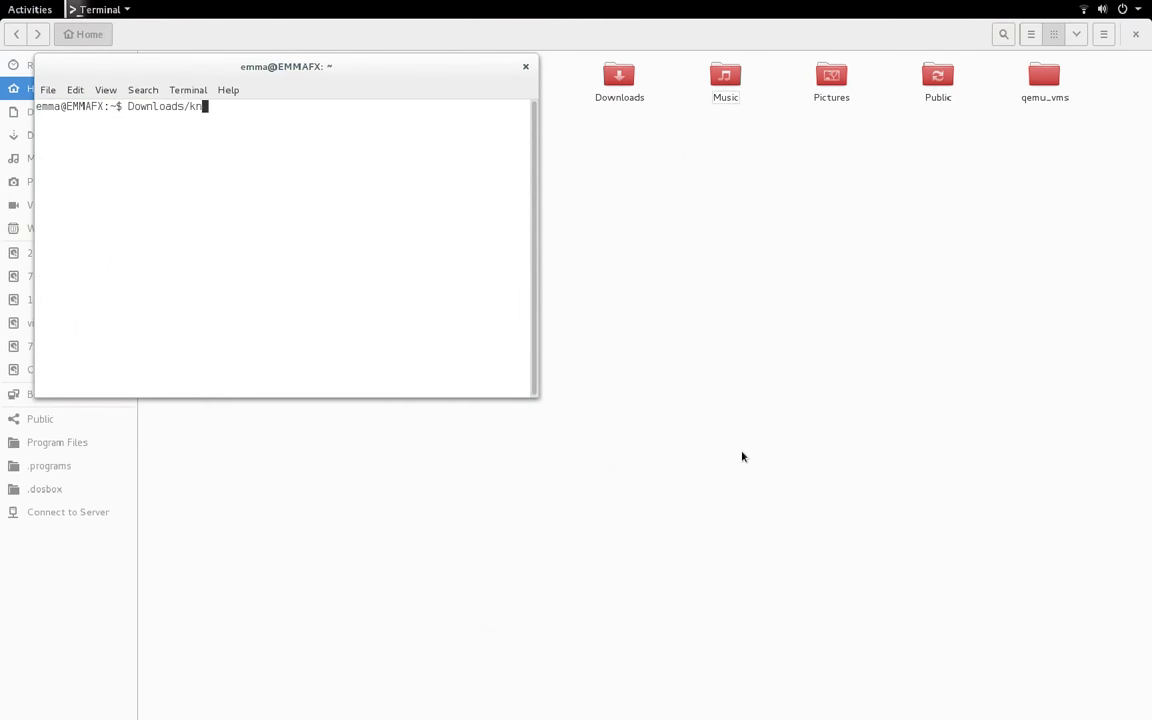
pyautogui.press('Tab')
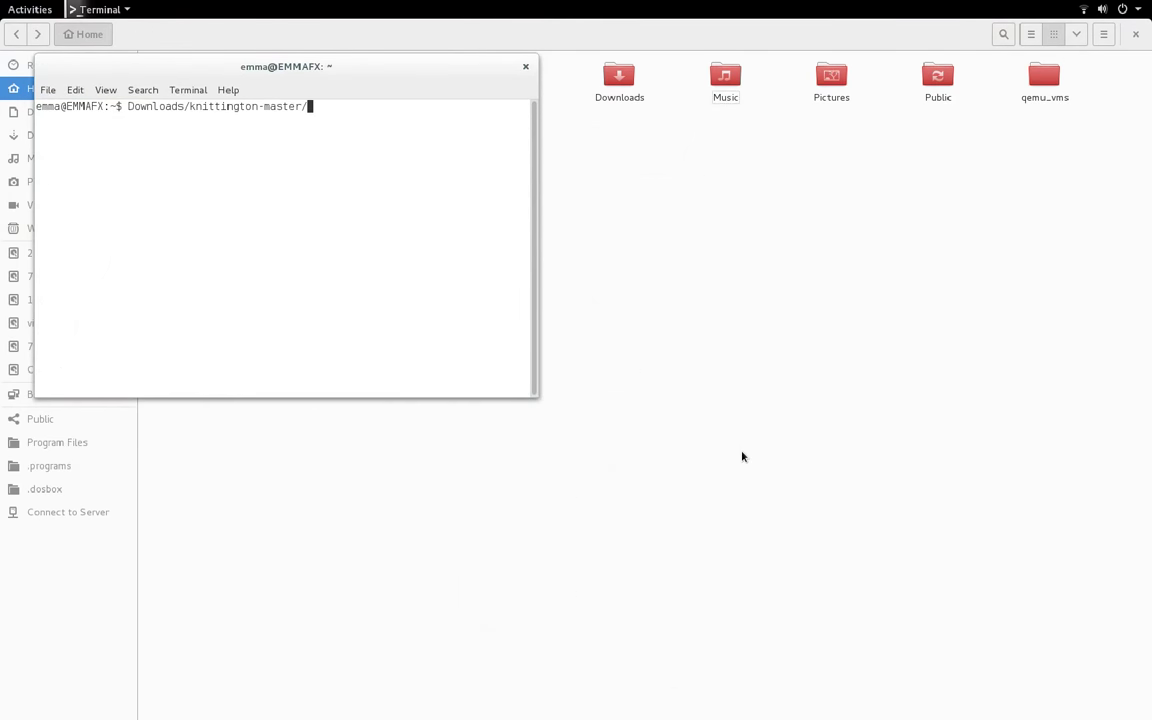
pyautogui.write('bin-linux/cli ? q')
pyautogui.press('Return')
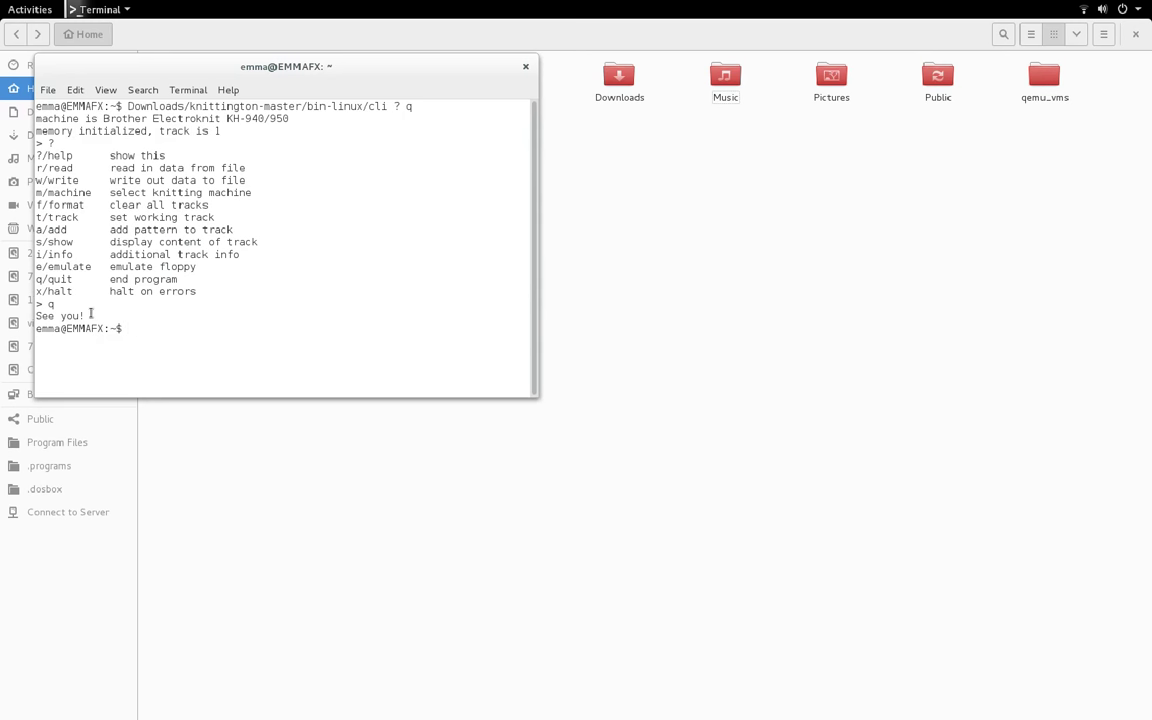
# Paste and run the img2hex.sh command rendering 'Brother 950i' in Century-Schoolbook-L-Italic, then maximize the terminal.
pyautogui.rightClick(156, 328)
pyautogui.click(186, 386)
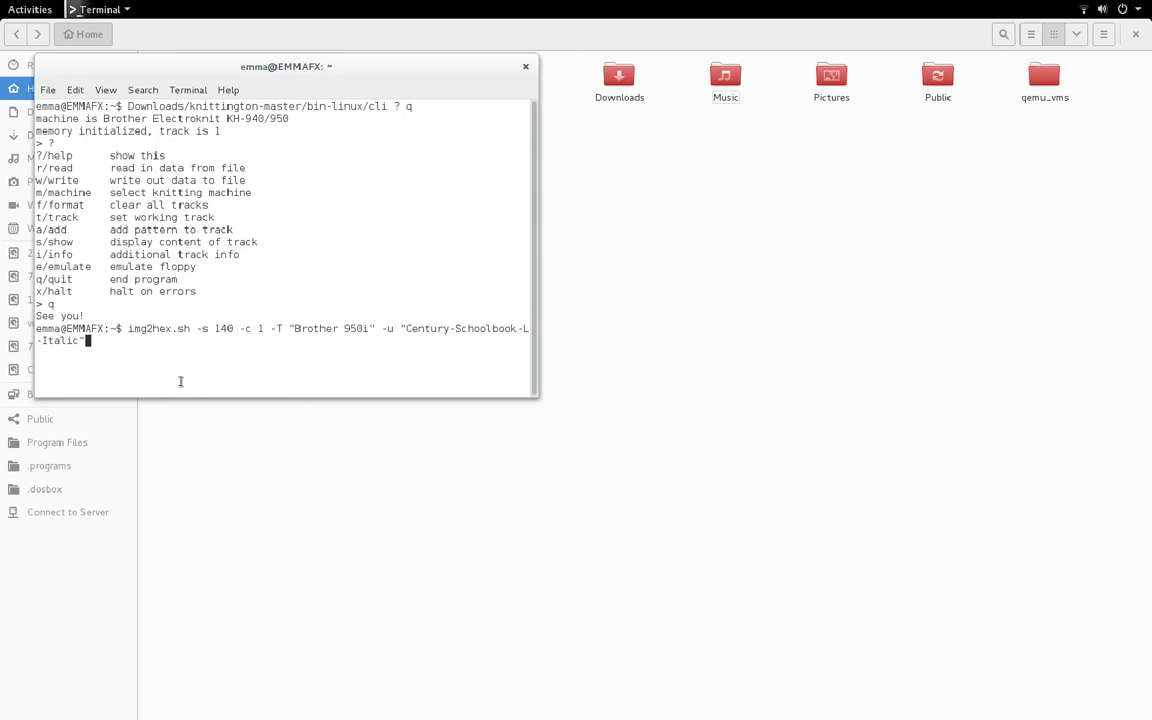
pyautogui.press('Return')
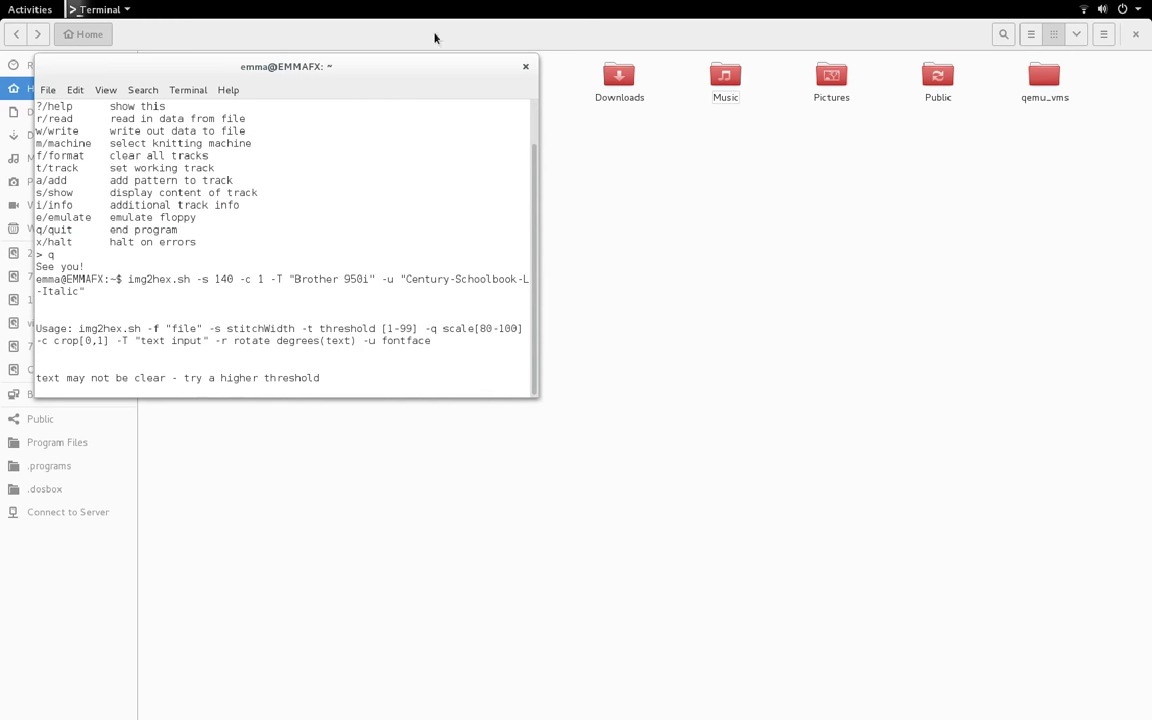
pyautogui.doubleClick(400, 67)
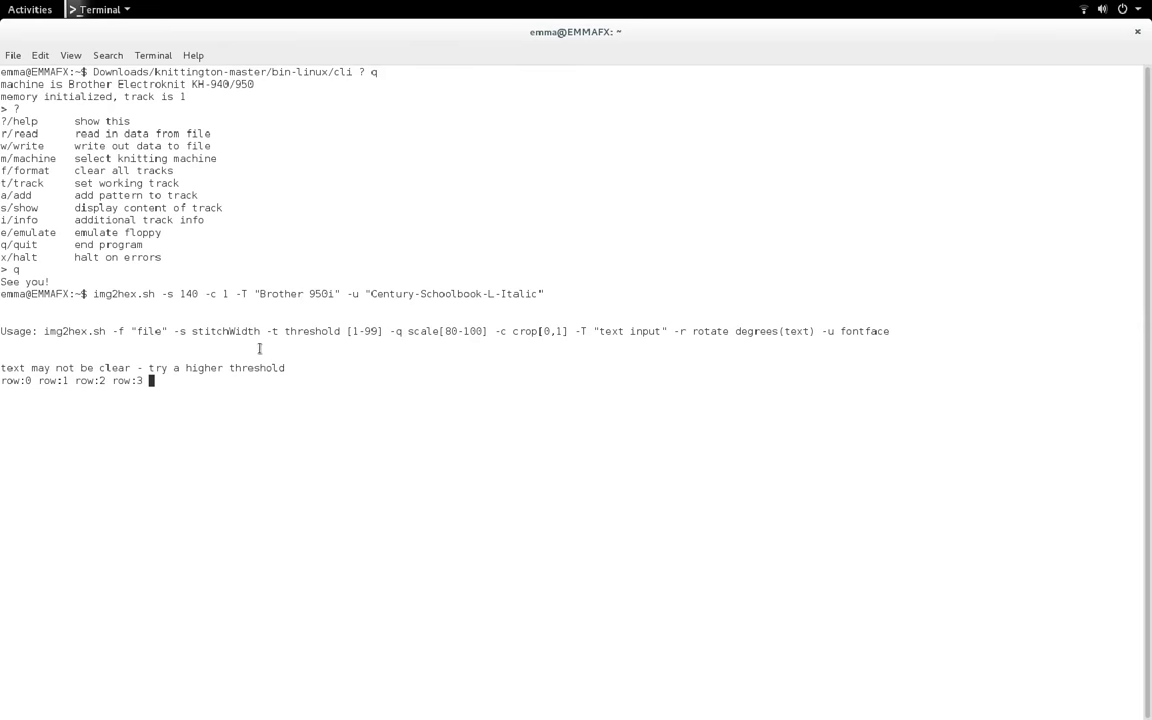
pyautogui.moveTo(2, 2)
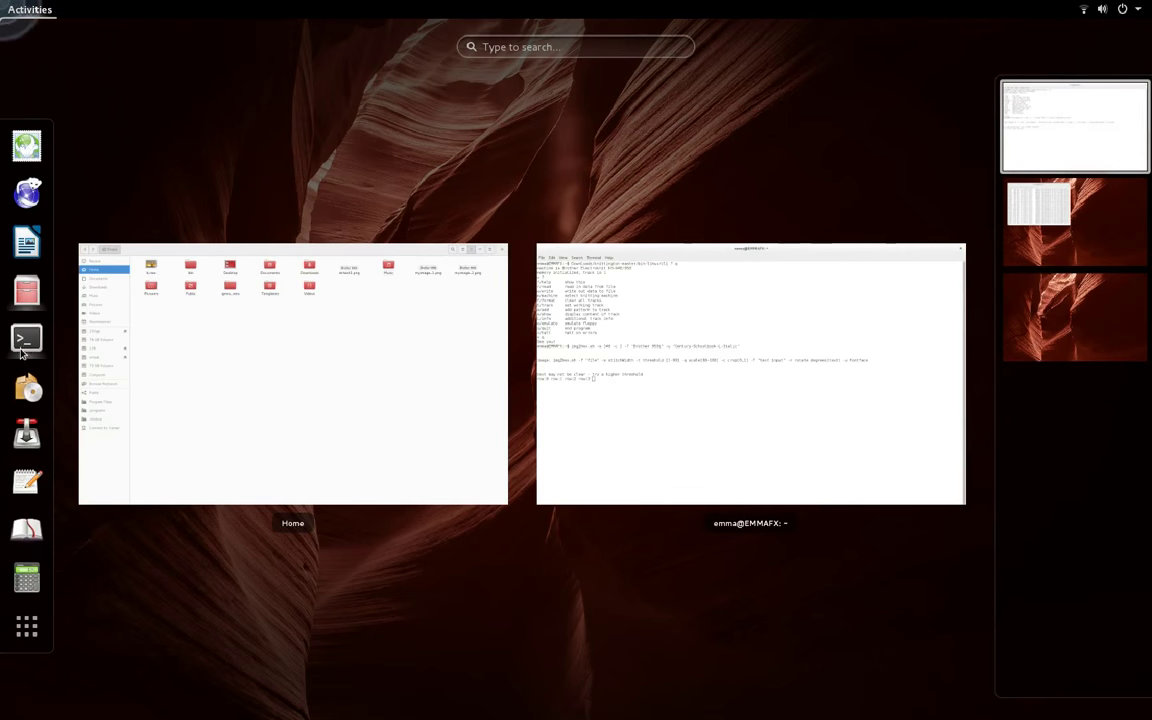
# Open img2hex.sh from recent documents in gedit.
pyautogui.click(27, 481)
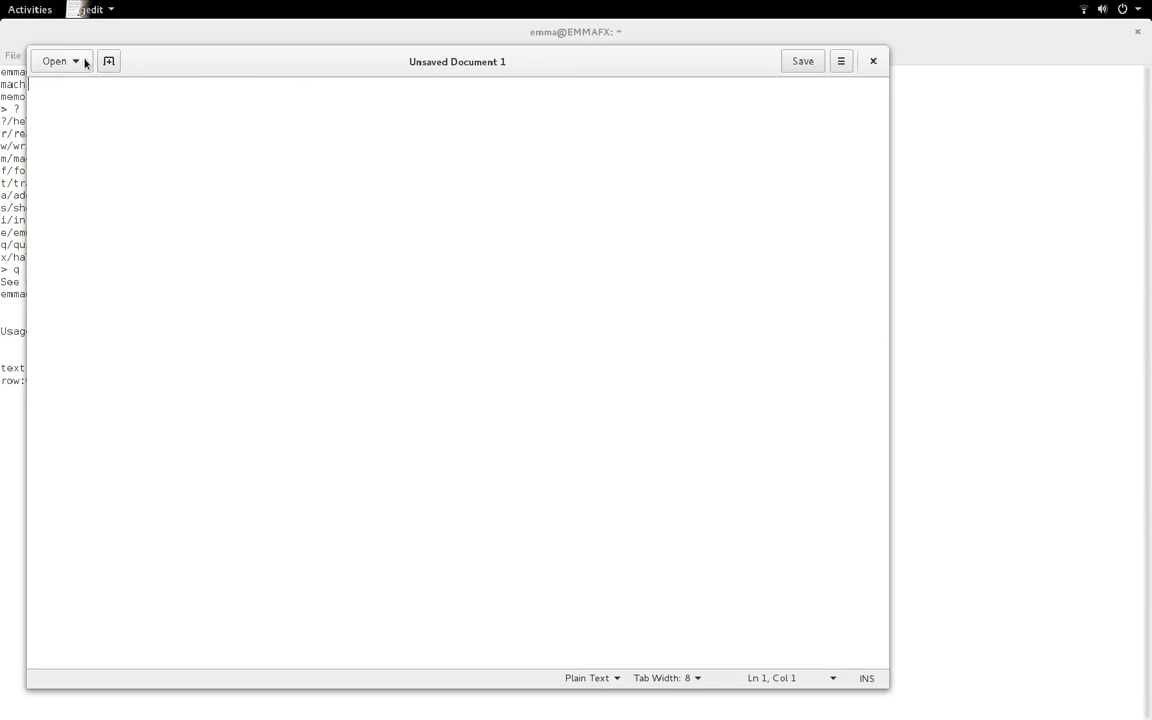
pyautogui.click(78, 61)
pyautogui.click(83, 138)
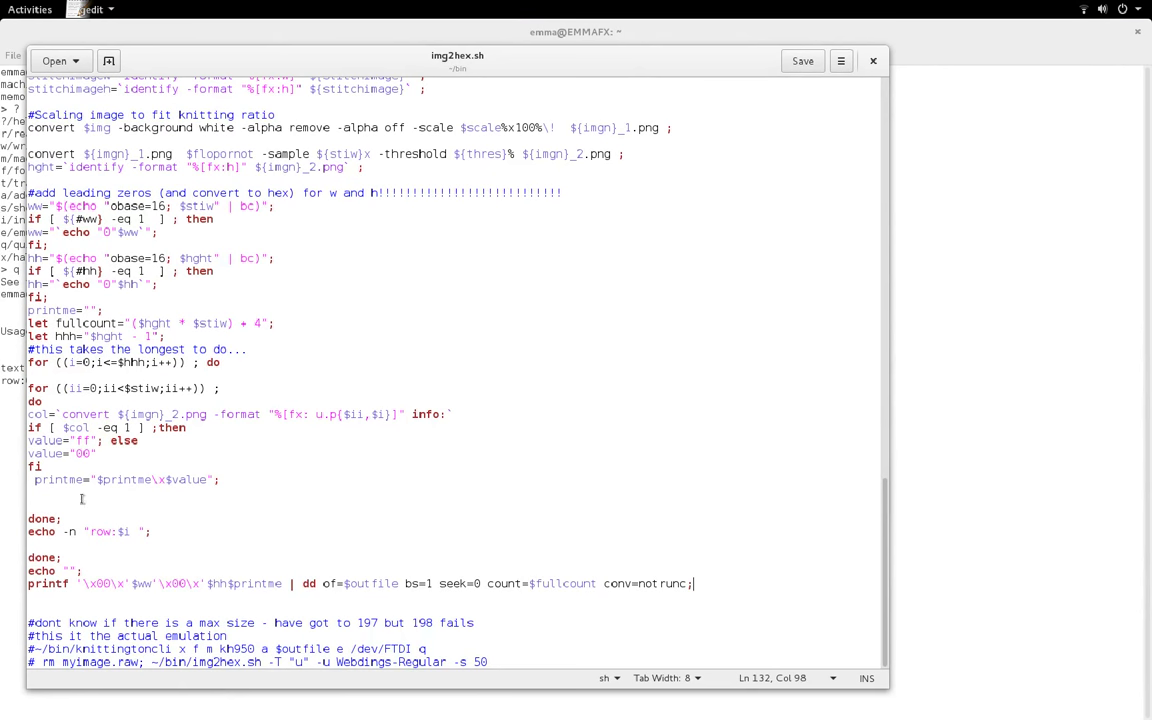
# Highlight the printf line and the convert call on line 97, then go back to the terminal.
pyautogui.click(29, 584)
pyautogui.moveTo(29, 584); pyautogui.dragTo(705, 584)
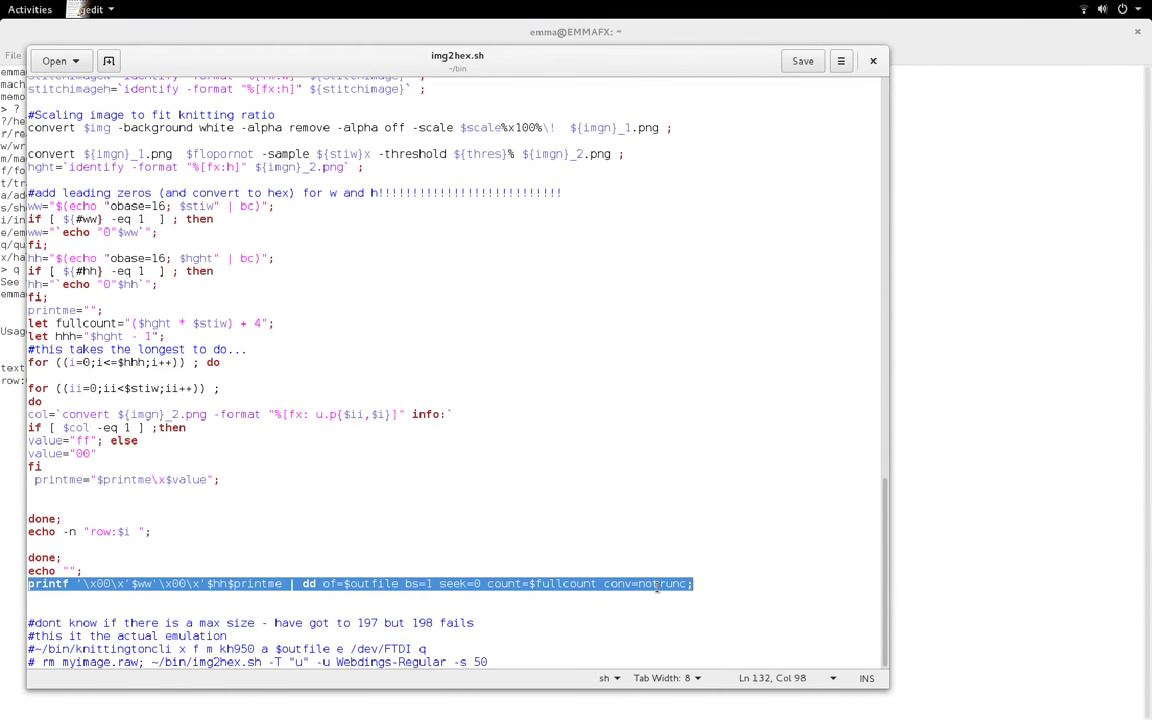
pyautogui.click(694, 584)
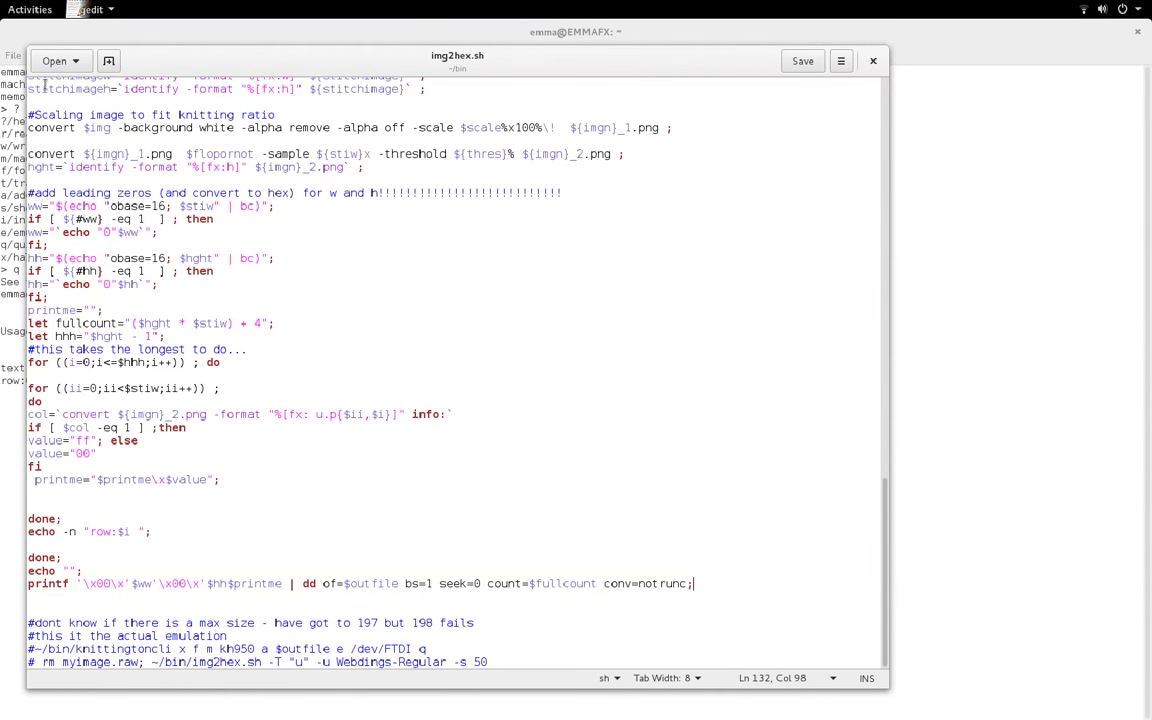
pyautogui.moveTo(28, 127); pyautogui.dragTo(76, 128)
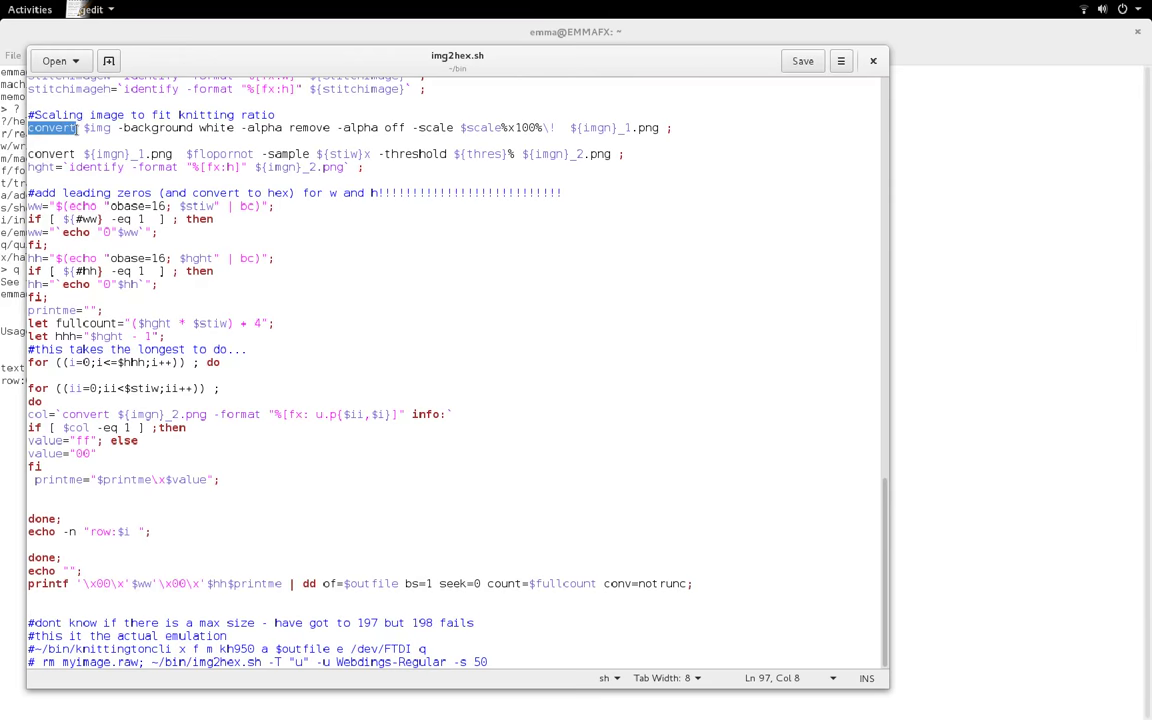
pyautogui.click(160, 284)
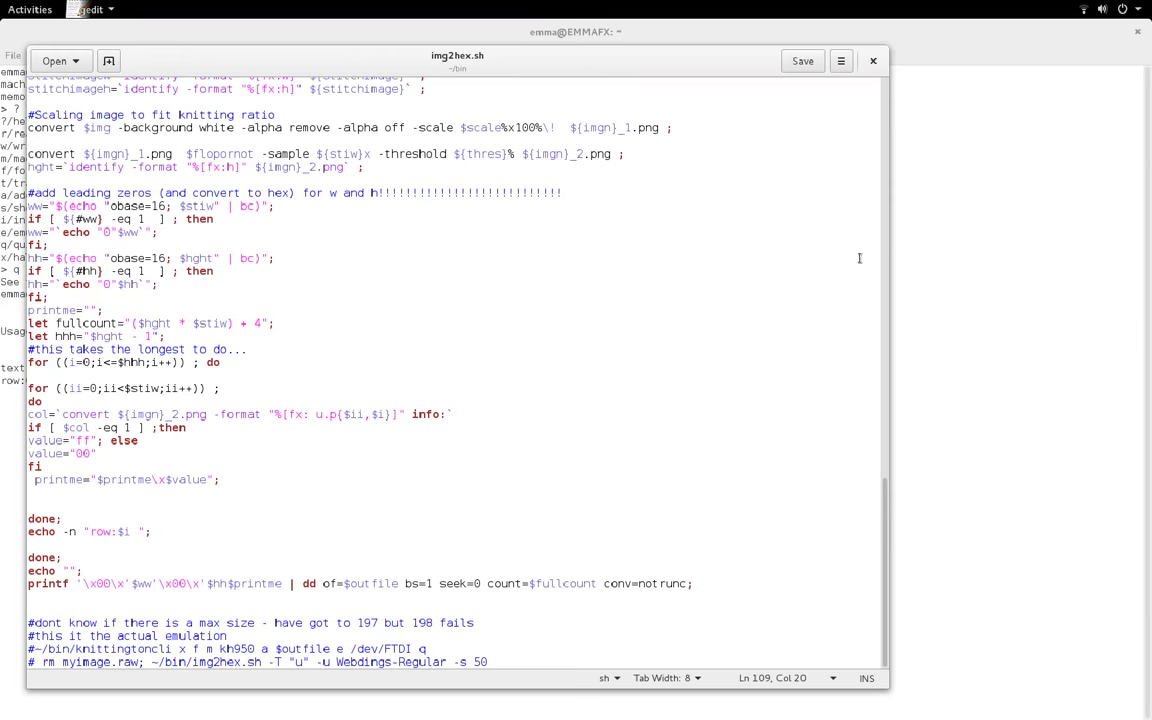
pyautogui.click(911, 102)
pyautogui.moveTo(0, 0)
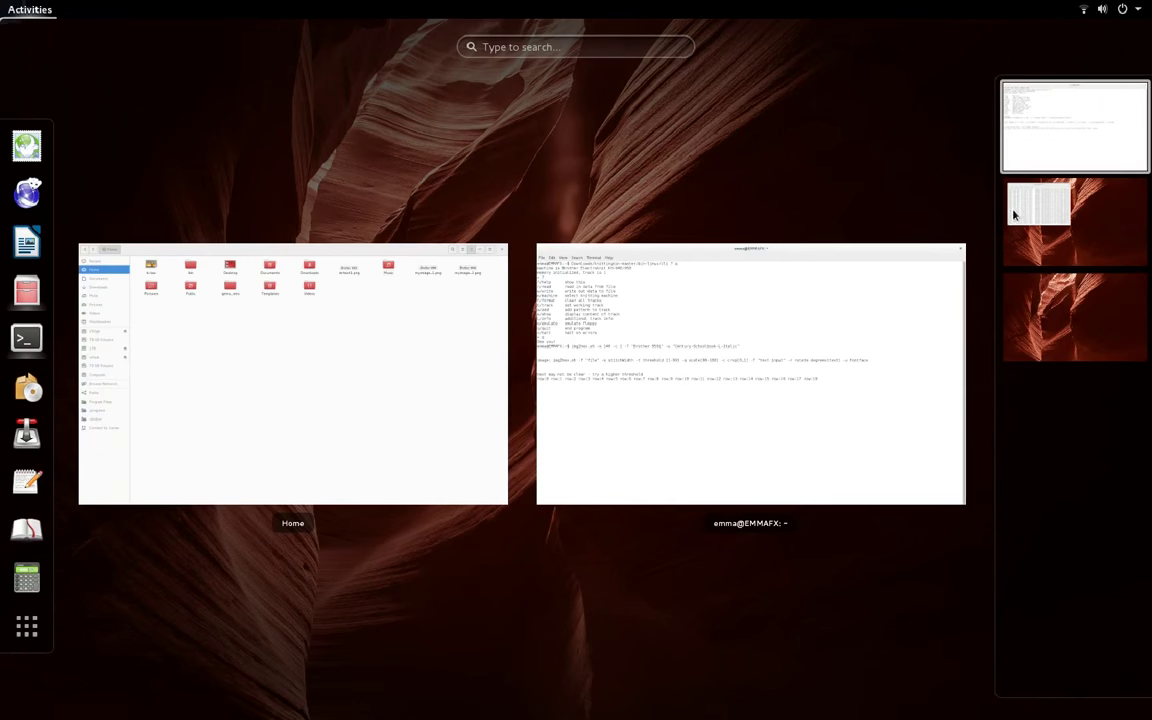
pyautogui.click(452, 314)
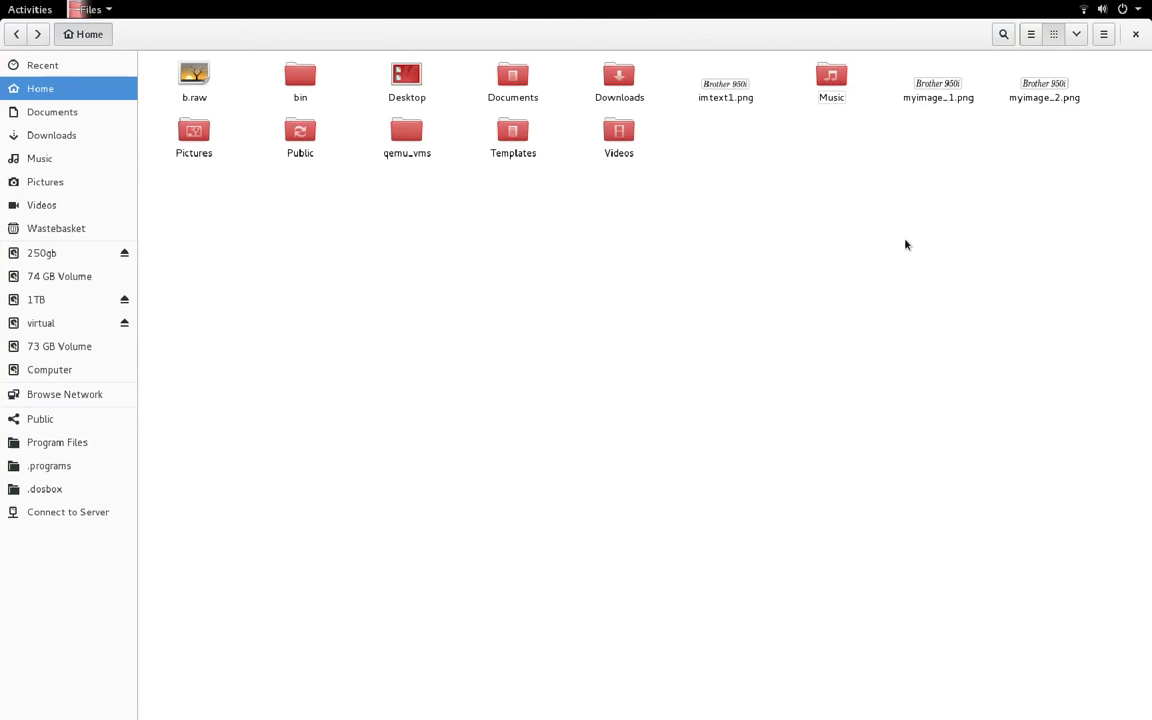
pyautogui.doubleClick(725, 88)
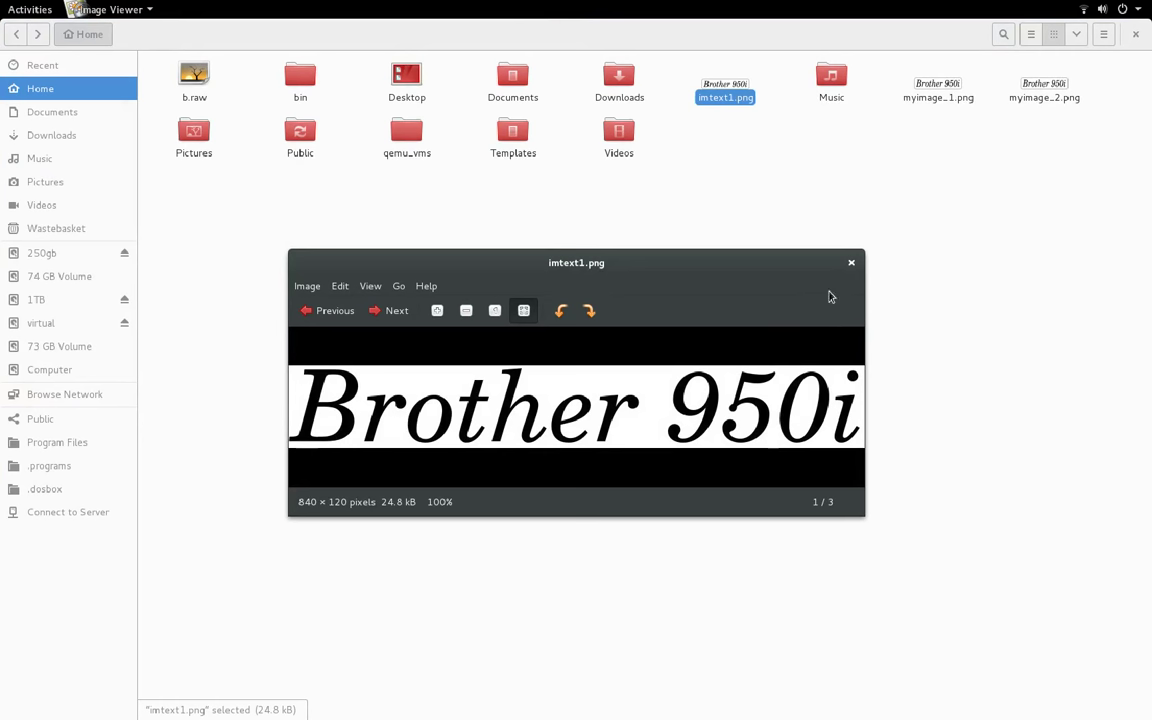
pyautogui.click(851, 262)
pyautogui.doubleClick(1050, 88)
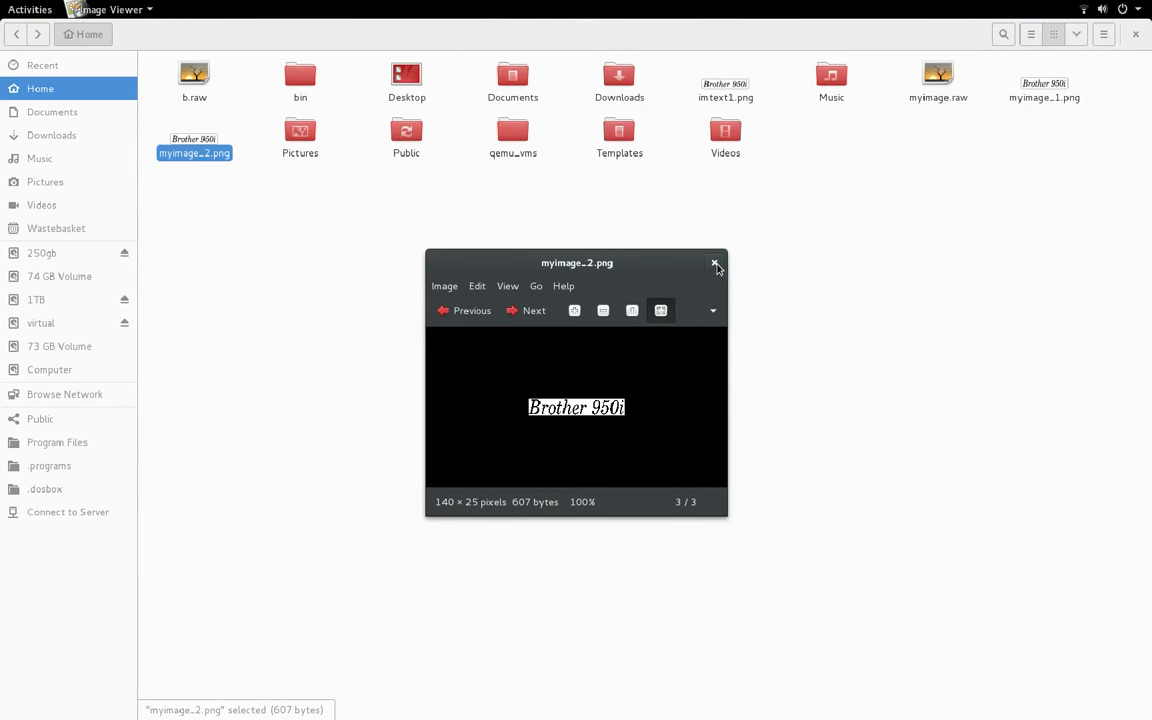
pyautogui.click(714, 262)
pyautogui.moveTo(3, 8)
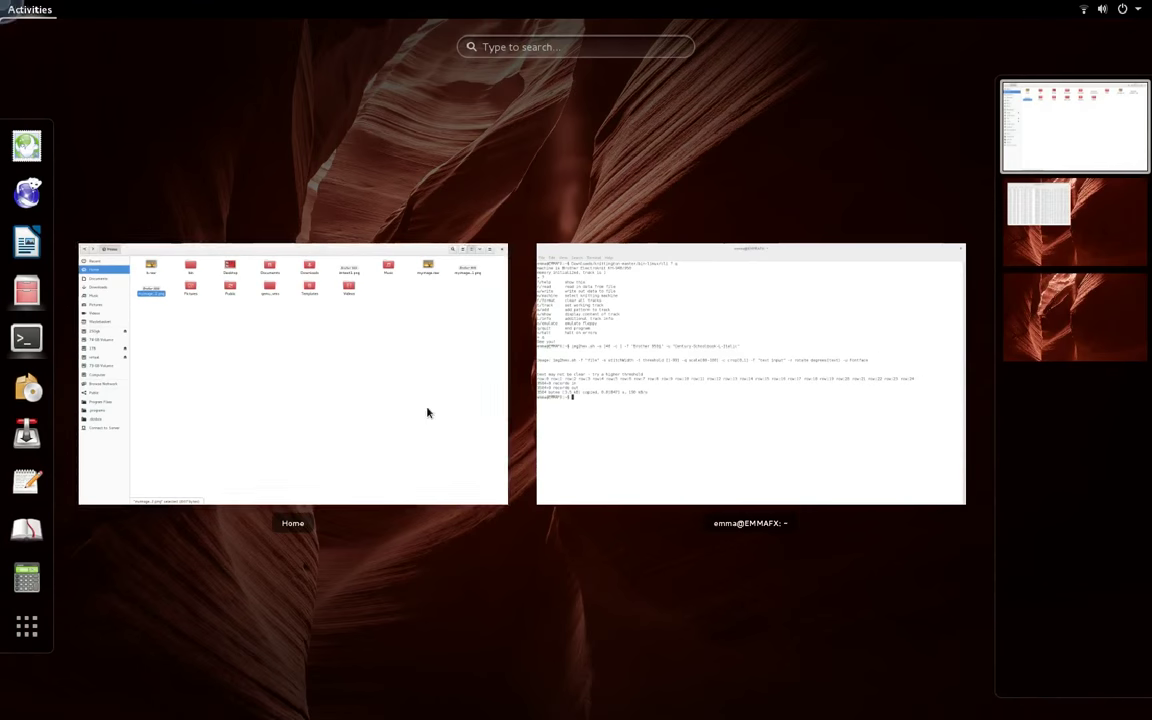
pyautogui.click(702, 411)
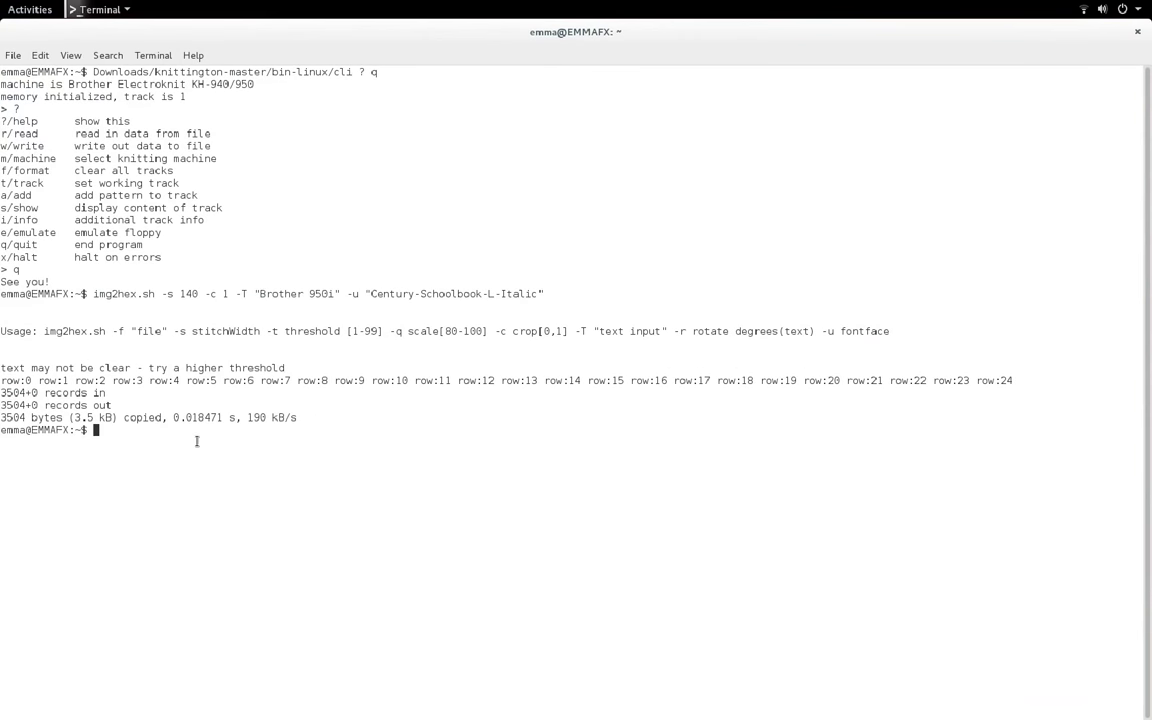
# Begin the Knittington cli command with 'x m kh950 f a', correcting the mistyped kh84 model.
pyautogui.write('Downloads/k')
pyautogui.press('Tab')
pyautogui.write('bin-l')
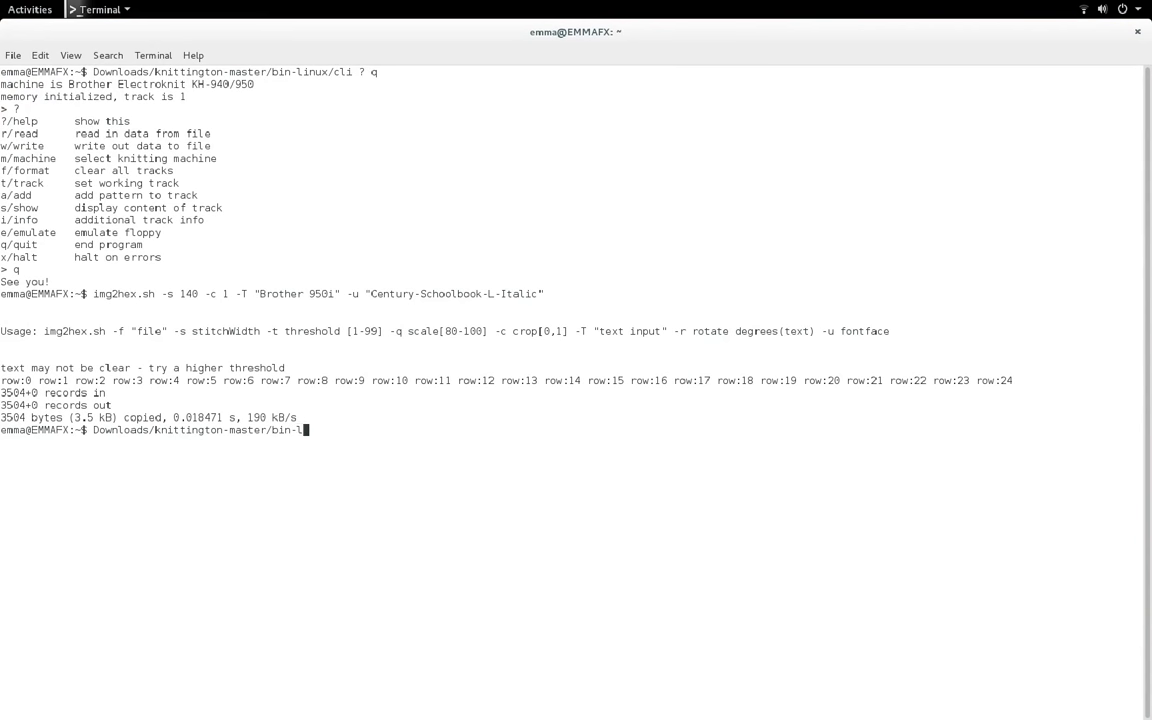
pyautogui.press('Tab')
pyautogui.write('cl')
pyautogui.press('Tab')
pyautogui.write('x m')
pyautogui.write(' kh84')
pyautogui.press('BackSpace')
pyautogui.press('BackSpace')
pyautogui.write('950 f ')
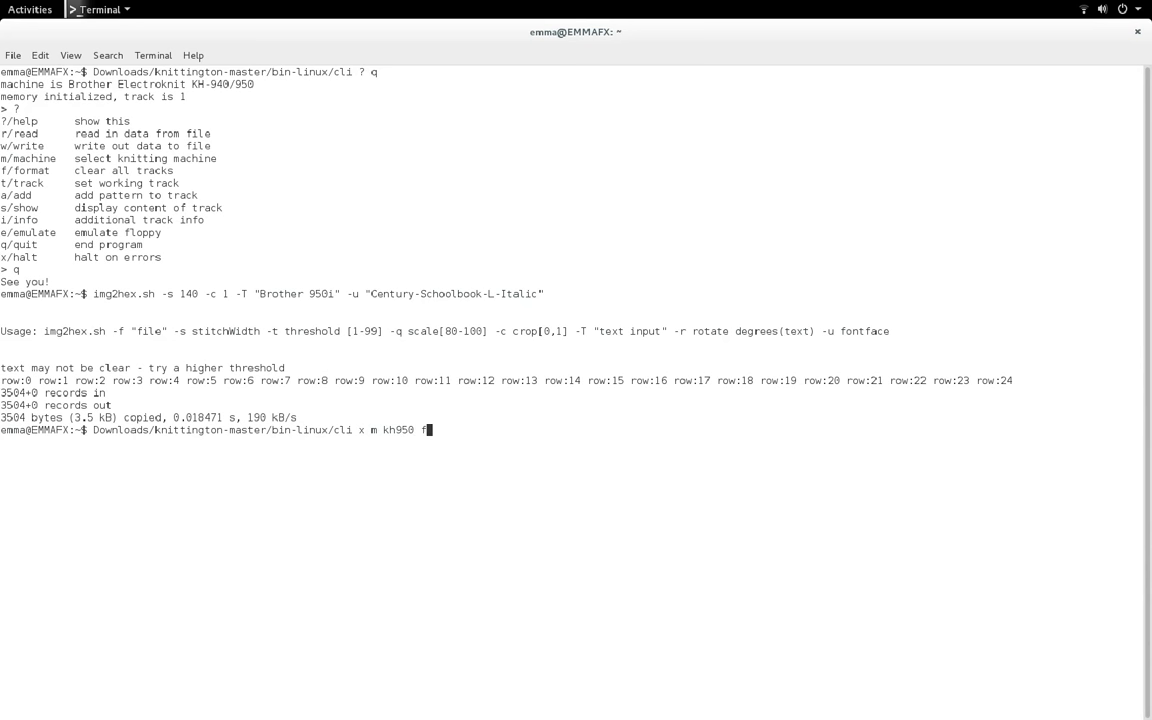
pyautogui.write('a')
# Complete the command with 'myimage.raw e /dev/FTDI q' and run it to start floppy emulation.
pyautogui.click(30, 9)
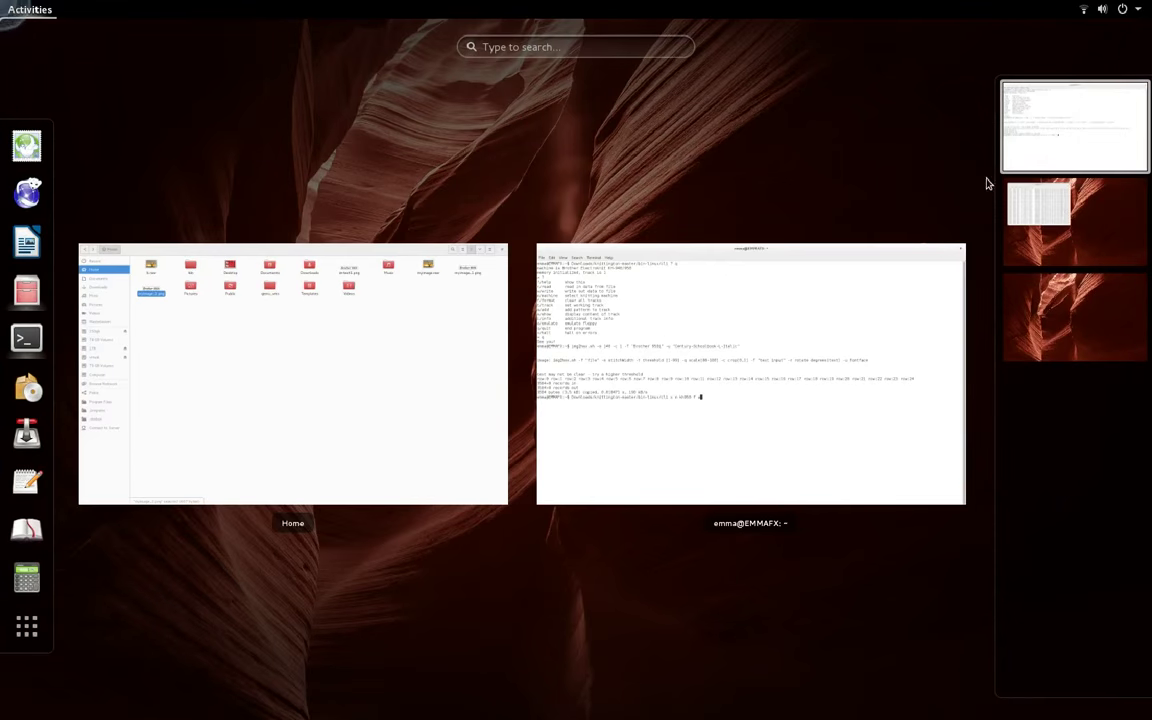
pyautogui.click(747, 357)
pyautogui.click(30, 9)
pyautogui.click(195, 434)
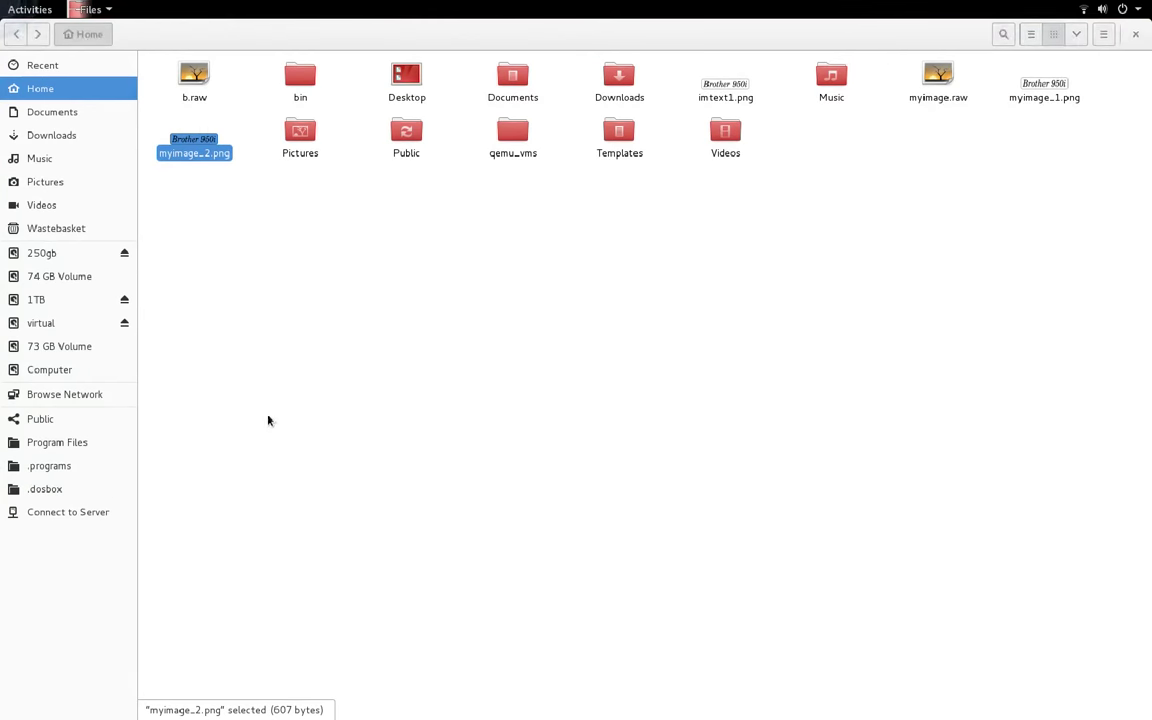
pyautogui.press('super')
pyautogui.click(651, 481)
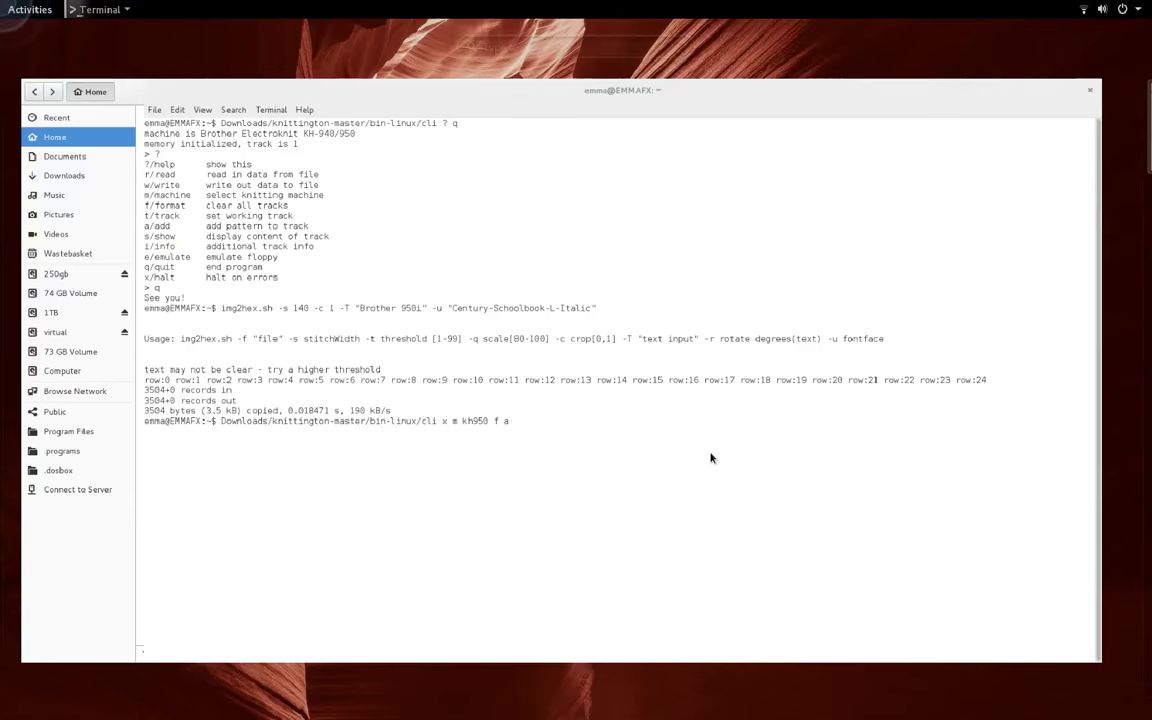
pyautogui.write('my')
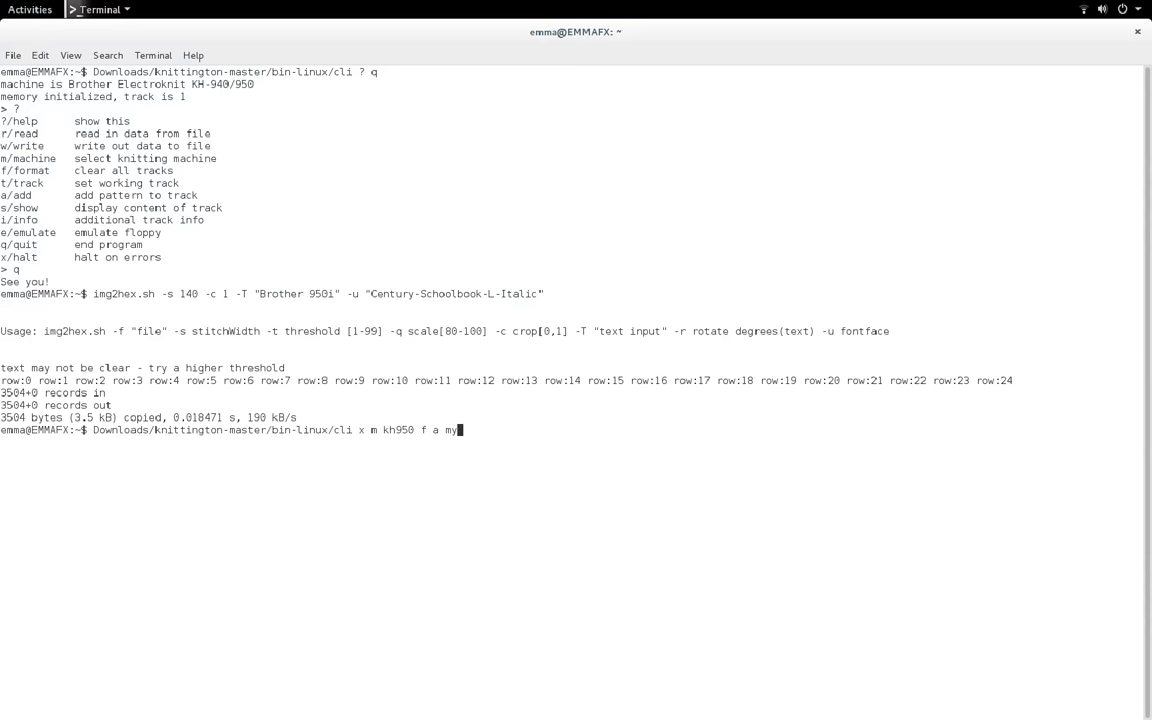
pyautogui.write('image.raw e /dev/FTDI')
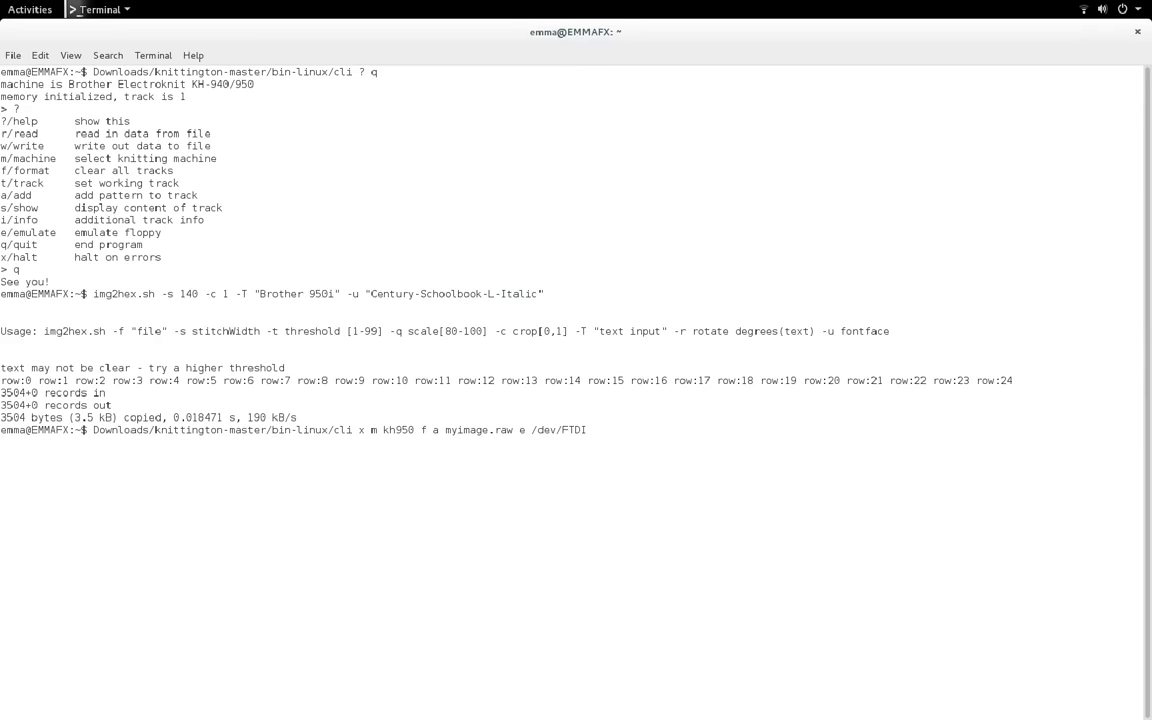
pyautogui.write(' q')
pyautogui.press('Return')
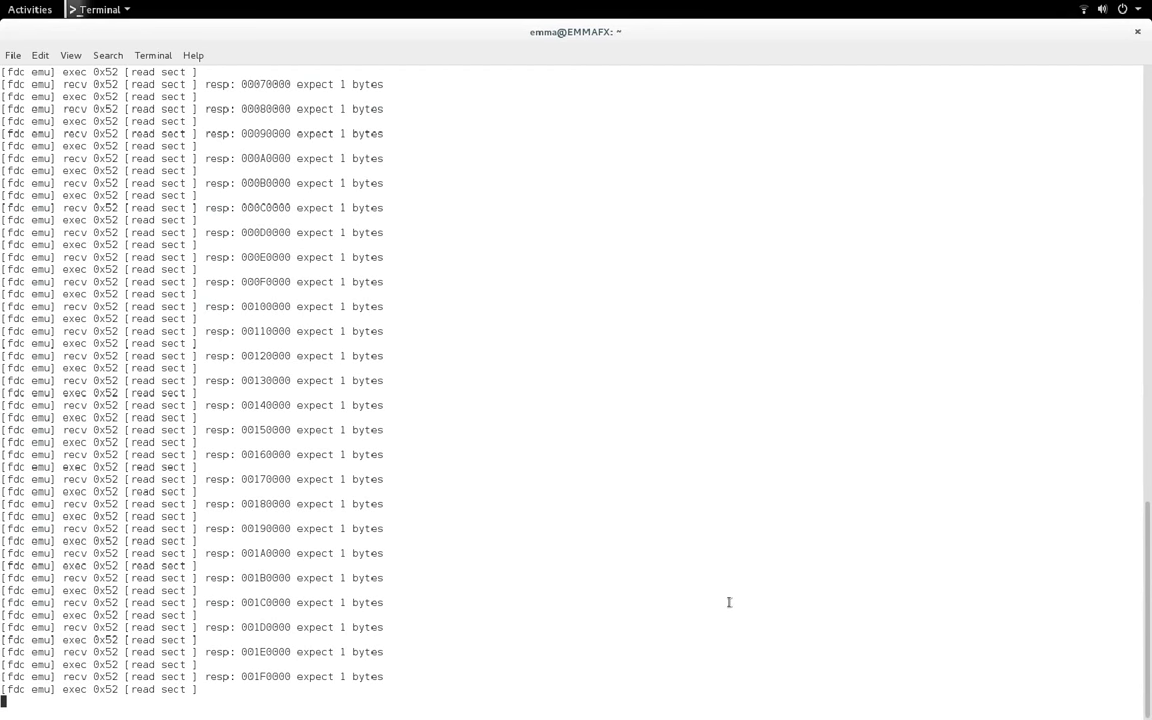
# After the machine reads the sectors, stop the floppy emulator with Ctrl+C and quit the cli with q.
pyautogui.hotkey('ctrl', 'c')
pyautogui.write('q')
pyautogui.press('Return')
# Submit a stray q at the shell, then scroll up to the 140×25 Brother 950i pattern 901 grid.
pyautogui.write('q')
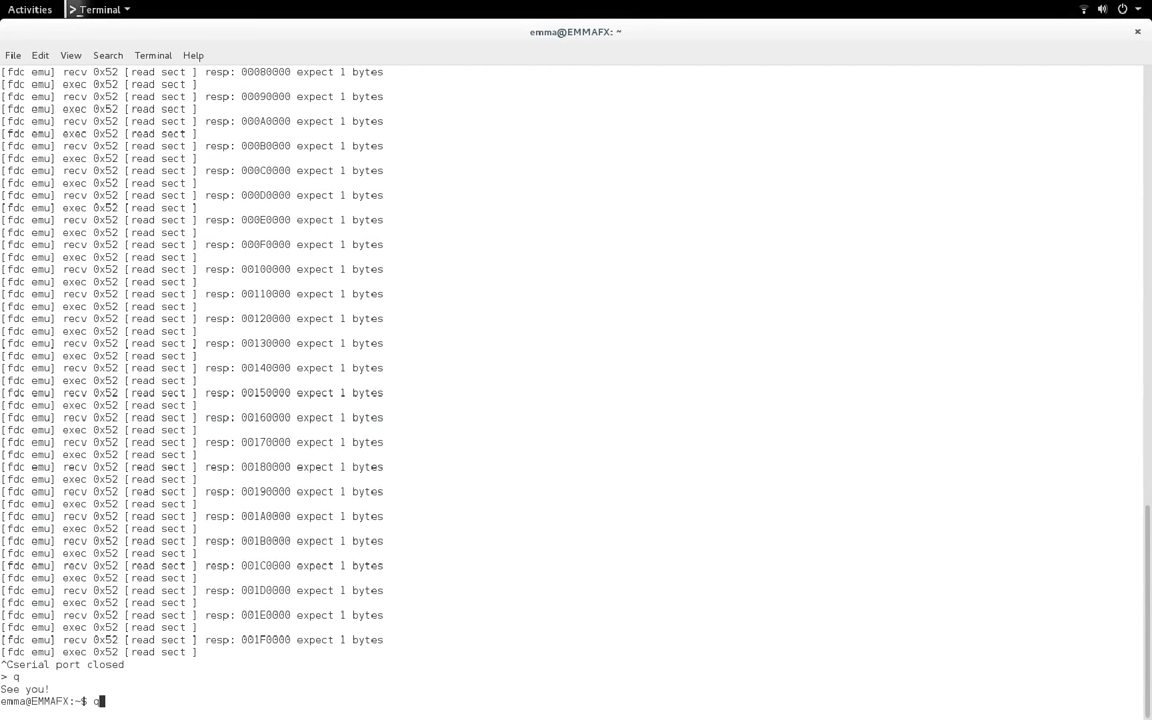
pyautogui.press('Return')
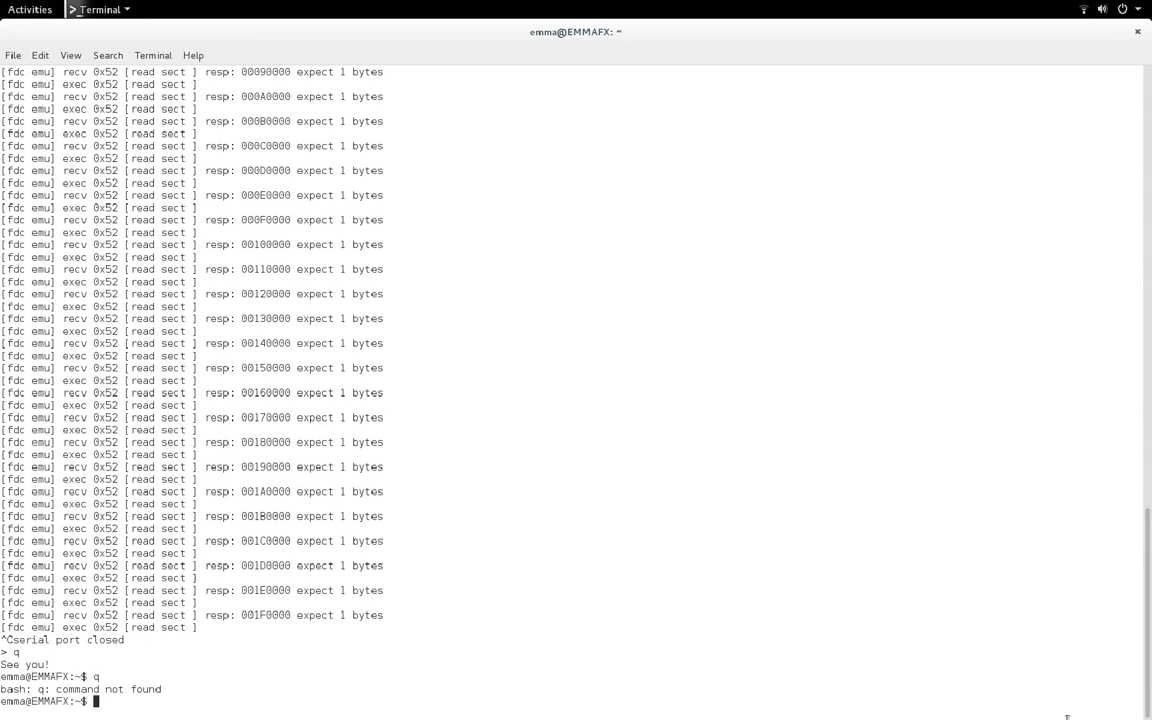
pyautogui.scroll(2, 942, 400)
pyautogui.scroll(10, 942, 400)
pyautogui.scroll(6, 1147, 279)
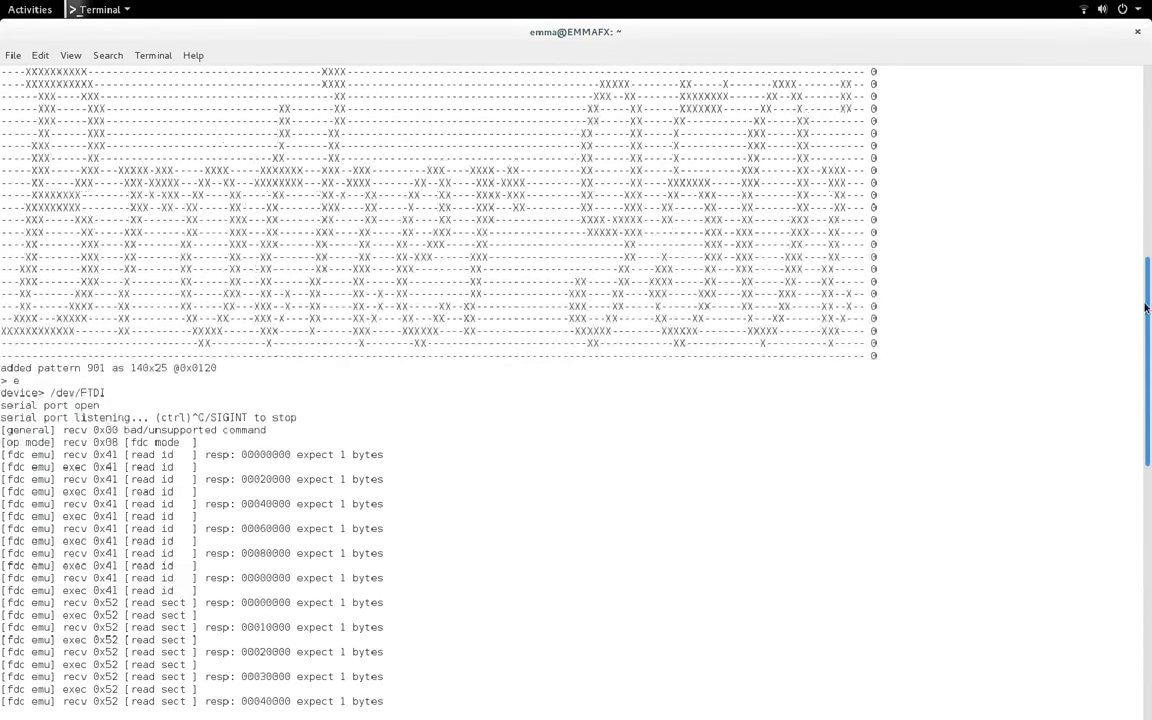
pyautogui.scroll(2, 1147, 279)
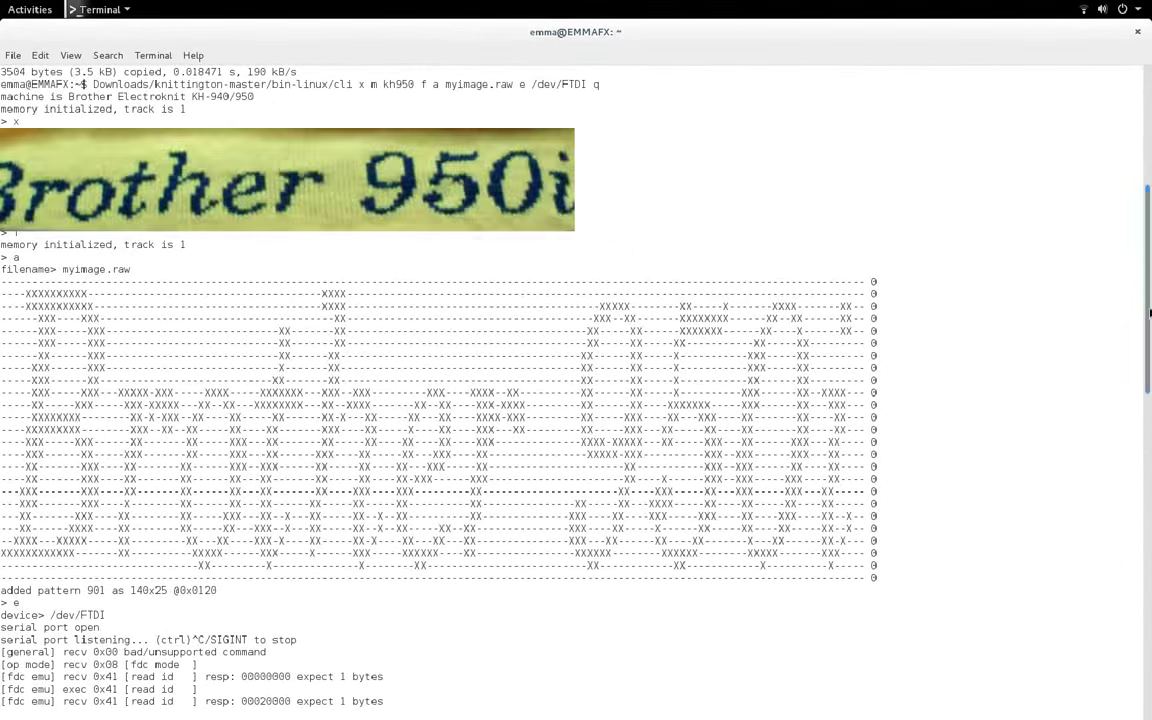